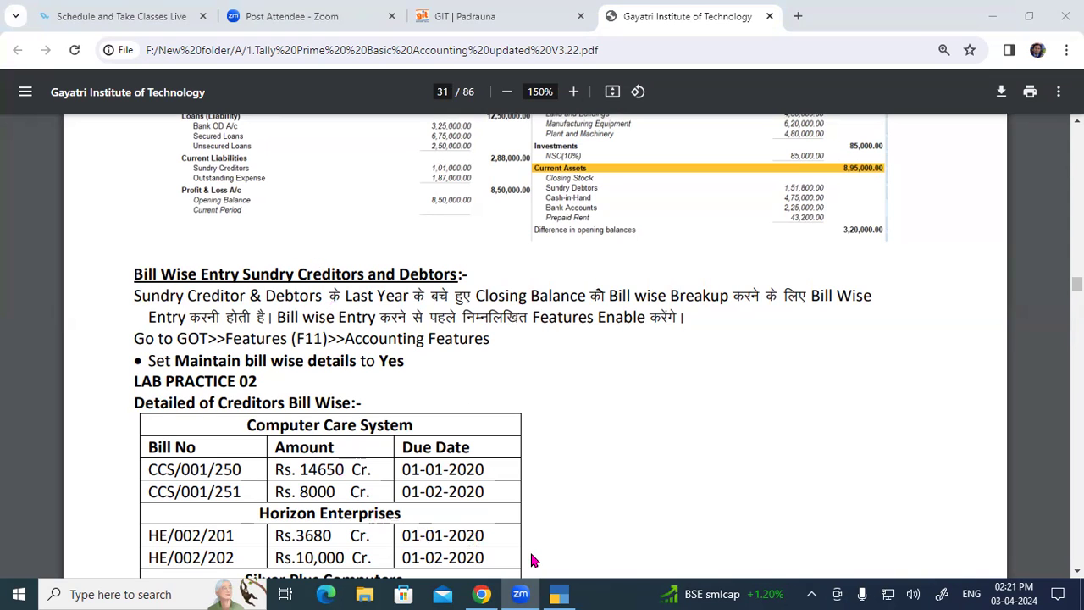
Step: Underline "Last Year" and handwrite the financial year dates 1-4-23 to 31-3-24 and 1-4-24 to 31-3-25 over the page
{"action": "left_click_drag", "start_coordinate": [346, 302], "coordinate": [391, 301]}
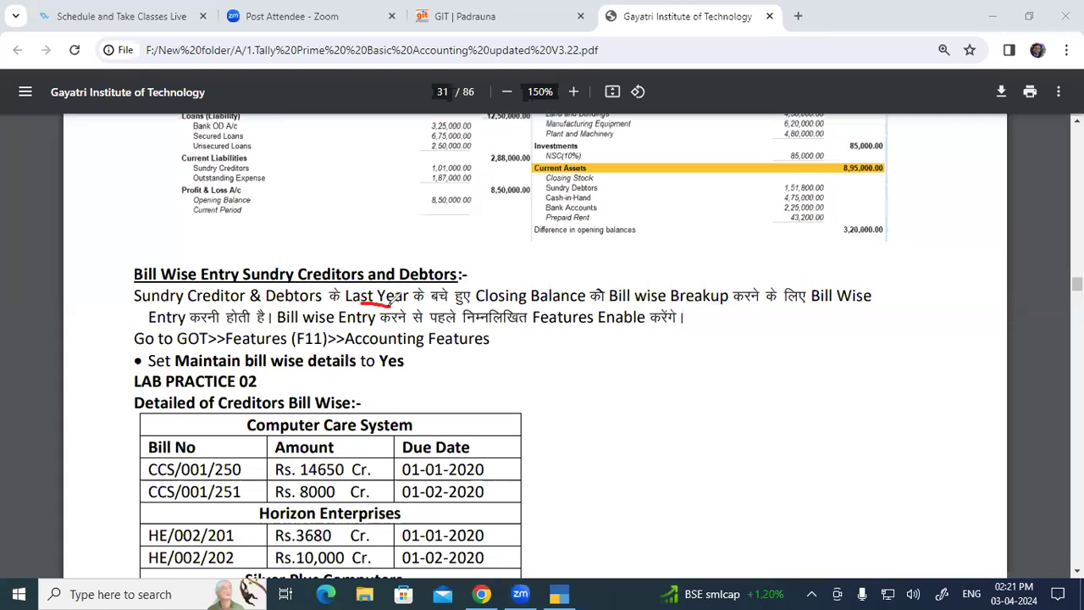
{"action": "mouse_move", "coordinate": [512, 239]}
{"action": "left_mouse_down"}
{"action": "mouse_move", "coordinate": [532, 263]}
{"action": "mouse_move", "coordinate": [542, 242]}
{"action": "mouse_move", "coordinate": [555, 254]}
{"action": "mouse_move", "coordinate": [582, 219]}
{"action": "mouse_move", "coordinate": [592, 230]}
{"action": "mouse_move", "coordinate": [610, 202]}
{"action": "mouse_move", "coordinate": [610, 223]}
{"action": "left_mouse_up"}
{"action": "mouse_move", "coordinate": [557, 331]}
{"action": "left_mouse_down"}
{"action": "mouse_move", "coordinate": [566, 307]}
{"action": "mouse_move", "coordinate": [561, 315]}
{"action": "mouse_move", "coordinate": [629, 281]}
{"action": "mouse_move", "coordinate": [634, 289]}
{"action": "mouse_move", "coordinate": [683, 241]}
{"action": "mouse_move", "coordinate": [676, 259]}
{"action": "left_mouse_up"}
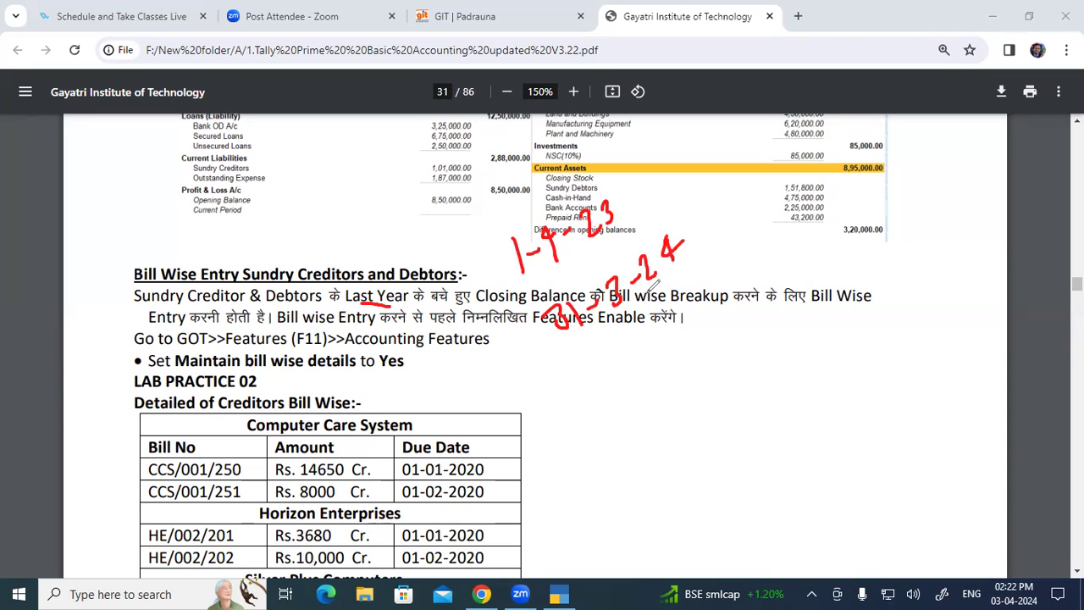
{"action": "mouse_move", "coordinate": [618, 381]}
{"action": "left_mouse_down"}
{"action": "mouse_move", "coordinate": [627, 405]}
{"action": "mouse_move", "coordinate": [662, 349]}
{"action": "mouse_move", "coordinate": [676, 364]}
{"action": "mouse_move", "coordinate": [708, 318]}
{"action": "mouse_move", "coordinate": [726, 337]}
{"action": "left_mouse_up"}
{"action": "mouse_move", "coordinate": [734, 289]}
{"action": "left_mouse_down"}
{"action": "mouse_move", "coordinate": [749, 312]}
{"action": "mouse_move", "coordinate": [738, 335]}
{"action": "left_mouse_up"}
{"action": "mouse_move", "coordinate": [641, 438]}
{"action": "left_mouse_down"}
{"action": "mouse_move", "coordinate": [736, 398]}
{"action": "mouse_move", "coordinate": [728, 406]}
{"action": "left_mouse_up"}
{"action": "mouse_move", "coordinate": [747, 387]}
{"action": "left_mouse_down"}
{"action": "mouse_move", "coordinate": [761, 348]}
{"action": "mouse_move", "coordinate": [783, 363]}
{"action": "left_mouse_up"}
{"action": "left_click_drag", "start_coordinate": [781, 324], "coordinate": [789, 355]}
Step: Bracket the 2023-24 dates with an arrow, and handwrite "Sup" with an underlined amount of 50,000 beside it
{"action": "mouse_move", "coordinate": [636, 190]}
{"action": "left_mouse_down"}
{"action": "mouse_move", "coordinate": [679, 173]}
{"action": "mouse_move", "coordinate": [707, 217]}
{"action": "mouse_move", "coordinate": [694, 222]}
{"action": "left_mouse_up"}
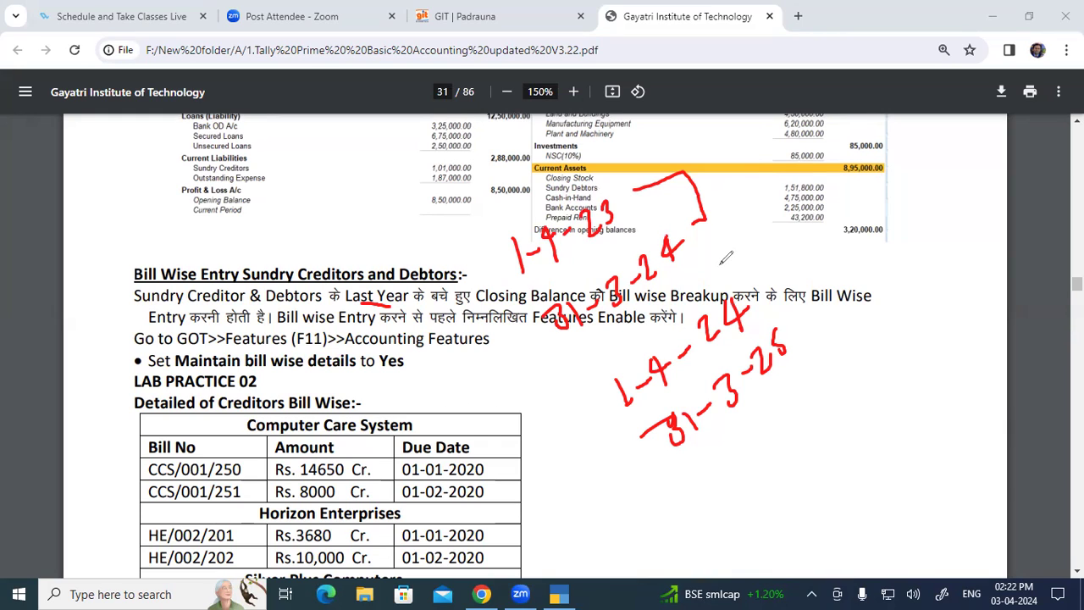
{"action": "mouse_move", "coordinate": [714, 188]}
{"action": "left_mouse_down"}
{"action": "mouse_move", "coordinate": [751, 172]}
{"action": "mouse_move", "coordinate": [749, 184]}
{"action": "left_mouse_up"}
{"action": "mouse_move", "coordinate": [817, 123]}
{"action": "left_mouse_down"}
{"action": "mouse_move", "coordinate": [806, 148]}
{"action": "mouse_move", "coordinate": [845, 127]}
{"action": "mouse_move", "coordinate": [851, 140]}
{"action": "mouse_move", "coordinate": [864, 117]}
{"action": "left_mouse_up"}
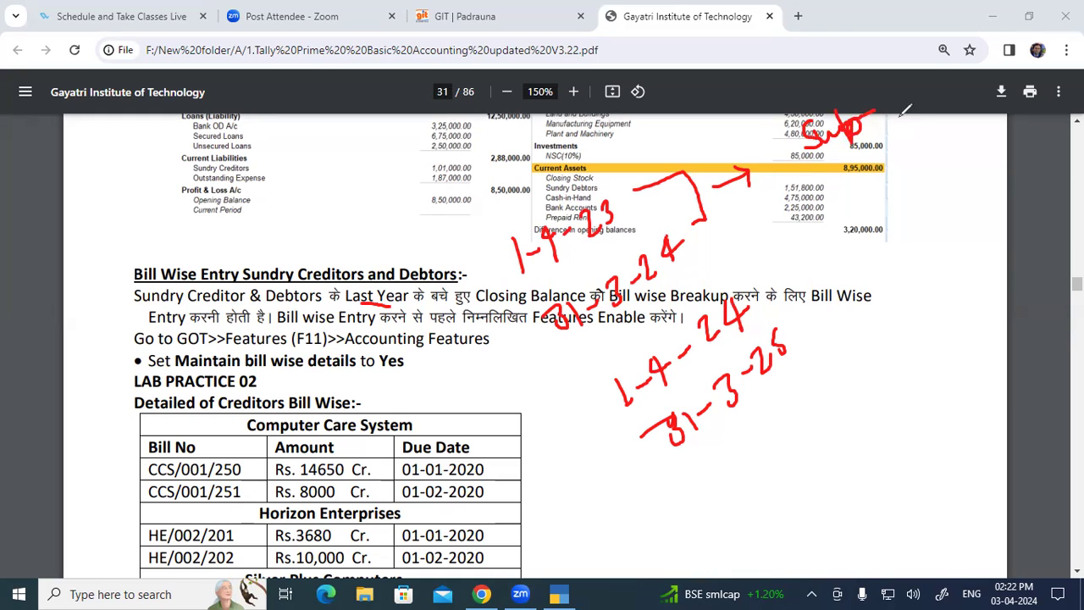
{"action": "mouse_move", "coordinate": [910, 124]}
{"action": "left_mouse_down"}
{"action": "mouse_move", "coordinate": [896, 168]}
{"action": "mouse_move", "coordinate": [941, 123]}
{"action": "mouse_move", "coordinate": [981, 111]}
{"action": "left_mouse_up"}
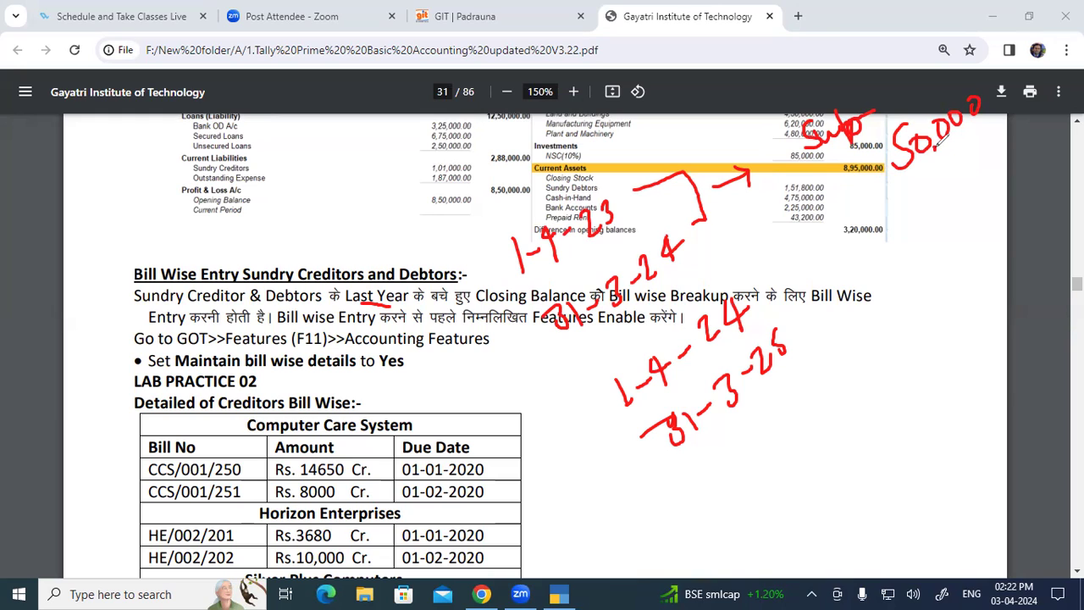
{"action": "left_click_drag", "start_coordinate": [922, 172], "coordinate": [991, 125]}
Step: Underline "Entry" and handwrite the bracketed bill breakup 20000, 20000 and 10000 below the 50,000 amount
{"action": "left_click_drag", "start_coordinate": [146, 325], "coordinate": [188, 326]}
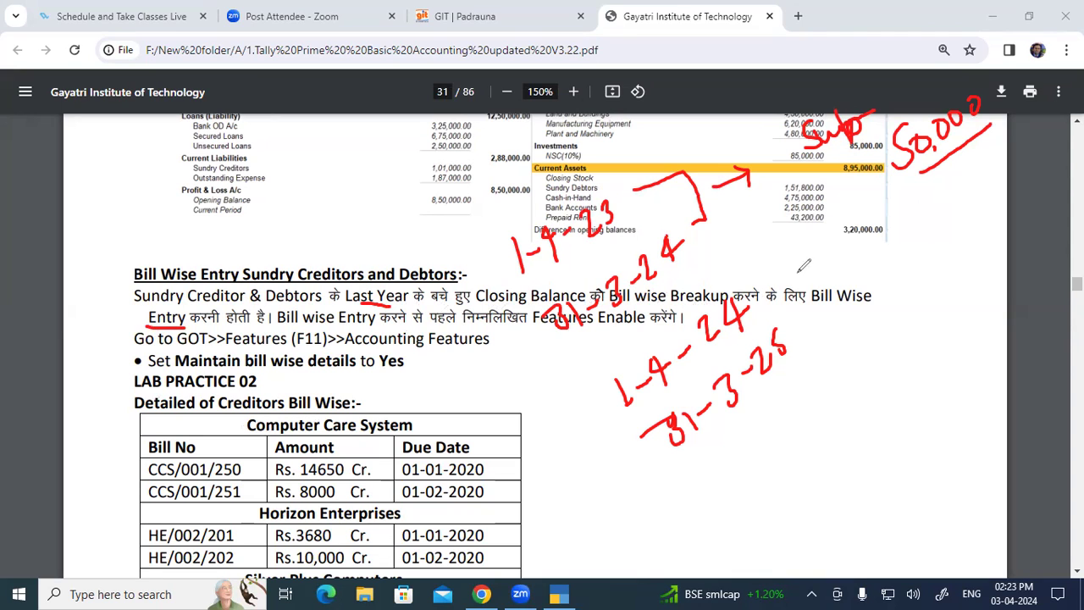
{"action": "left_click_drag", "start_coordinate": [899, 178], "coordinate": [974, 131]}
{"action": "mouse_move", "coordinate": [888, 222]}
{"action": "left_mouse_down"}
{"action": "mouse_move", "coordinate": [889, 239]}
{"action": "mouse_move", "coordinate": [954, 173]}
{"action": "mouse_move", "coordinate": [898, 259]}
{"action": "mouse_move", "coordinate": [936, 240]}
{"action": "mouse_move", "coordinate": [974, 191]}
{"action": "left_mouse_up"}
{"action": "mouse_move", "coordinate": [930, 290]}
{"action": "left_mouse_down"}
{"action": "mouse_move", "coordinate": [970, 273]}
{"action": "mouse_move", "coordinate": [996, 230]}
{"action": "left_mouse_up"}
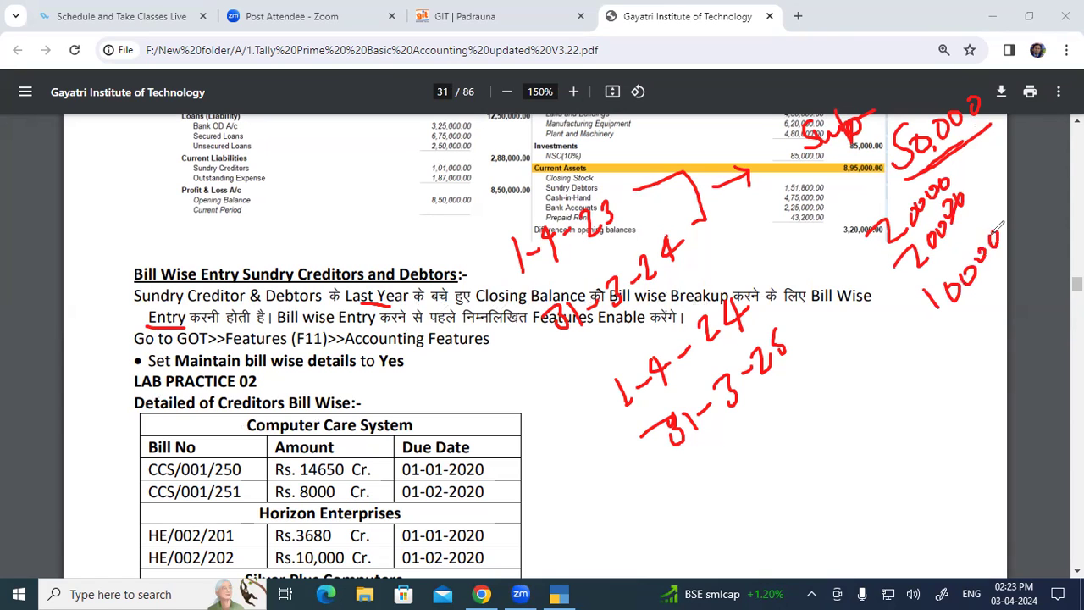
{"action": "mouse_move", "coordinate": [879, 244]}
{"action": "left_mouse_down"}
{"action": "mouse_move", "coordinate": [861, 288]}
{"action": "mouse_move", "coordinate": [870, 332]}
{"action": "mouse_move", "coordinate": [910, 311]}
{"action": "left_mouse_up"}
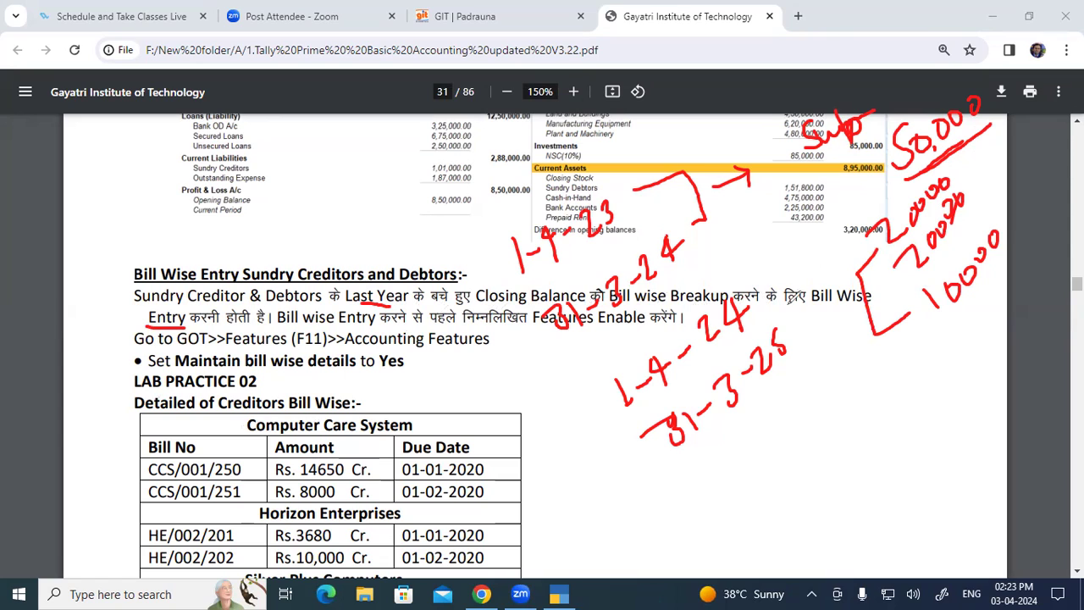
Step: Underline "Enable" and the word after "Entry", and handwrite a second "Sup" example with a circled 2 and two bracketed bill amounts
{"action": "left_click_drag", "start_coordinate": [186, 323], "coordinate": [222, 322]}
{"action": "left_click_drag", "start_coordinate": [588, 332], "coordinate": [643, 330]}
{"action": "mouse_move", "coordinate": [255, 141]}
{"action": "left_mouse_down"}
{"action": "mouse_move", "coordinate": [237, 178]}
{"action": "mouse_move", "coordinate": [272, 141]}
{"action": "mouse_move", "coordinate": [271, 156]}
{"action": "mouse_move", "coordinate": [297, 142]}
{"action": "left_mouse_up"}
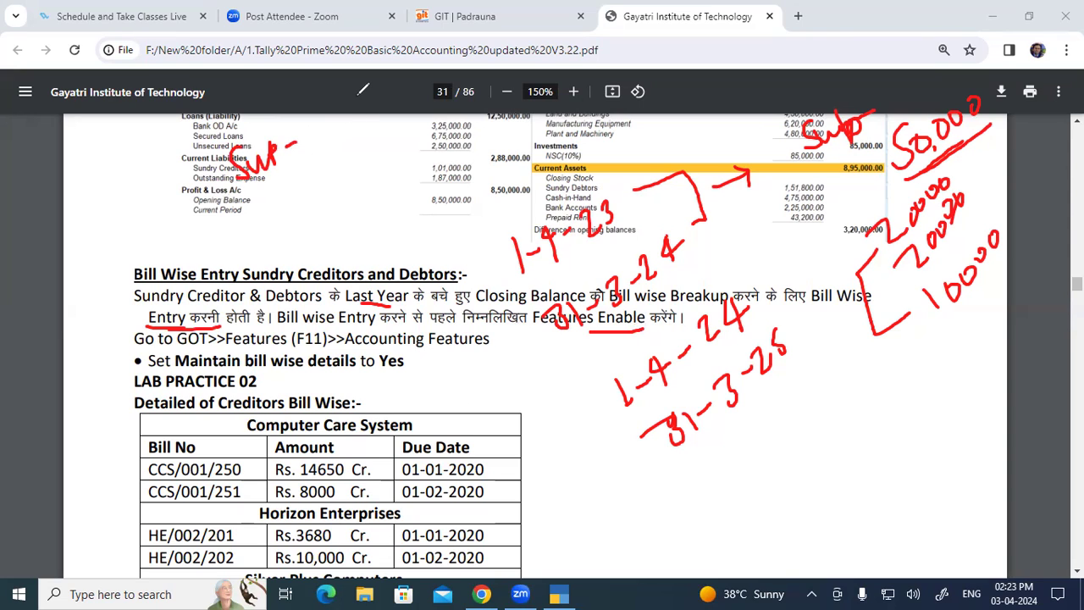
{"action": "mouse_move", "coordinate": [358, 104]}
{"action": "left_mouse_down"}
{"action": "mouse_move", "coordinate": [365, 122]}
{"action": "mouse_move", "coordinate": [381, 119]}
{"action": "left_mouse_up"}
{"action": "mouse_move", "coordinate": [362, 83]}
{"action": "left_mouse_down"}
{"action": "mouse_move", "coordinate": [352, 123]}
{"action": "mouse_move", "coordinate": [362, 83]}
{"action": "left_mouse_up"}
{"action": "mouse_move", "coordinate": [357, 149]}
{"action": "left_mouse_down"}
{"action": "mouse_move", "coordinate": [374, 180]}
{"action": "mouse_move", "coordinate": [405, 136]}
{"action": "mouse_move", "coordinate": [445, 135]}
{"action": "left_mouse_up"}
{"action": "mouse_move", "coordinate": [383, 200]}
{"action": "left_mouse_down"}
{"action": "mouse_move", "coordinate": [389, 210]}
{"action": "mouse_move", "coordinate": [417, 193]}
{"action": "mouse_move", "coordinate": [454, 149]}
{"action": "mouse_move", "coordinate": [424, 161]}
{"action": "left_mouse_up"}
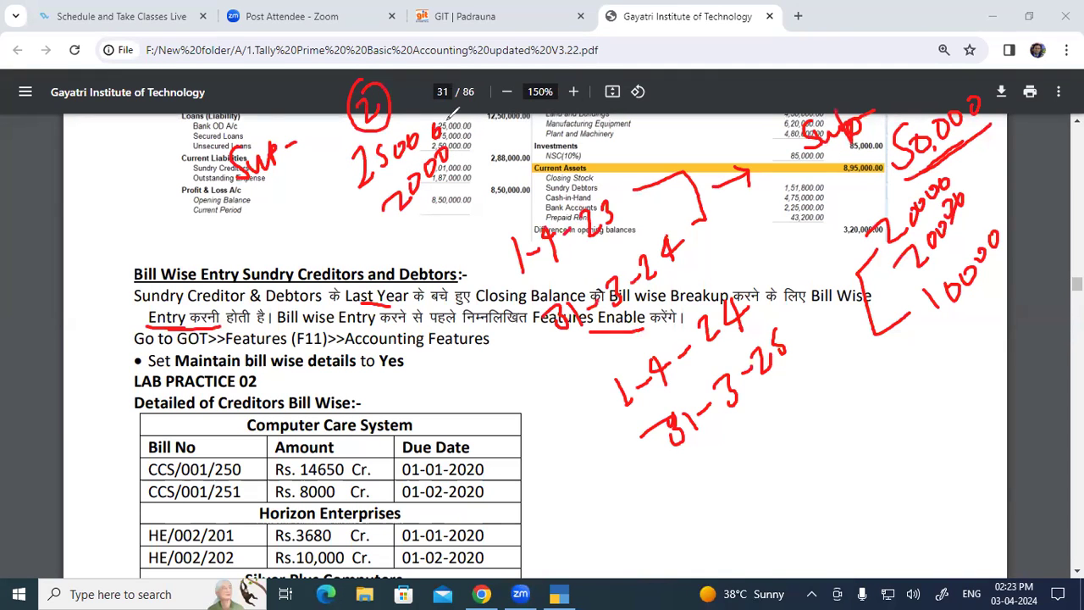
{"action": "mouse_move", "coordinate": [468, 113]}
{"action": "left_mouse_down"}
{"action": "mouse_move", "coordinate": [485, 119]}
{"action": "mouse_move", "coordinate": [458, 150]}
{"action": "left_mouse_up"}
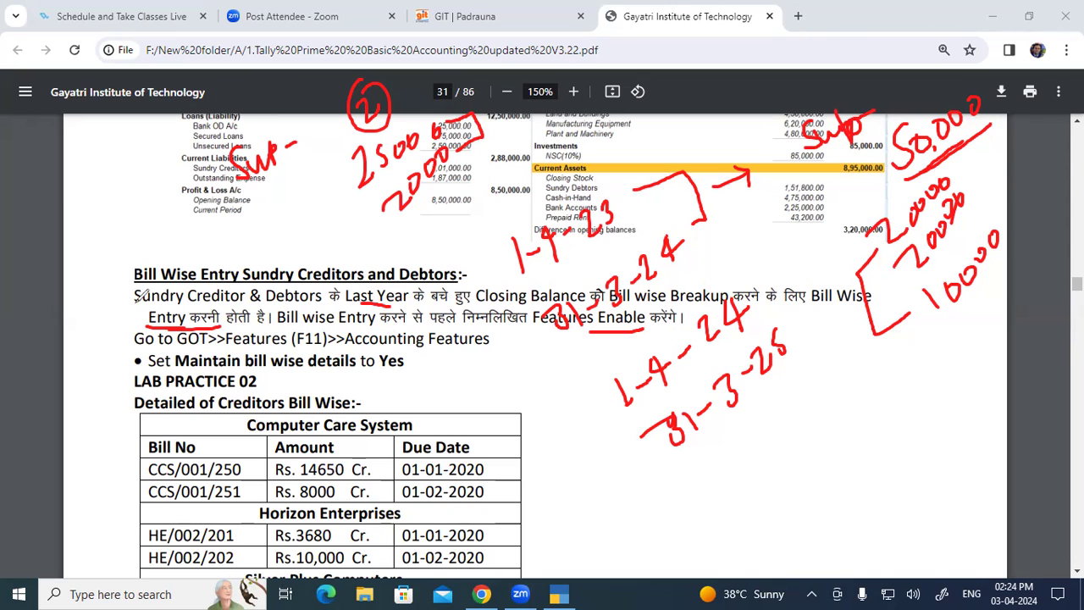
Step: Mark the Bill Wise Entry heading, add two small arrows above it, and clear all the handwritten annotations
{"action": "left_click_drag", "start_coordinate": [124, 276], "coordinate": [167, 261]}
{"action": "mouse_move", "coordinate": [291, 179]}
{"action": "left_mouse_down"}
{"action": "mouse_move", "coordinate": [287, 201]}
{"action": "mouse_move", "coordinate": [356, 228]}
{"action": "left_mouse_up"}
{"action": "mouse_move", "coordinate": [356, 229]}
{"action": "left_mouse_down"}
{"action": "mouse_move", "coordinate": [343, 250]}
{"action": "mouse_move", "coordinate": [360, 251]}
{"action": "left_mouse_up"}
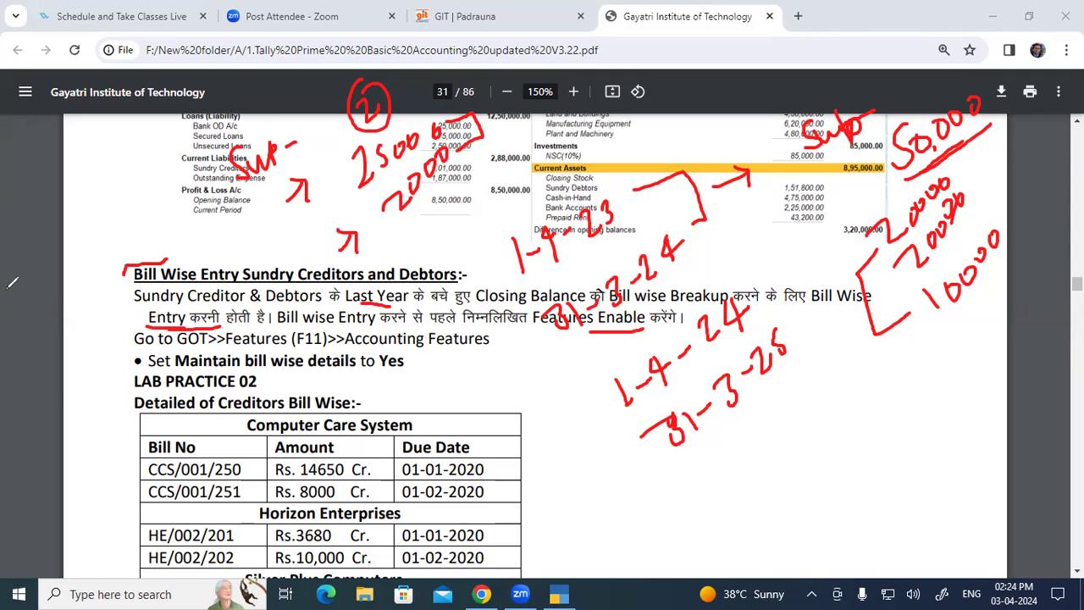
{"action": "left_click", "coordinate": [1022, 418]}
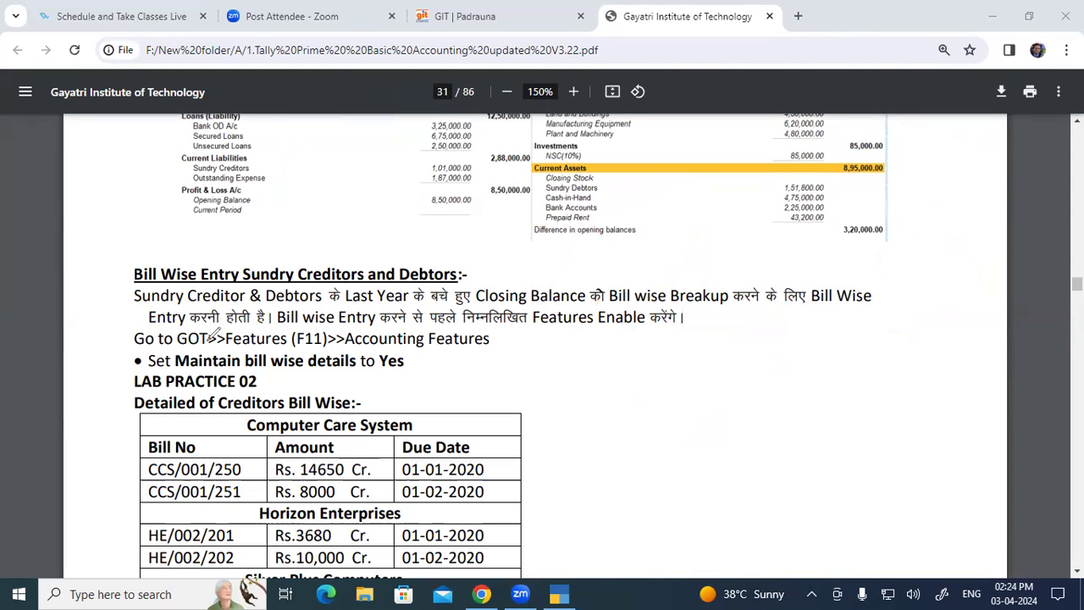
Step: Underline the GOT, Features and Accounting Features path and the "Maintain bill wise details" instruction, and clear the marks
{"action": "left_click_drag", "start_coordinate": [138, 346], "coordinate": [186, 346]}
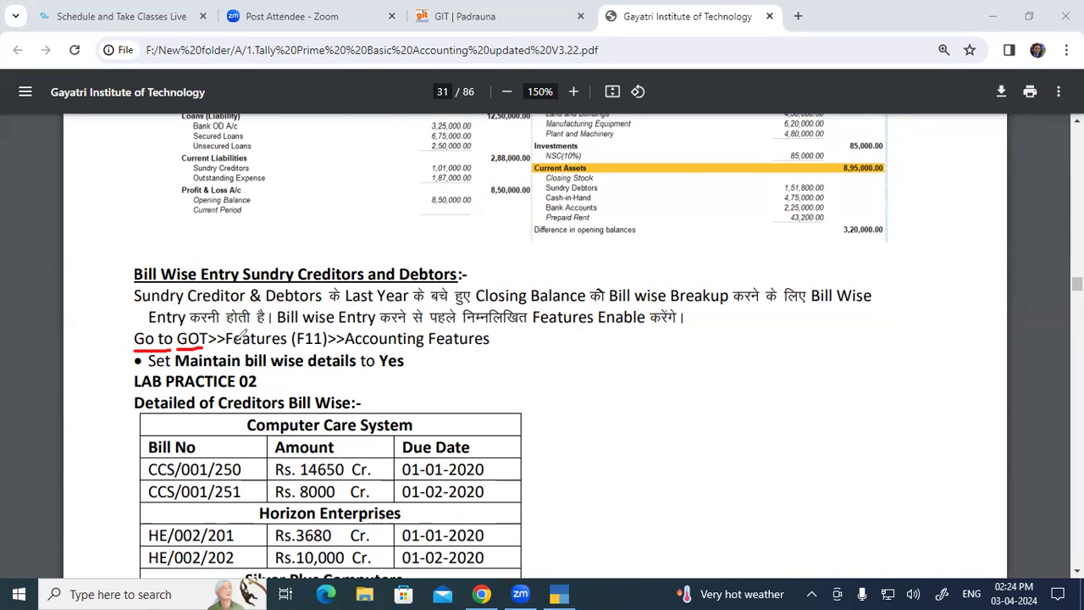
{"action": "left_click_drag", "start_coordinate": [227, 346], "coordinate": [443, 345]}
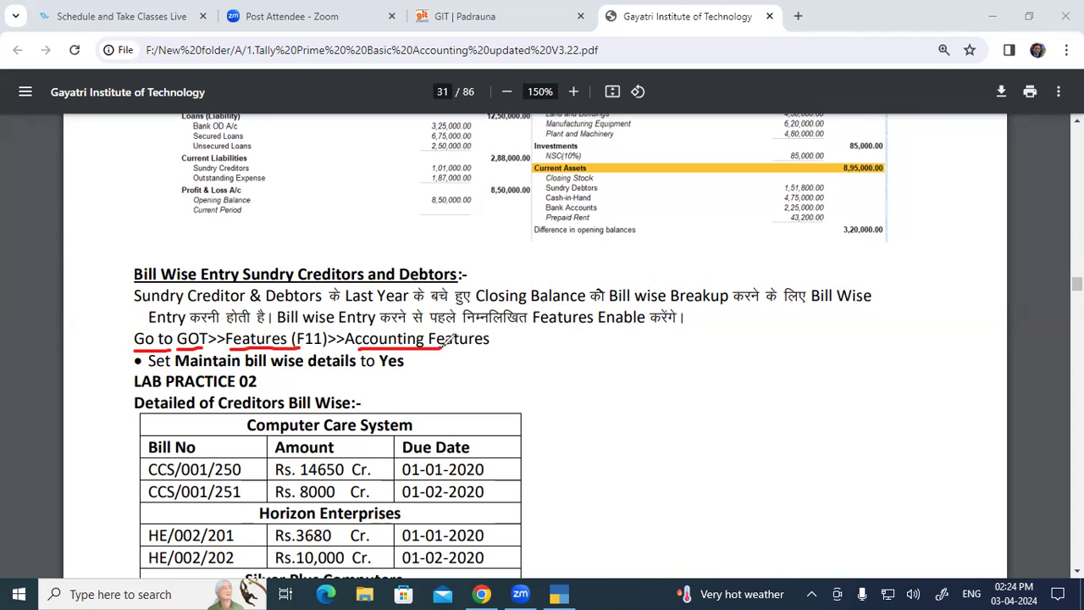
{"action": "left_click_drag", "start_coordinate": [153, 367], "coordinate": [242, 362]}
{"action": "left_click_drag", "start_coordinate": [308, 367], "coordinate": [406, 369]}
{"action": "left_click", "coordinate": [967, 421]}
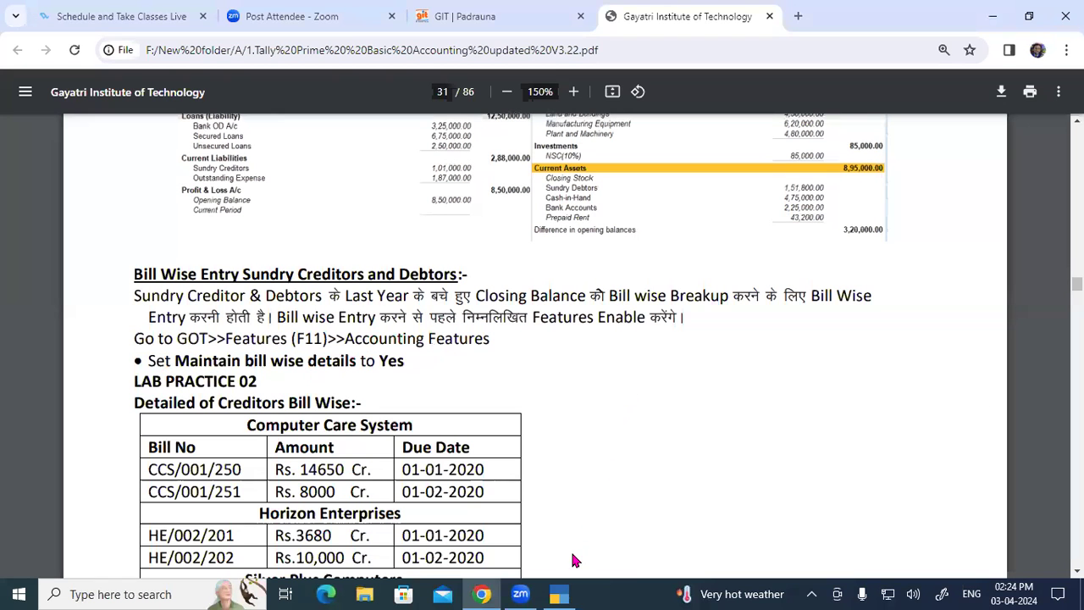
Step: Switch to TallyPrime, leave the balance sheet and bring up the list of ledgers for alteration
{"action": "left_click", "coordinate": [561, 594]}
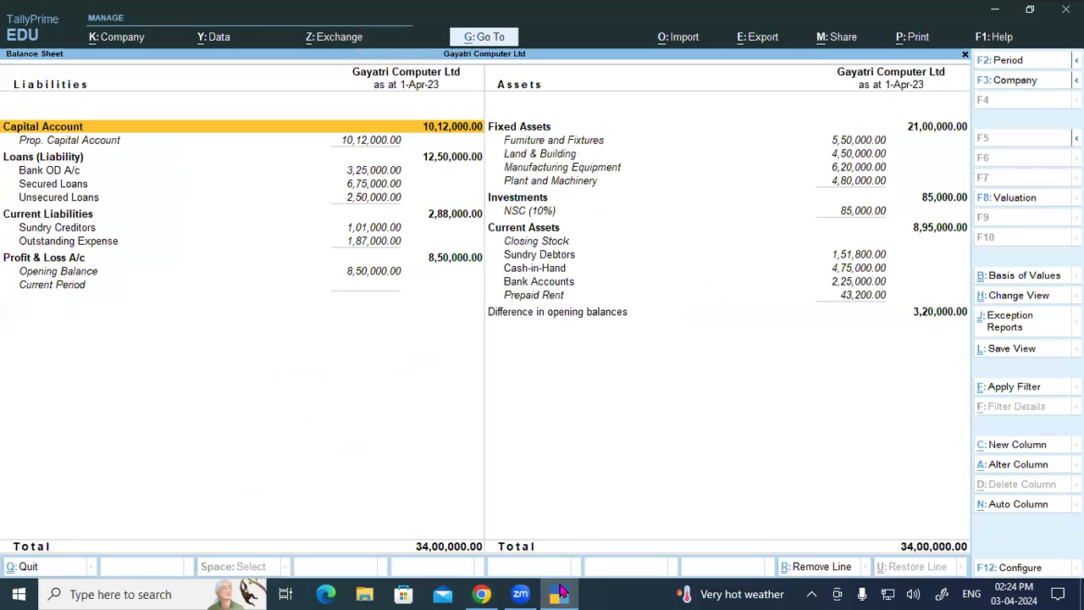
{"action": "key", "text": "Escape"}
{"action": "key", "text": "Escape"}
{"action": "key", "text": "Escape"}
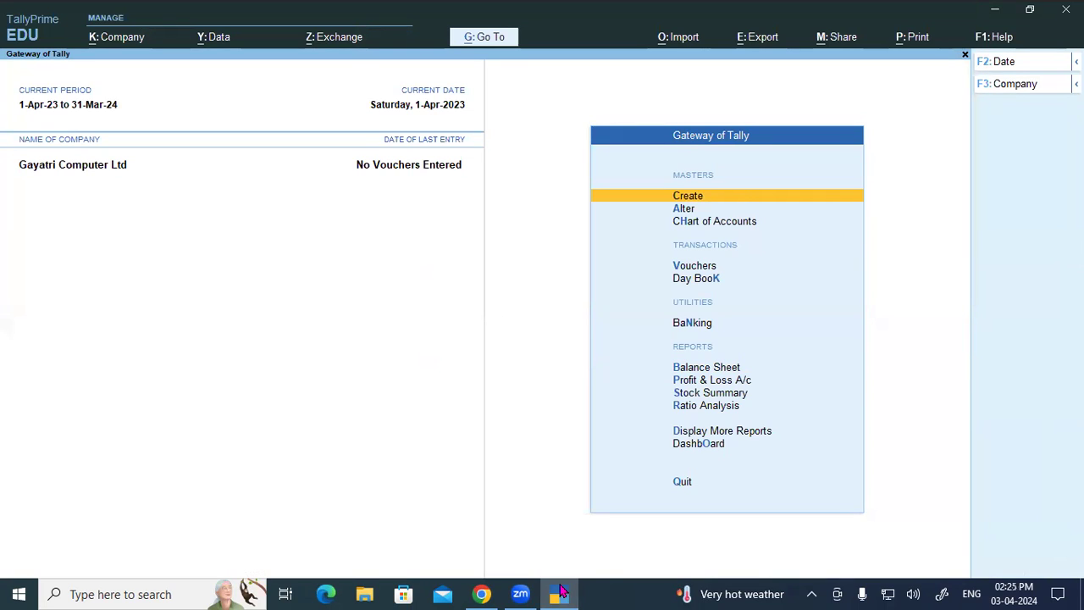
{"action": "key", "text": "Down"}
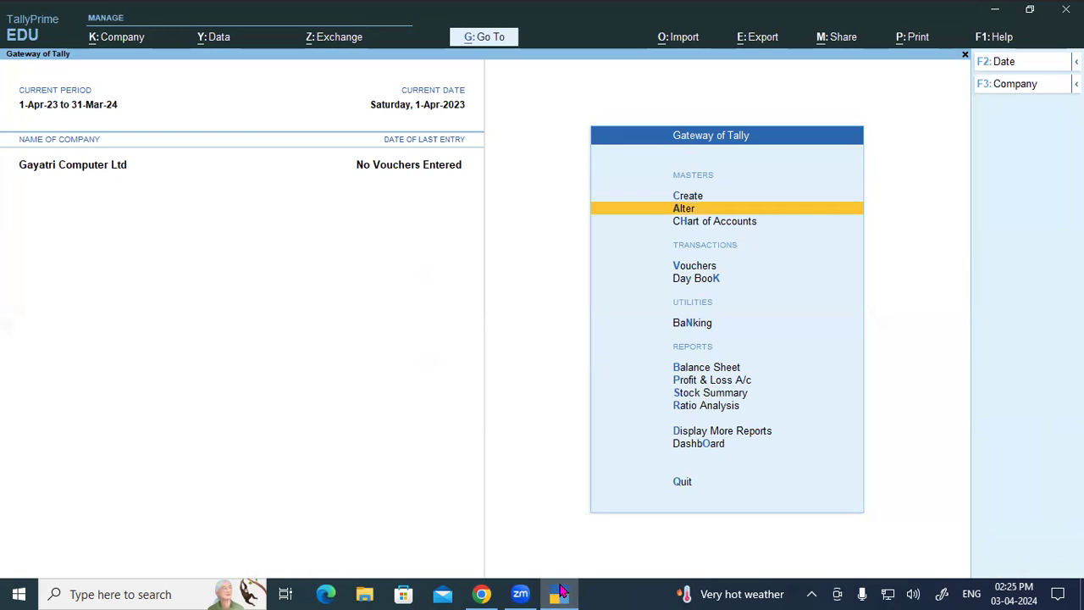
{"action": "key", "text": "Return"}
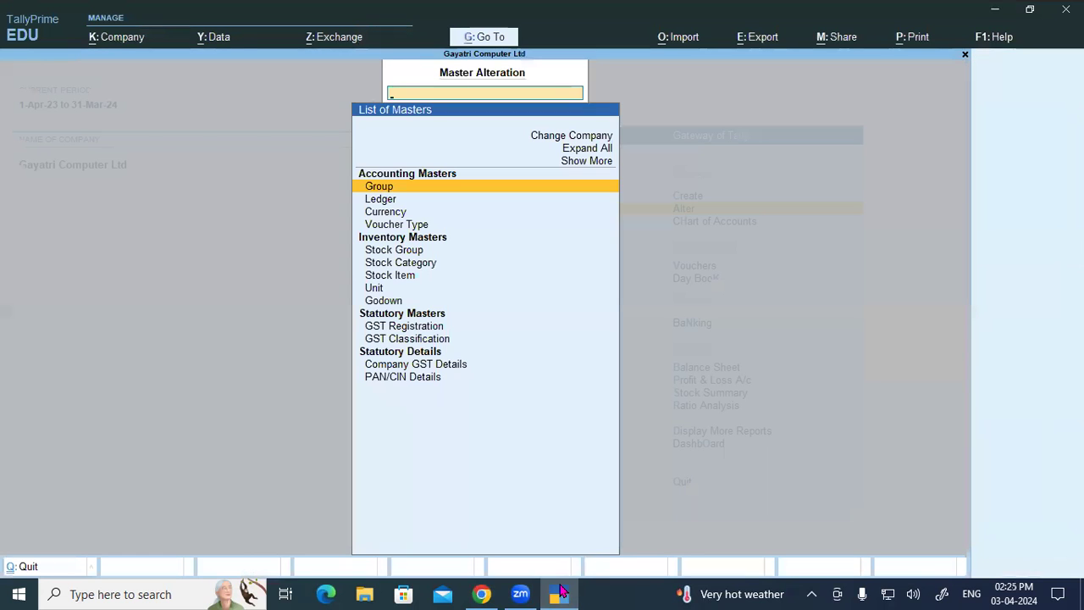
{"action": "key", "text": "Down"}
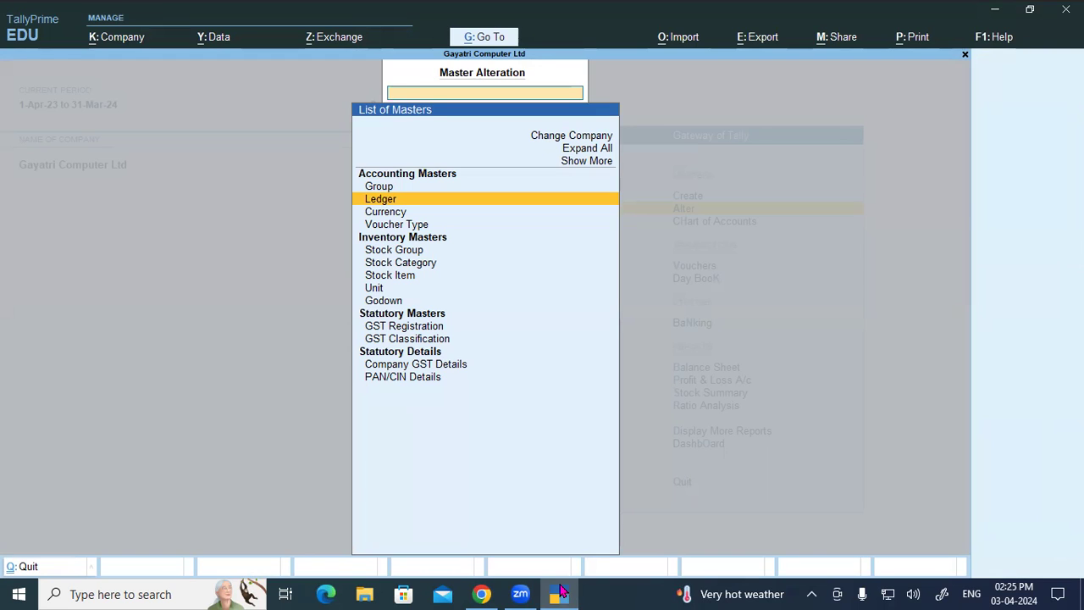
{"action": "key", "text": "Return"}
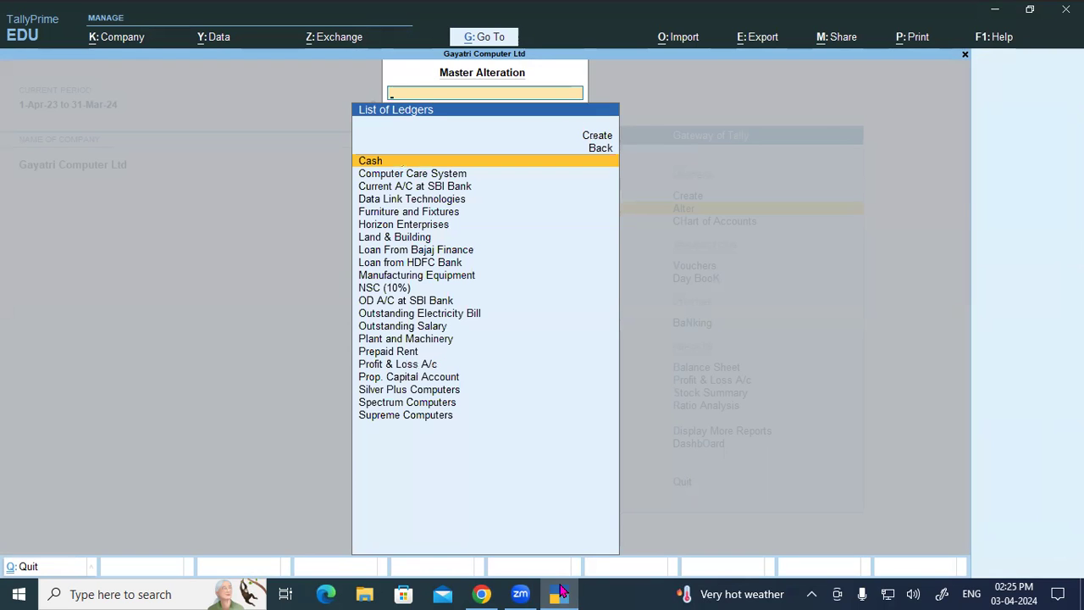
Step: Highlight the Computer Care System heading in the PDF's creditor table and open that ledger for alteration in TallyPrime
{"action": "left_click", "coordinate": [481, 594]}
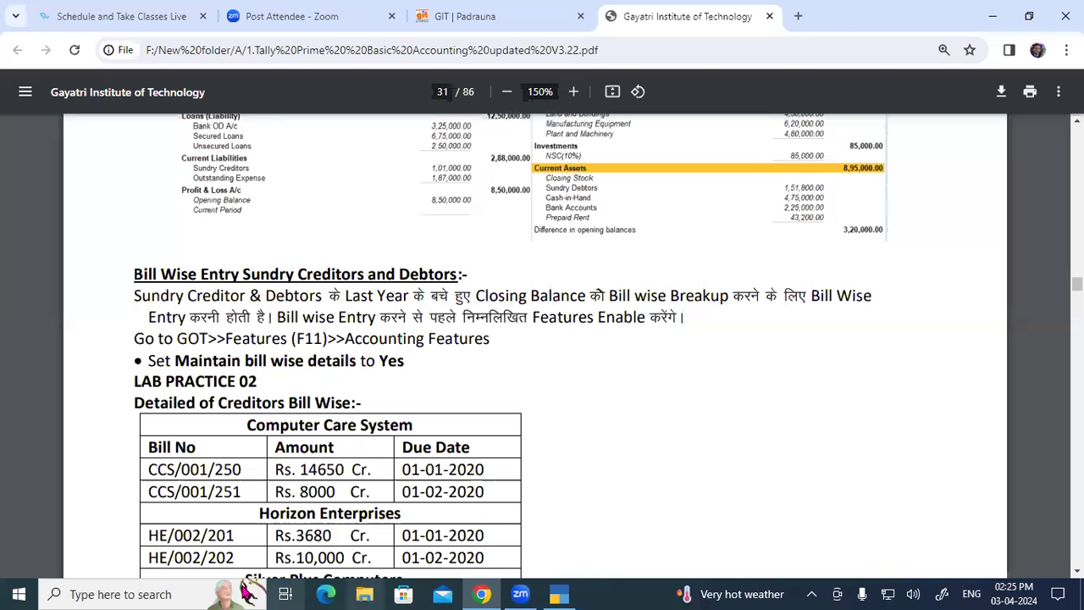
{"action": "left_click_drag", "start_coordinate": [227, 422], "coordinate": [432, 424]}
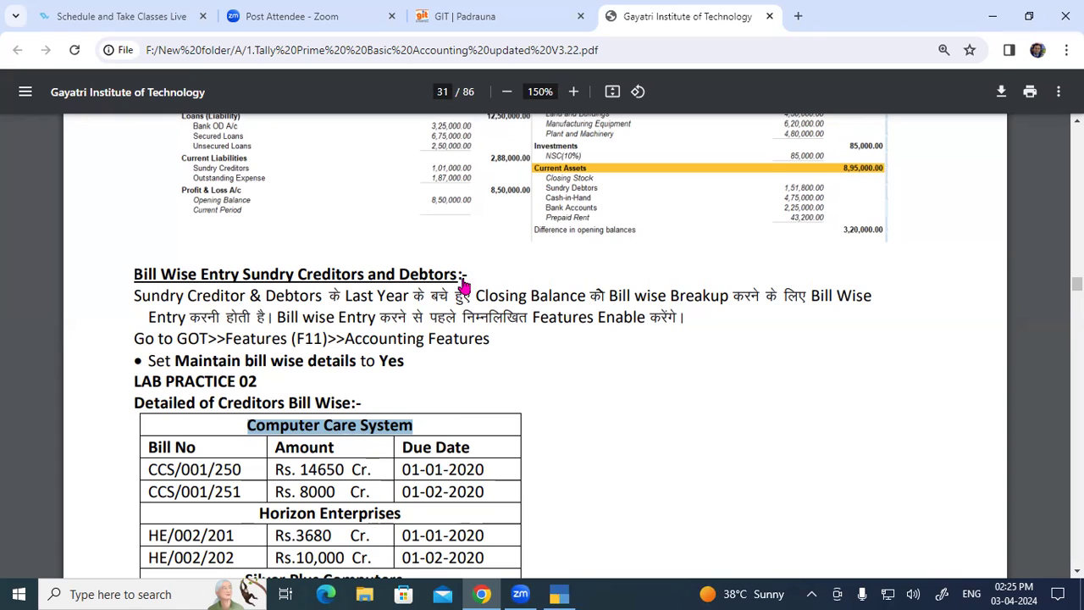
{"action": "key", "text": "alt+Tab"}
{"action": "left_click", "coordinate": [435, 177]}
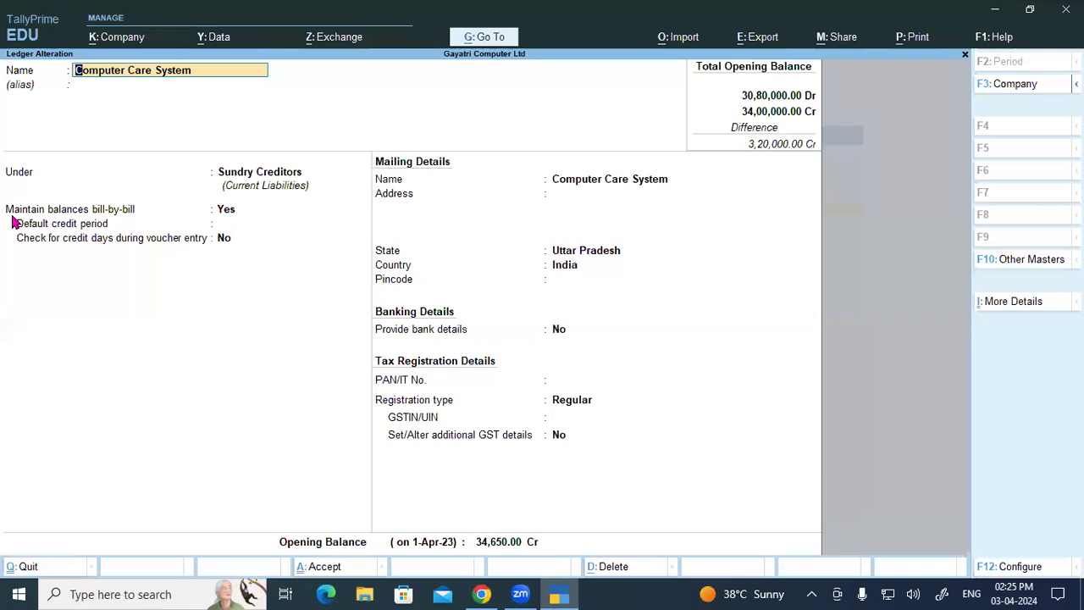
Step: Show more company features for Gayatri Computer Ltd, set Enable Bill-wise entry to No and save the features
{"action": "key", "text": "F11"}
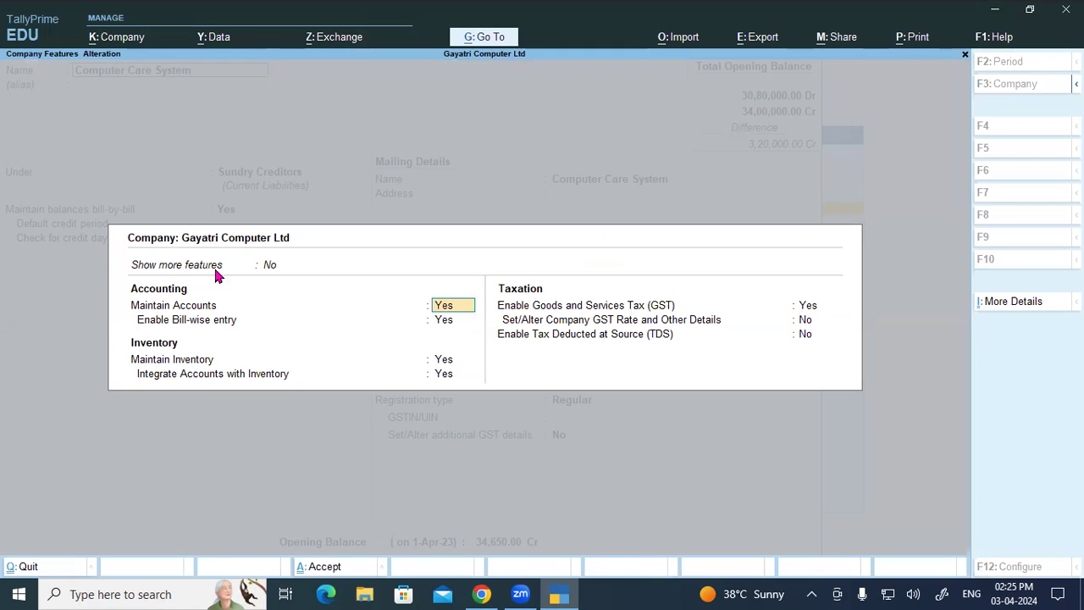
{"action": "left_click", "coordinate": [269, 267]}
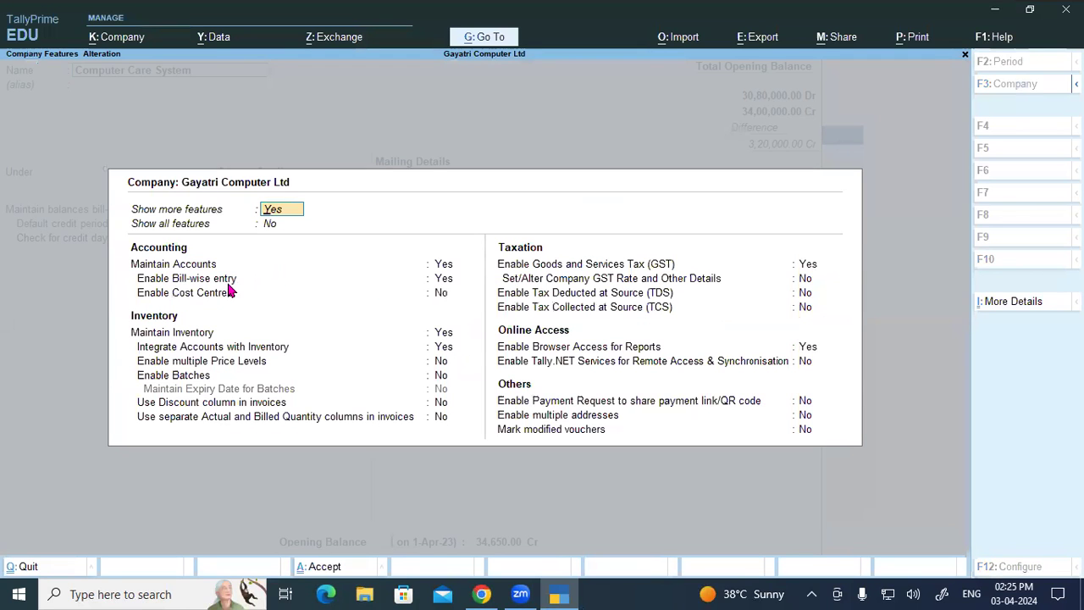
{"action": "left_click", "coordinate": [203, 282]}
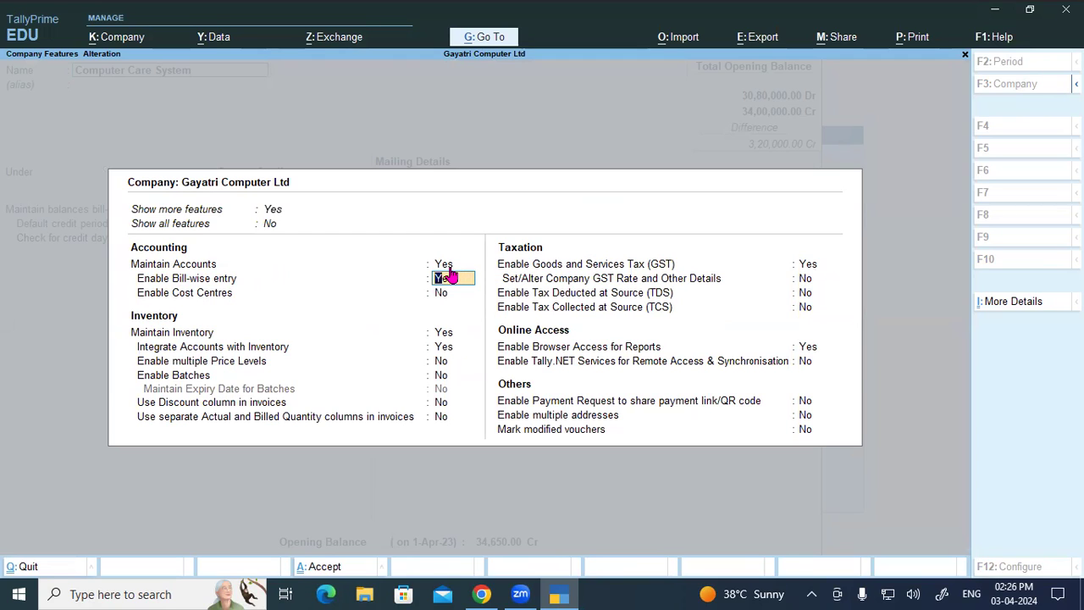
{"action": "key", "text": "n"}
{"action": "key", "text": "ctrl"}
{"action": "key", "text": "ctrl+a"}
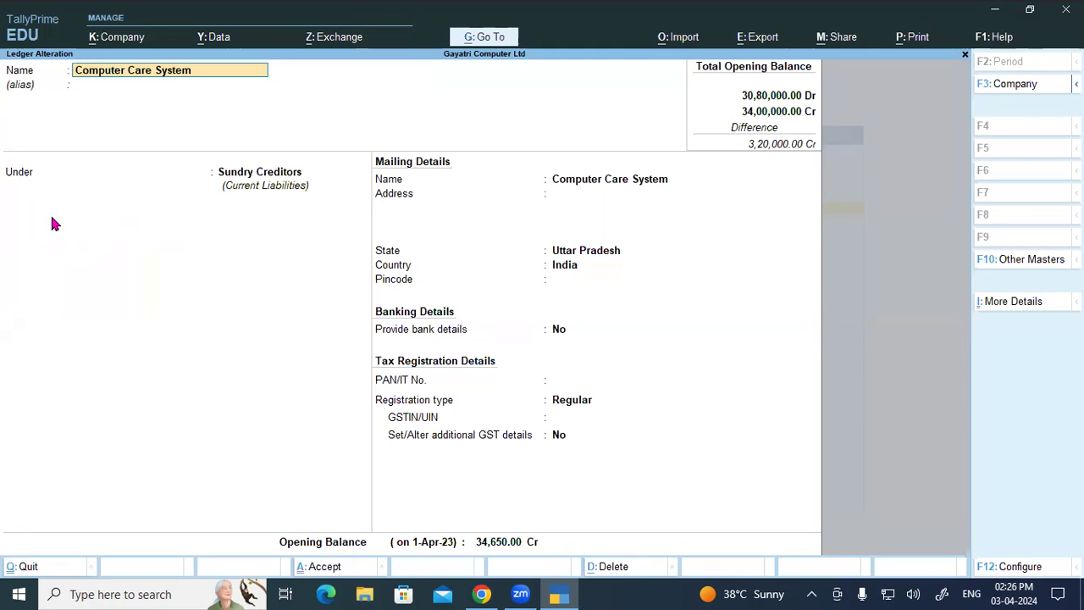
Step: Go through the Computer Care System ledger's fields up to its opening balance and decline to save it
{"action": "key", "text": "Return"}
{"action": "key", "text": "Return"}
{"action": "key", "text": "Return"}
{"action": "key", "text": "Return"}
{"action": "key", "text": "Return"}
{"action": "key", "text": "Return"}
{"action": "key", "text": "Return"}
{"action": "key", "text": "Return"}
{"action": "key", "text": "Return"}
{"action": "key", "text": "Return"}
{"action": "key", "text": "Return"}
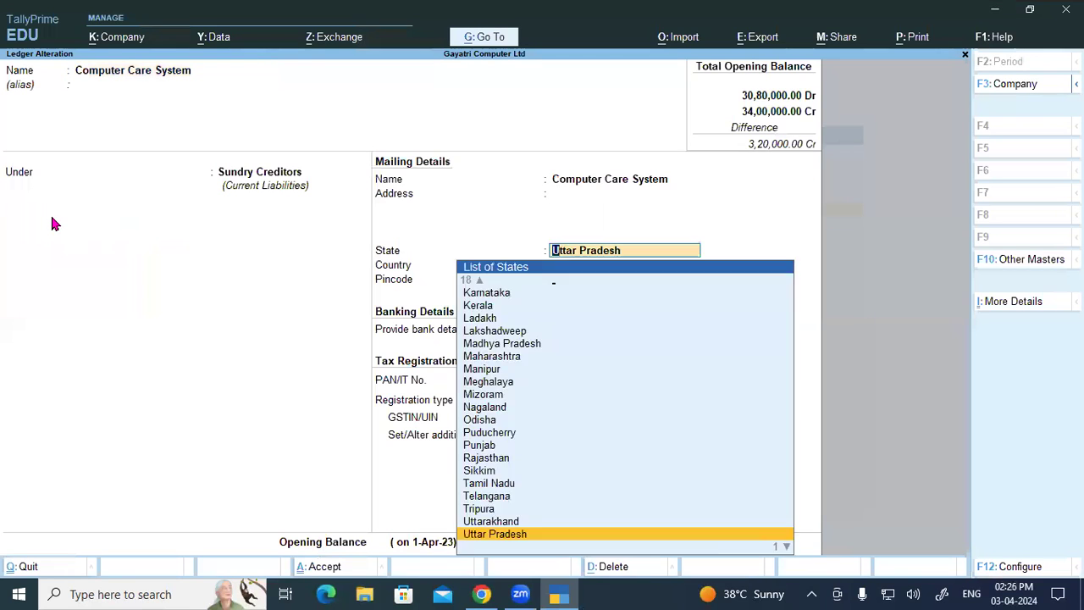
{"action": "key", "text": "Return"}
{"action": "key", "text": "Return"}
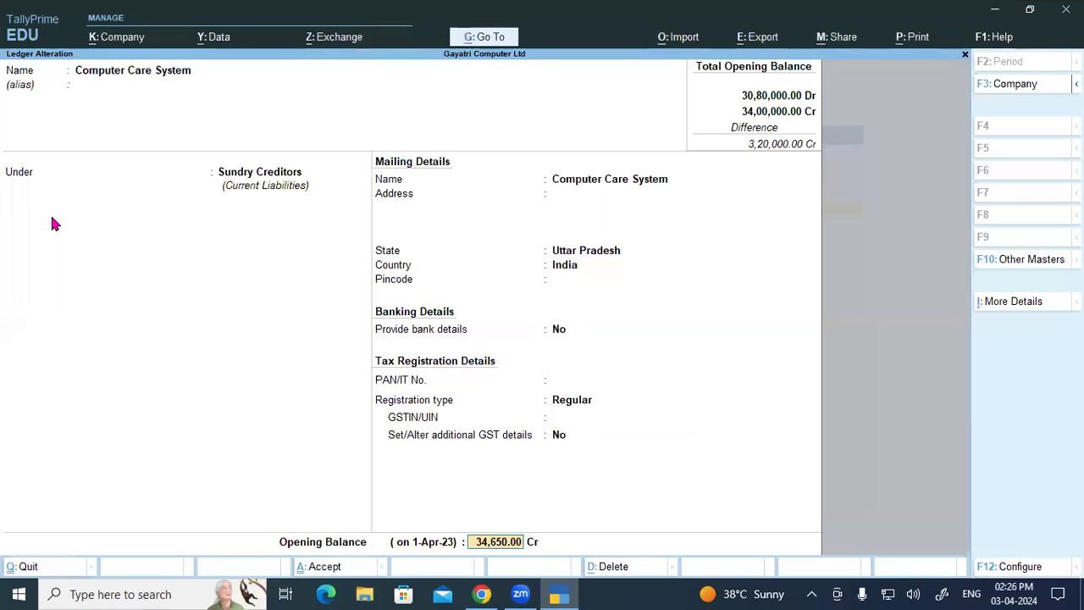
{"action": "key", "text": "Return"}
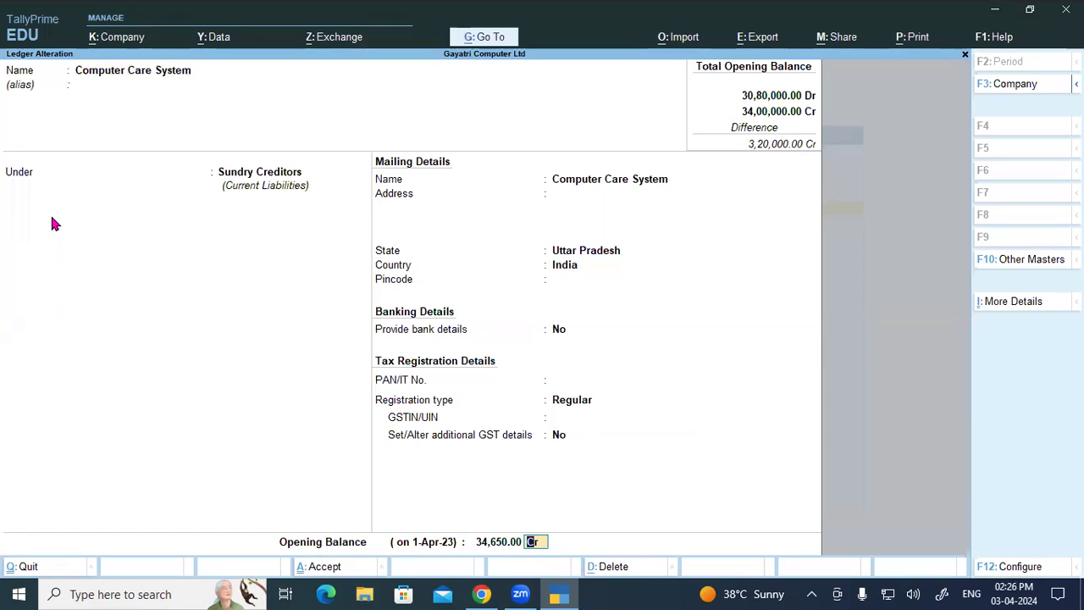
{"action": "key", "text": "Return"}
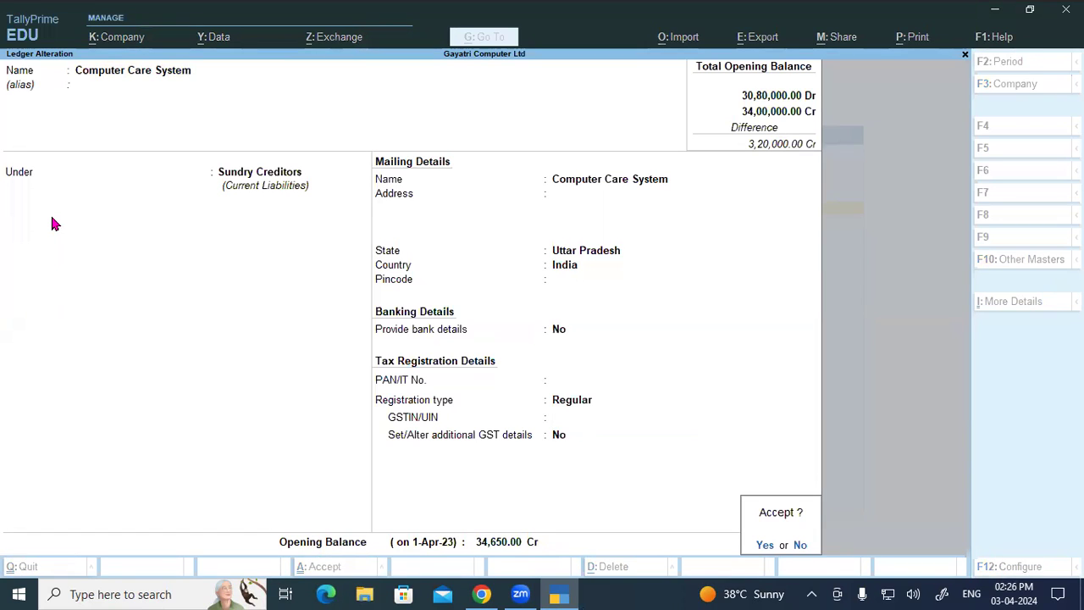
{"action": "key", "text": "Escape"}
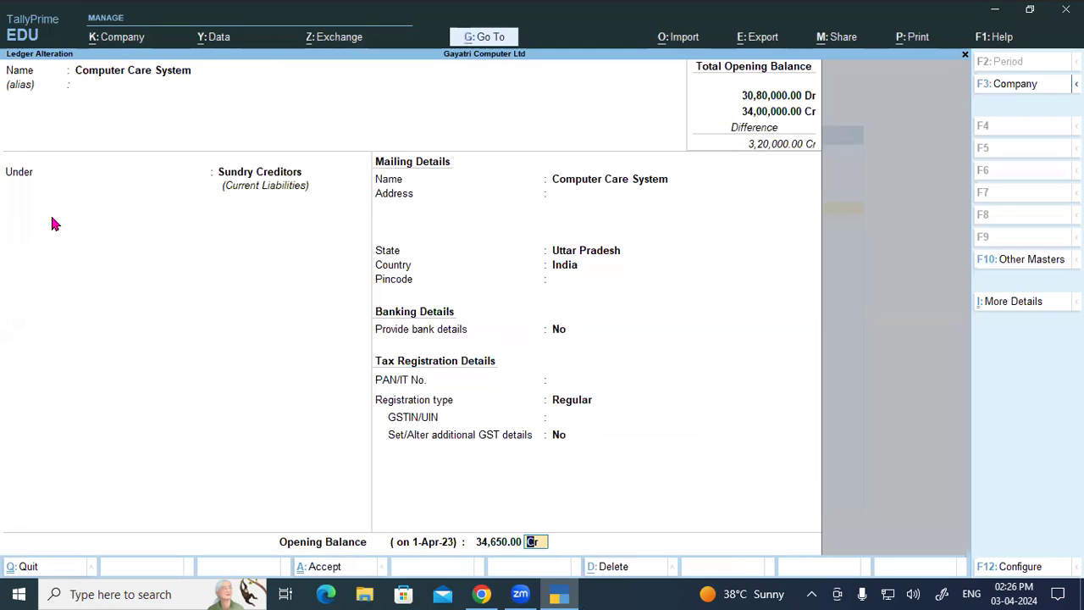
Step: Set Enable Bill-wise entry to Yes in the company features of Gayatri Computer Ltd and save them
{"action": "key", "text": "F11"}
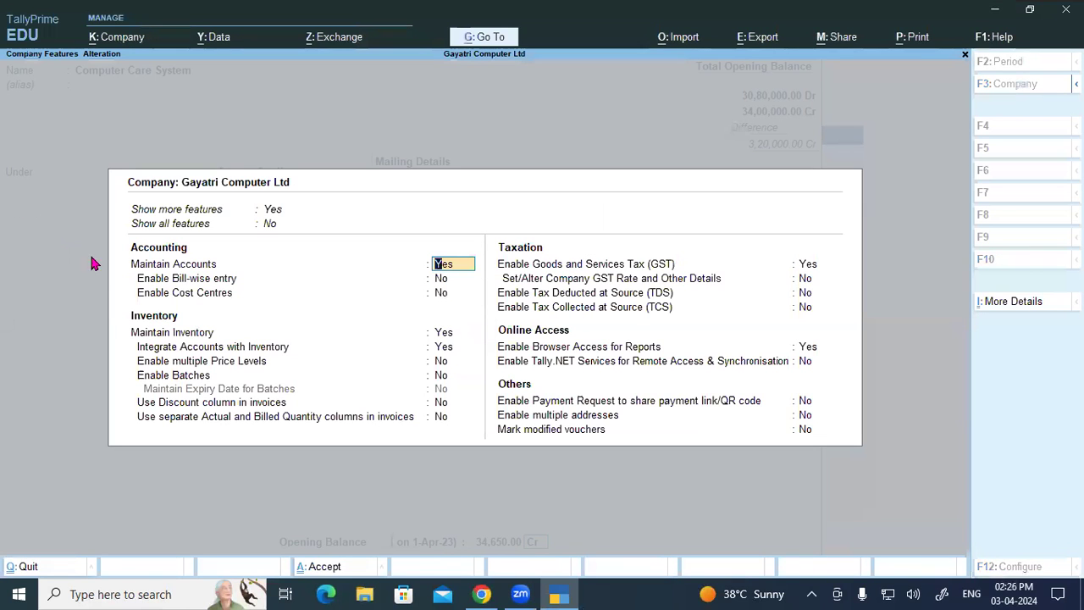
{"action": "key", "text": "Return"}
{"action": "key", "text": "y"}
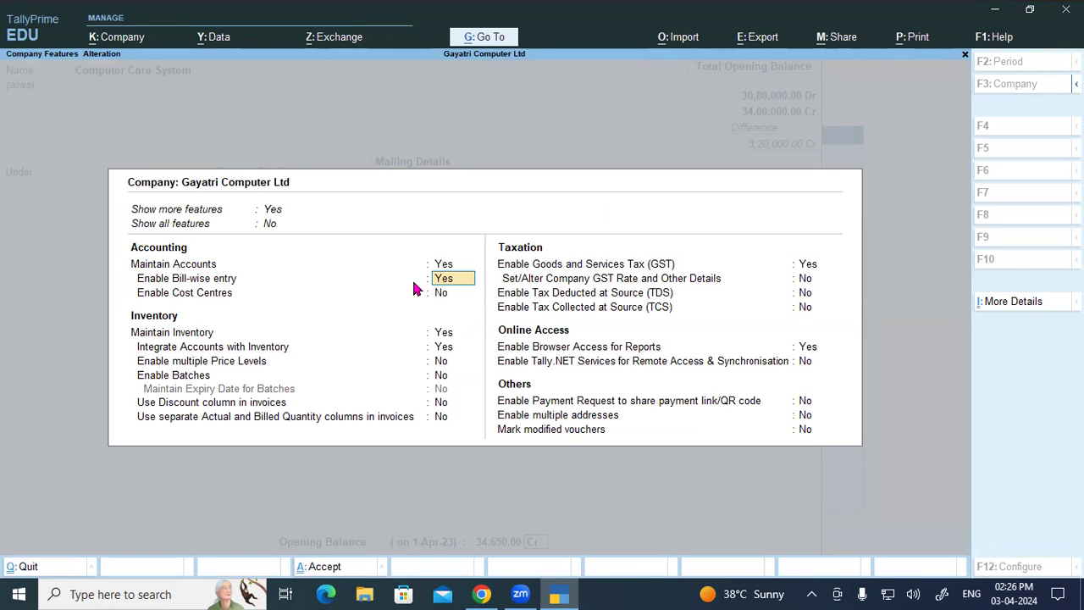
{"action": "key", "text": "ctrl"}
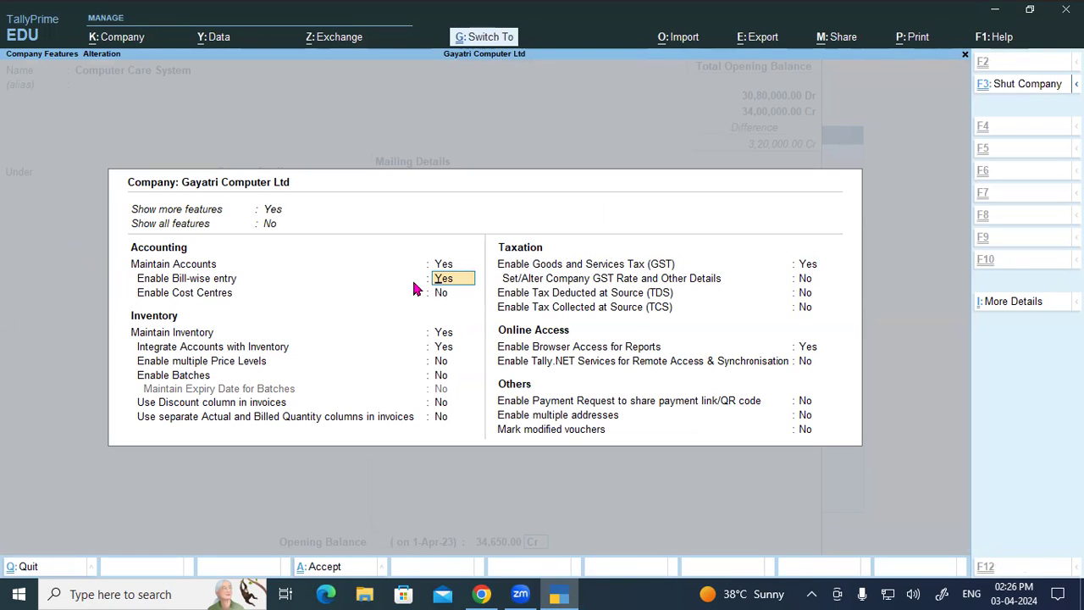
{"action": "key", "text": "ctrl+a"}
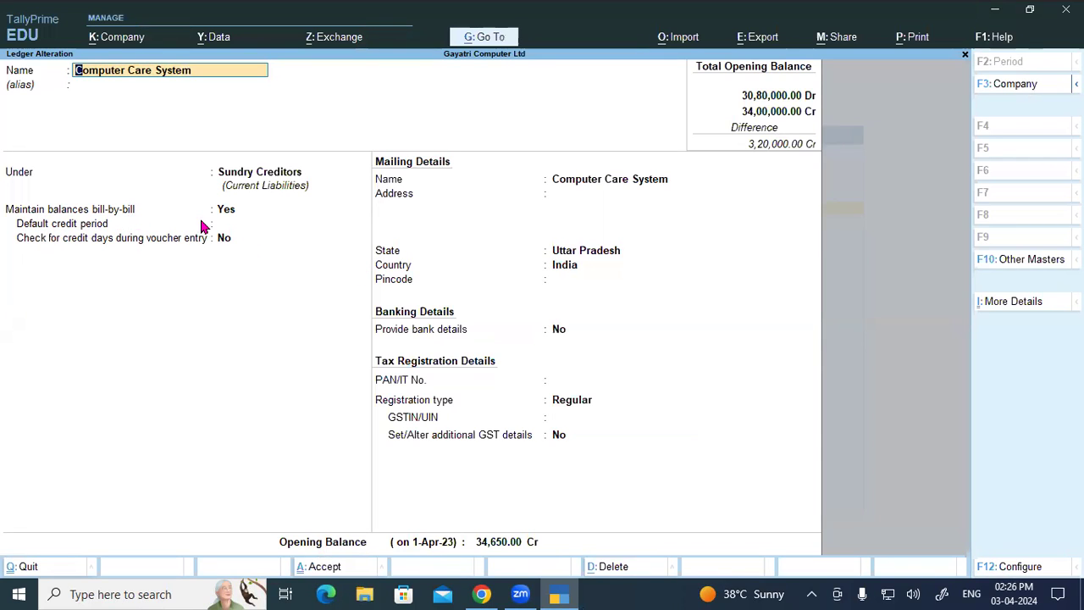
Step: Go through the Computer Care System ledger to the bill-wise breakup of its opening balance and leave it without entering a bill
{"action": "left_click", "coordinate": [226, 213]}
{"action": "key", "text": "Return"}
{"action": "key", "text": "Return"}
{"action": "key", "text": "Return"}
{"action": "key", "text": "Return"}
{"action": "key", "text": "Return"}
{"action": "key", "text": "Return"}
{"action": "key", "text": "Return"}
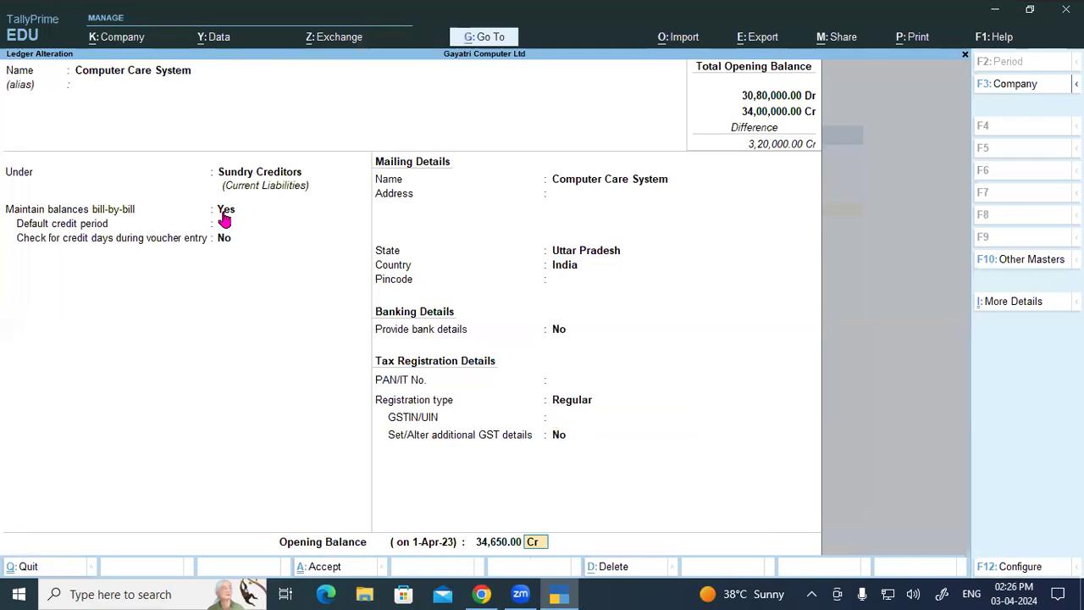
{"action": "key", "text": "Return"}
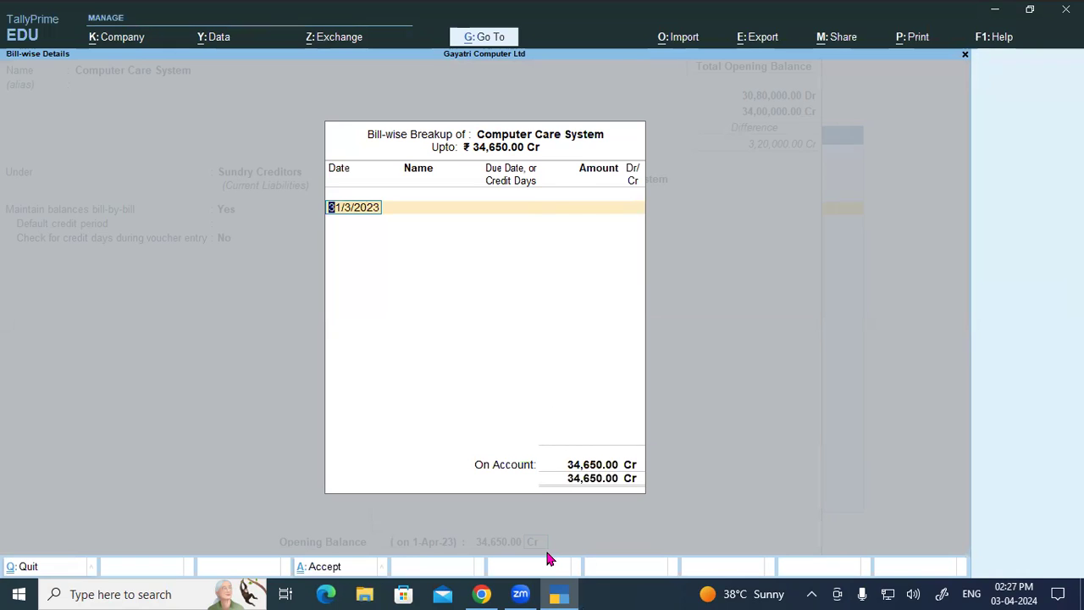
{"action": "left_click", "coordinate": [809, 316]}
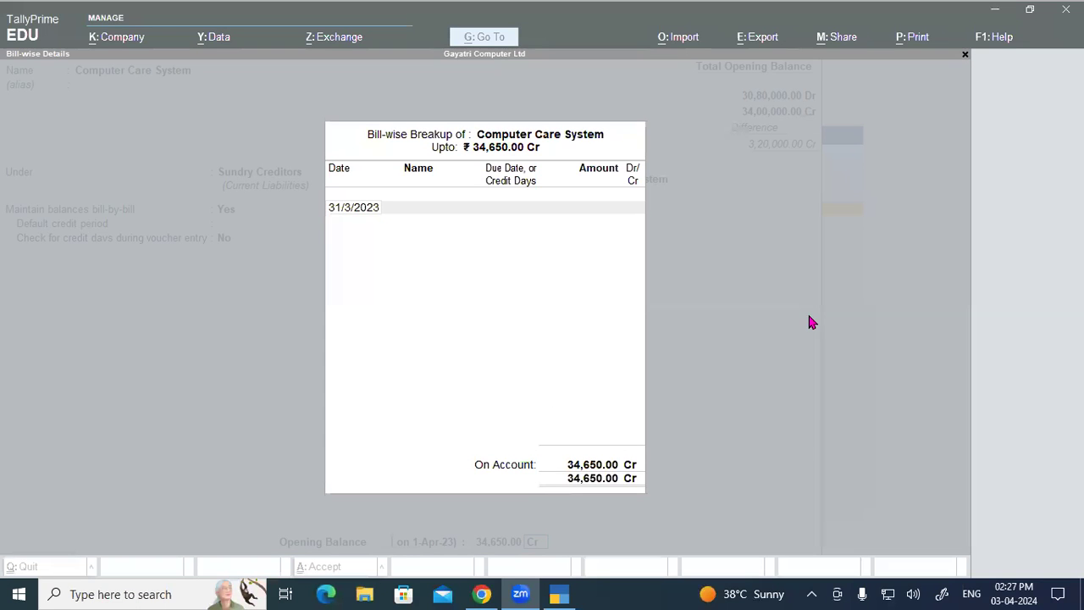
{"action": "left_click", "coordinate": [400, 162]}
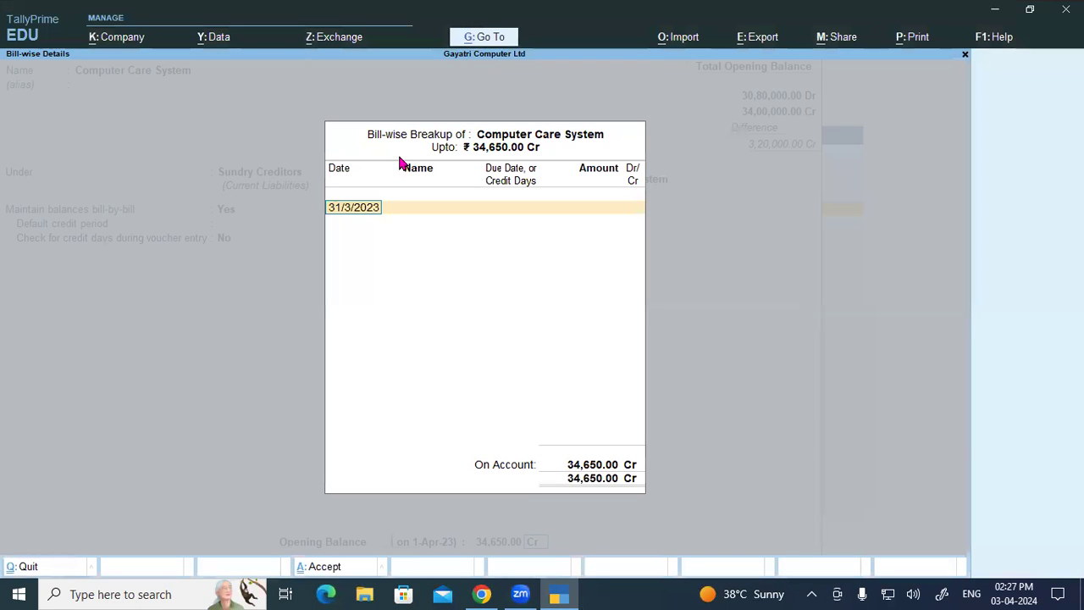
{"action": "key", "text": "Escape"}
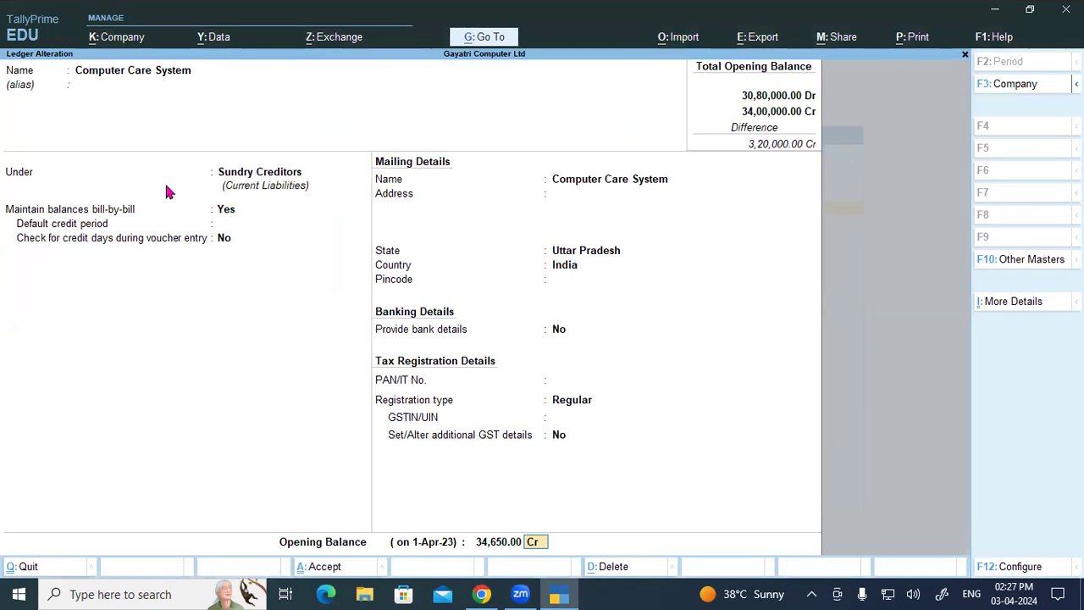
Step: Check the Enable Bill-wise entry setting in the company features and accept them
{"action": "key", "text": "F11"}
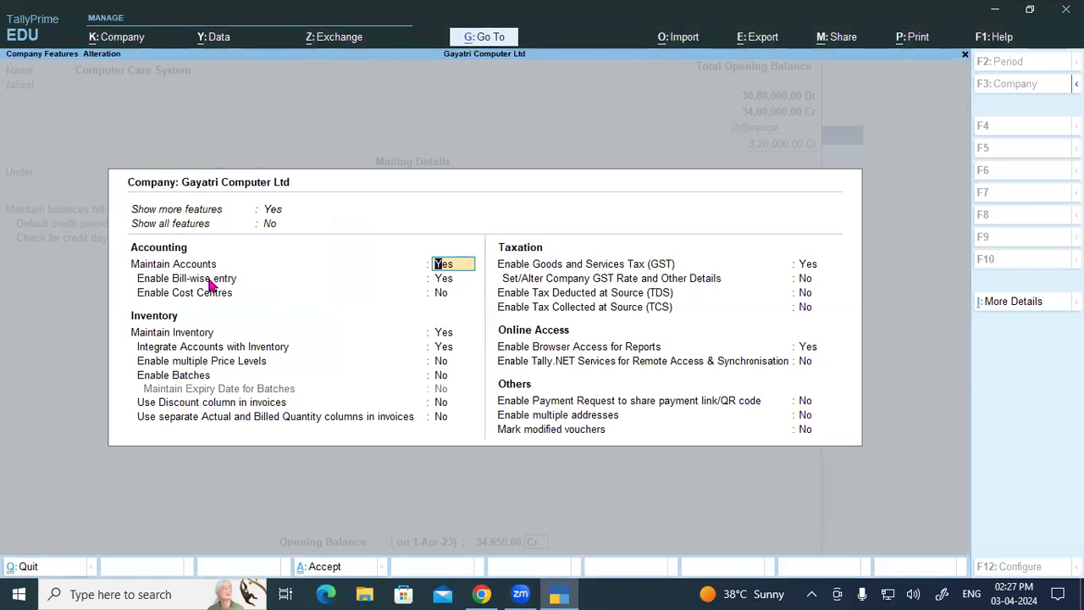
{"action": "key", "text": "Return"}
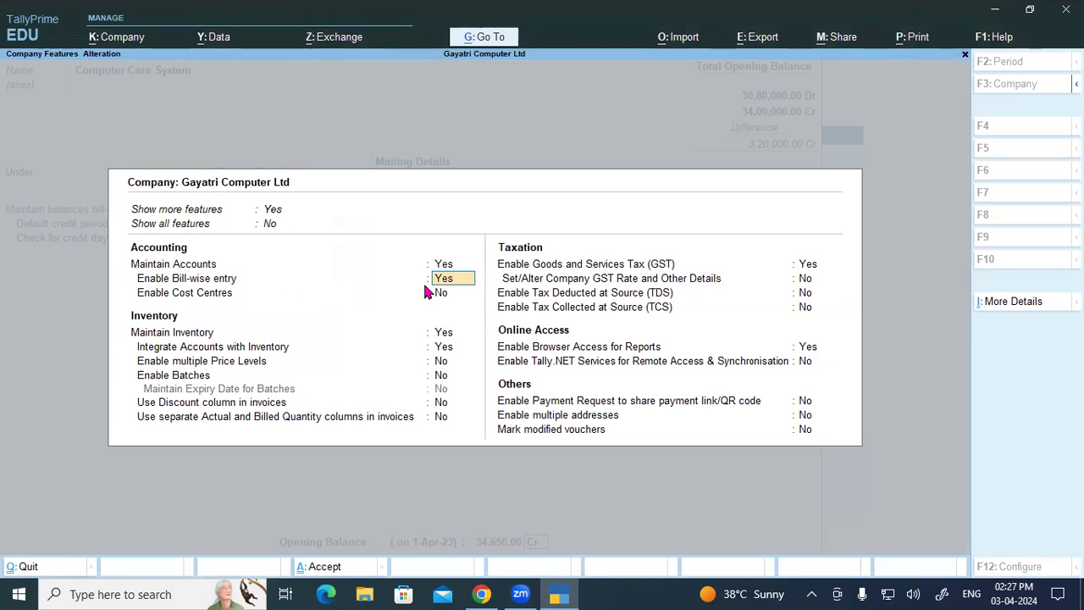
{"action": "key", "text": "ctrl+a"}
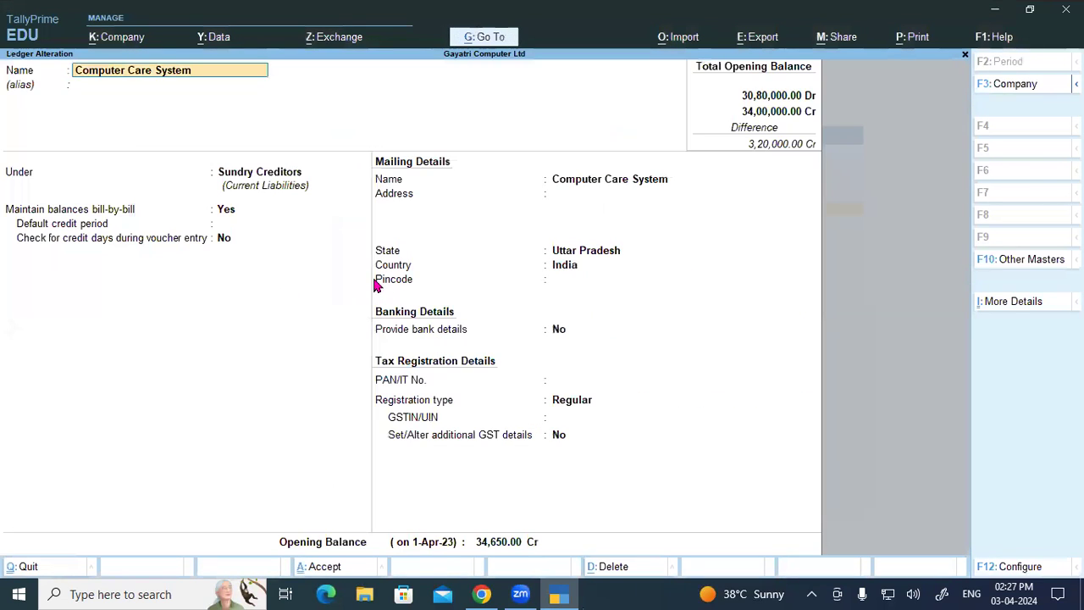
Step: Set Maintain balances bill-by-bill to No for Computer Care System, go through the remaining fields and decline to save the ledger
{"action": "left_click", "coordinate": [238, 218]}
{"action": "type", "text": "n"}
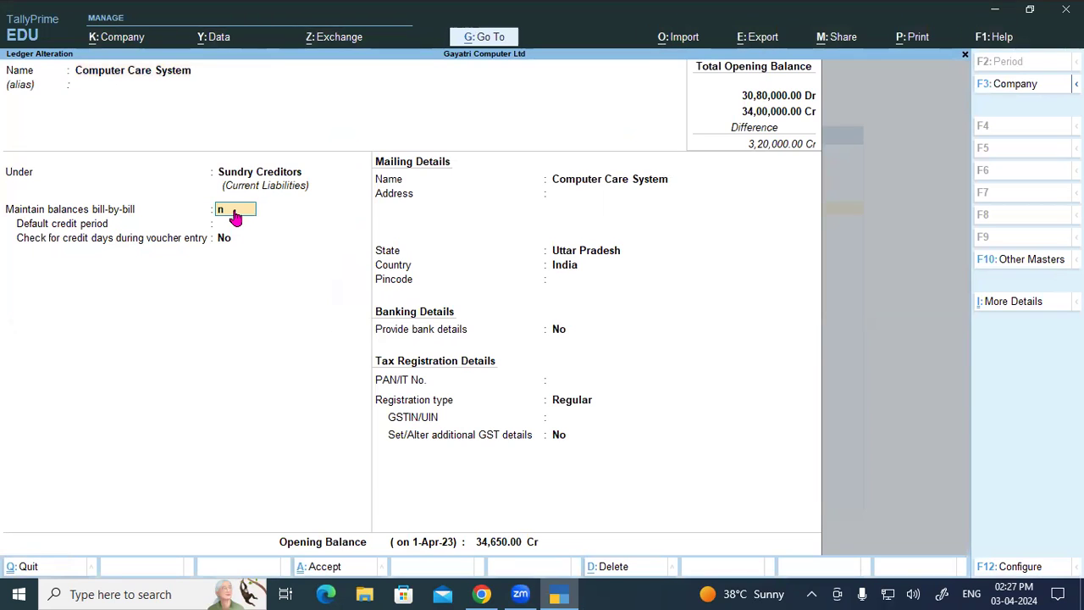
{"action": "key", "text": "Return"}
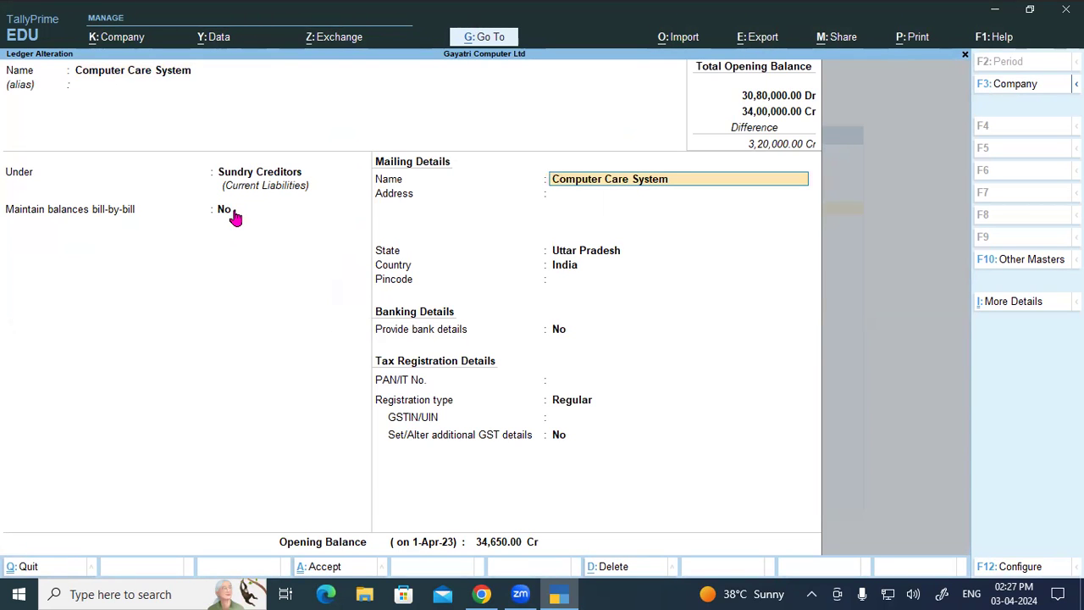
{"action": "key", "text": "Return"}
{"action": "key", "text": "Return"}
{"action": "key", "text": "Return"}
{"action": "key", "text": "Return"}
{"action": "key", "text": "Return"}
{"action": "key", "text": "Return"}
{"action": "key", "text": "Return"}
{"action": "key", "text": "Return"}
{"action": "key", "text": "Return"}
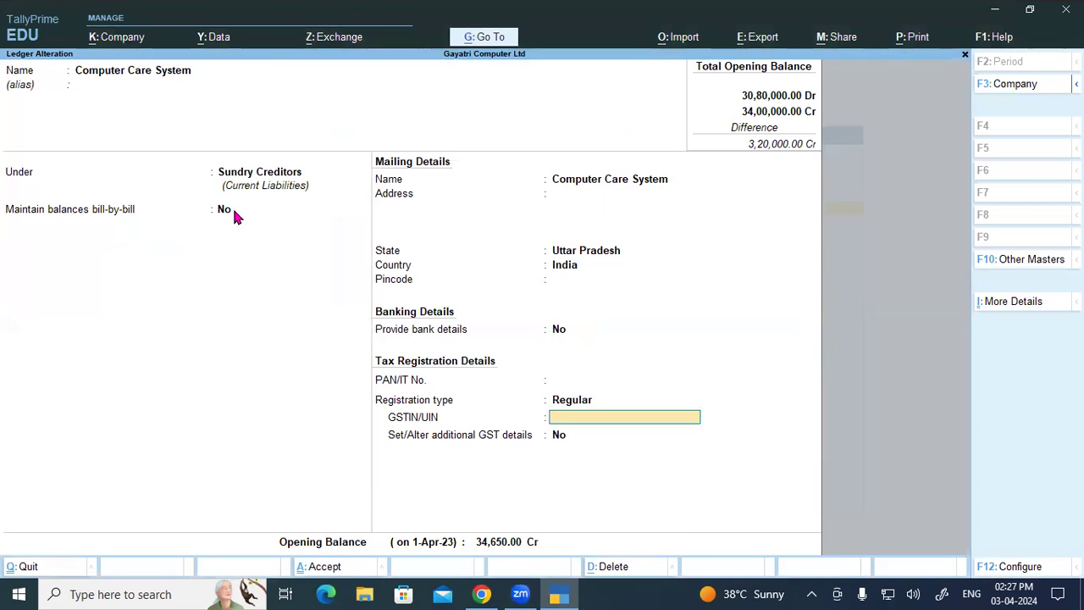
{"action": "key", "text": "Return"}
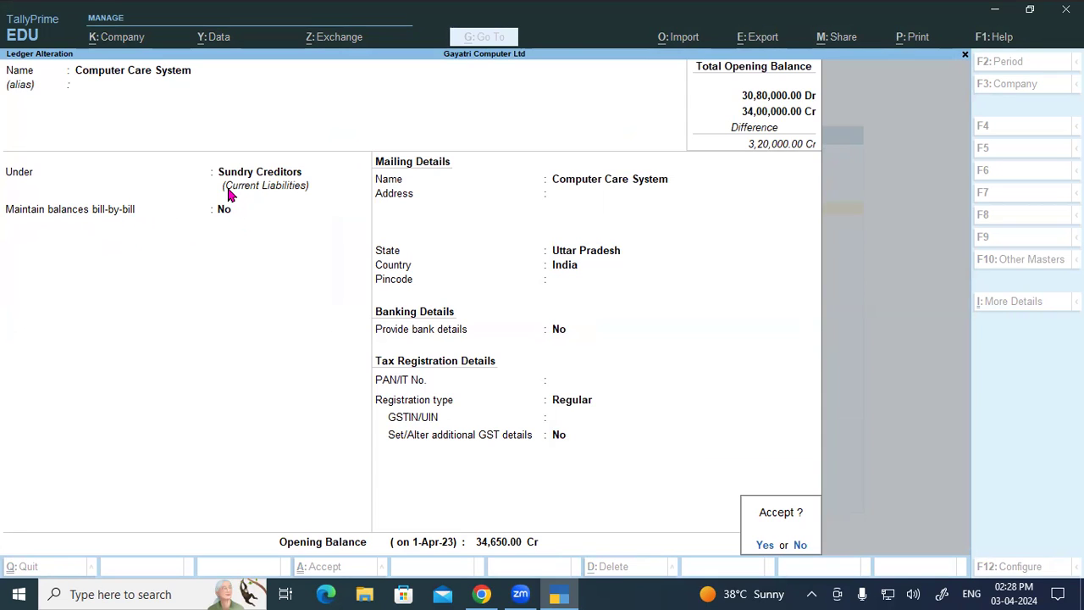
{"action": "key", "text": "Escape"}
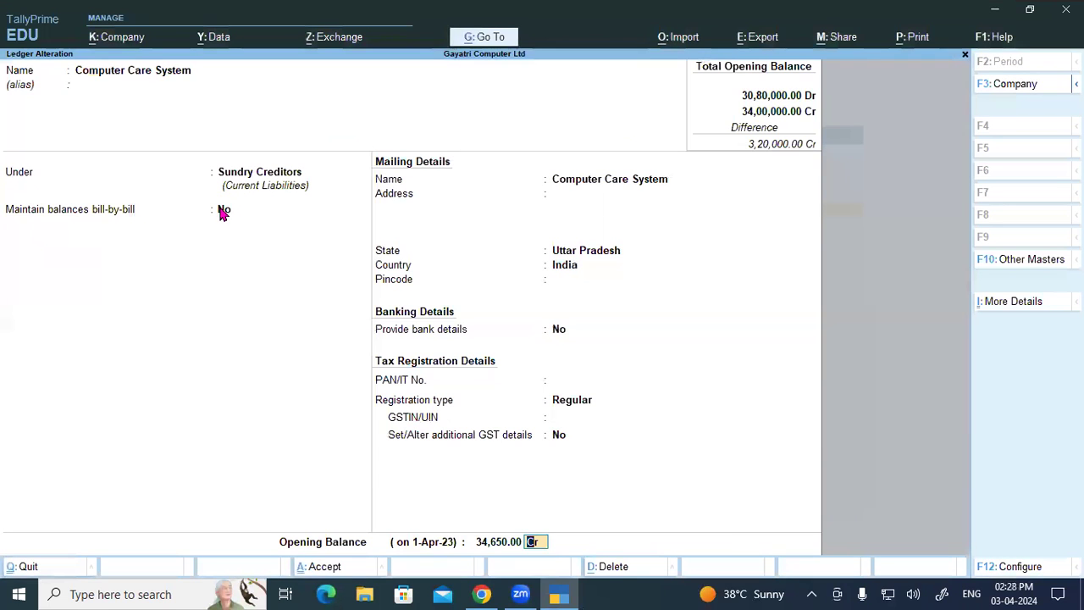
Step: Set Maintain balances bill-by-bill to Yes for Computer Care System with a default credit period of 60 days
{"action": "left_click", "coordinate": [222, 211]}
{"action": "key", "text": "y"}
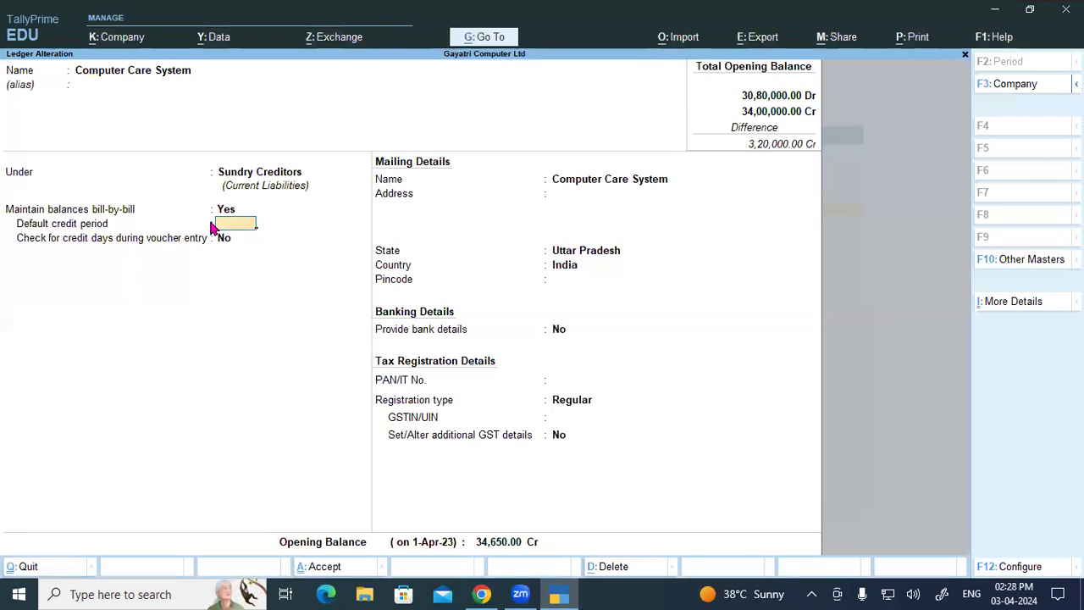
{"action": "type", "text": "60"}
{"action": "key", "text": "Return"}
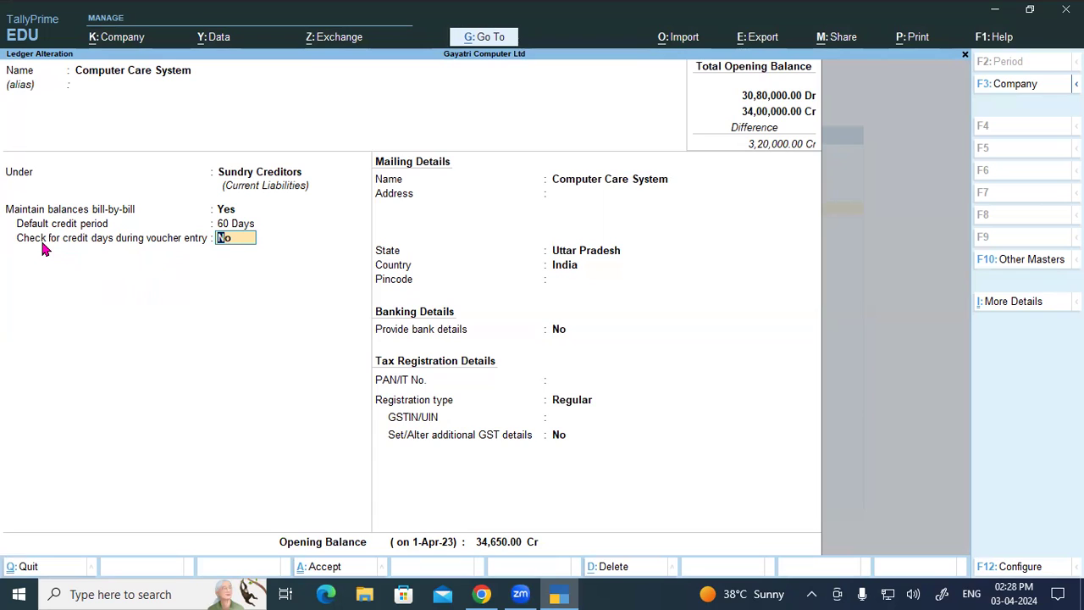
Step: Try Yes for checking credit days during voucher entry, and settle the option on No
{"action": "type", "text": "y"}
{"action": "key", "text": "Return"}
{"action": "key", "text": "BackSpace"}
{"action": "type", "text": "n"}
{"action": "key", "text": "Return"}
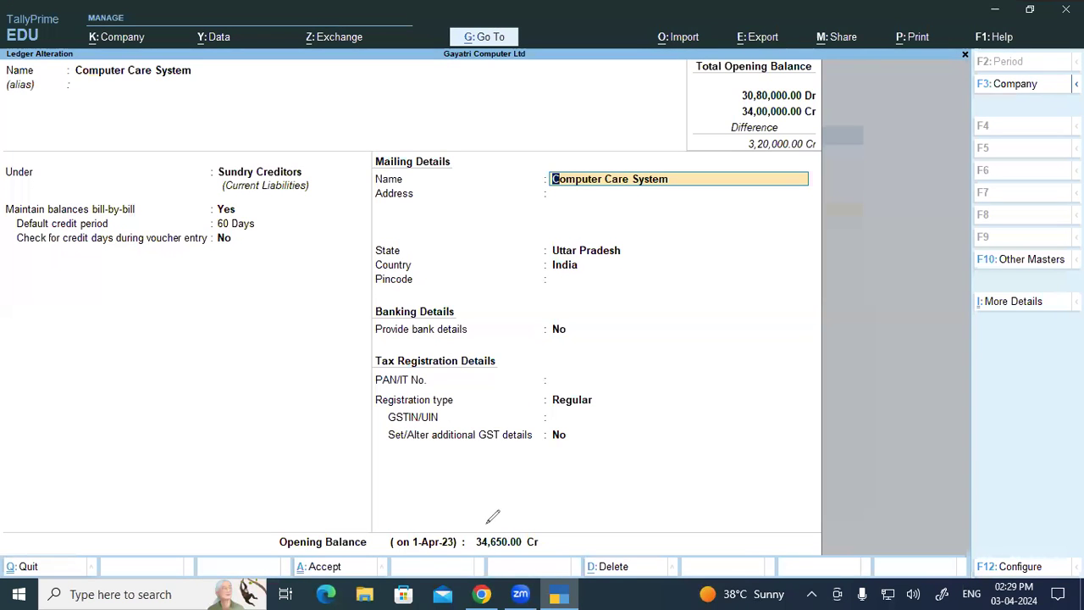
{"action": "mouse_move", "coordinate": [489, 527]}
{"action": "left_mouse_down"}
{"action": "mouse_move", "coordinate": [474, 539]}
{"action": "mouse_move", "coordinate": [510, 553]}
{"action": "mouse_move", "coordinate": [546, 543]}
{"action": "mouse_move", "coordinate": [497, 516]}
{"action": "mouse_move", "coordinate": [479, 521]}
{"action": "left_mouse_up"}
{"action": "mouse_move", "coordinate": [284, 296]}
{"action": "left_mouse_down"}
{"action": "mouse_move", "coordinate": [289, 331]}
{"action": "mouse_move", "coordinate": [274, 294]}
{"action": "mouse_move", "coordinate": [310, 310]}
{"action": "mouse_move", "coordinate": [292, 280]}
{"action": "left_mouse_up"}
{"action": "left_click_drag", "start_coordinate": [354, 212], "coordinate": [377, 239]}
{"action": "mouse_move", "coordinate": [574, 134]}
{"action": "left_mouse_down"}
{"action": "mouse_move", "coordinate": [595, 158]}
{"action": "mouse_move", "coordinate": [581, 195]}
{"action": "mouse_move", "coordinate": [561, 186]}
{"action": "mouse_move", "coordinate": [556, 141]}
{"action": "left_mouse_up"}
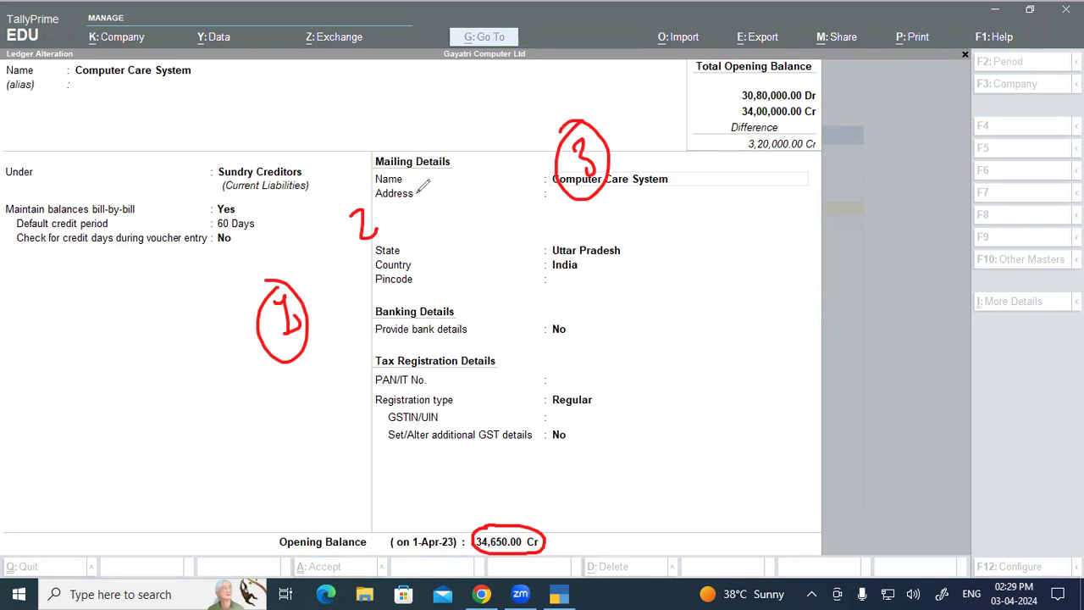
{"action": "mouse_move", "coordinate": [8, 200]}
{"action": "left_mouse_down"}
{"action": "mouse_move", "coordinate": [139, 188]}
{"action": "mouse_move", "coordinate": [153, 211]}
{"action": "mouse_move", "coordinate": [10, 222]}
{"action": "mouse_move", "coordinate": [12, 197]}
{"action": "left_mouse_up"}
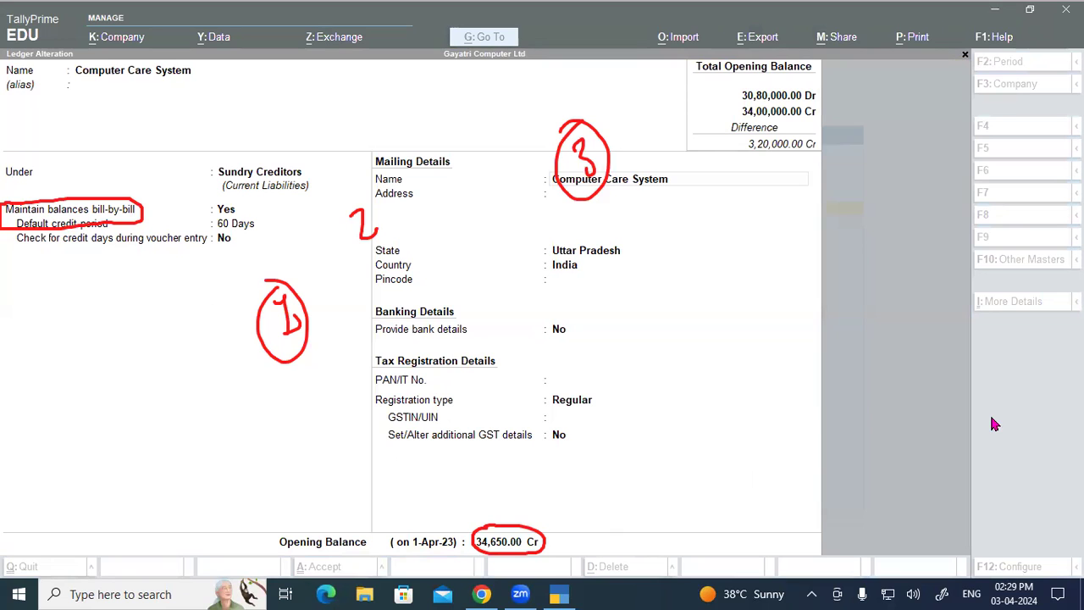
{"action": "left_click", "coordinate": [239, 273]}
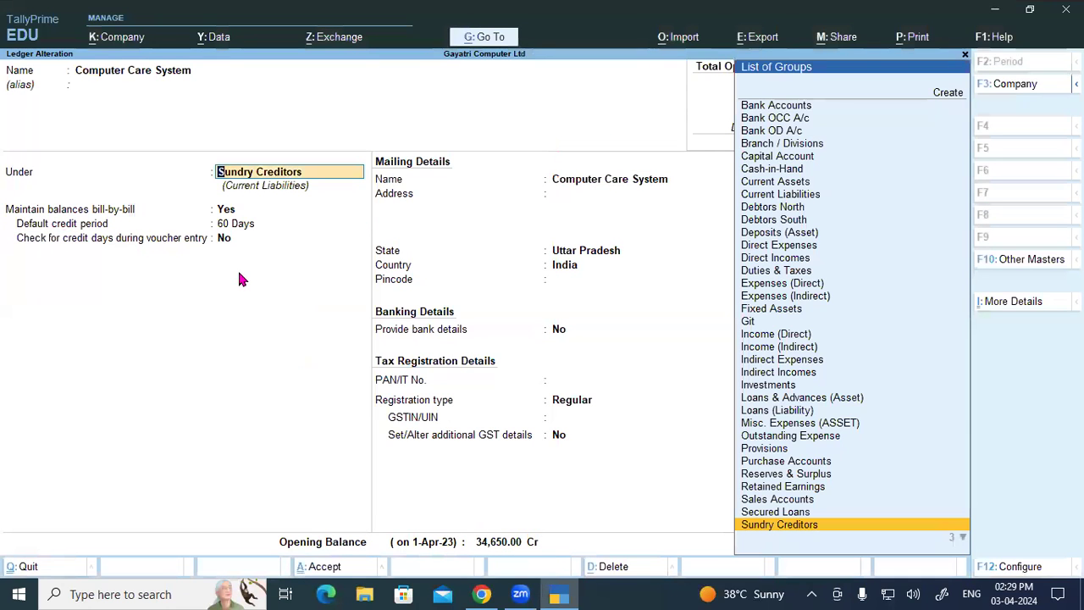
Step: Review the bill-wise setting in the company features, switching Show more features to No and back to Yes, and accept them
{"action": "key", "text": "F11"}
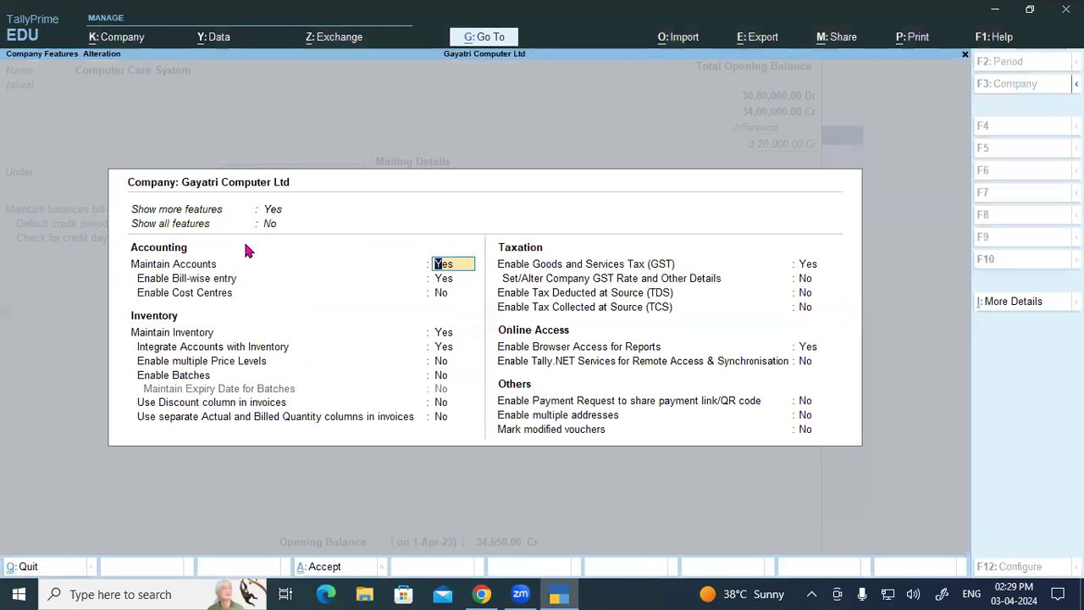
{"action": "left_click", "coordinate": [273, 210]}
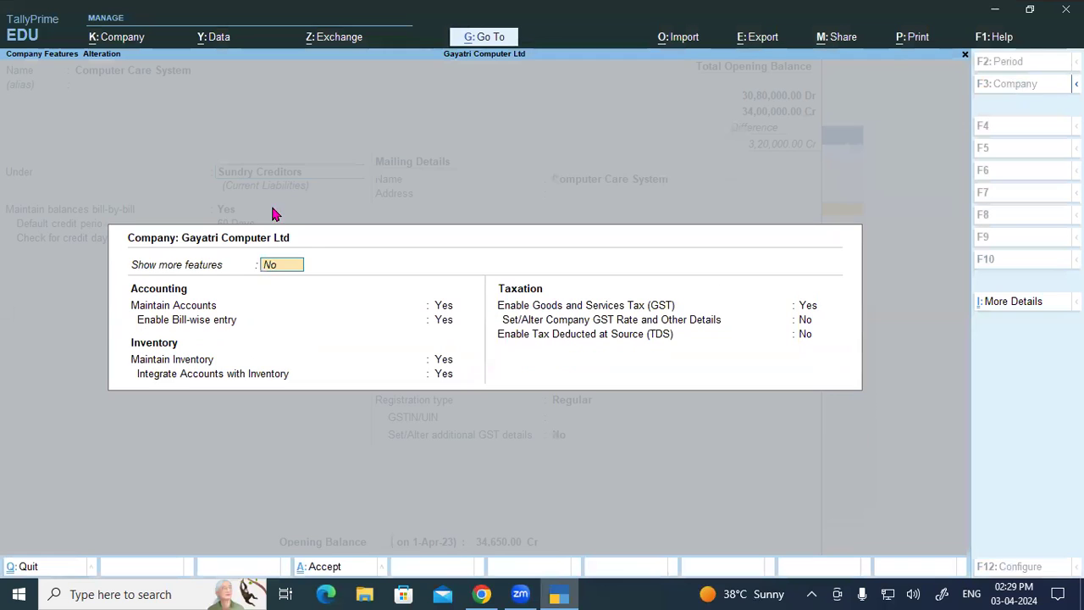
{"action": "left_click", "coordinate": [266, 274]}
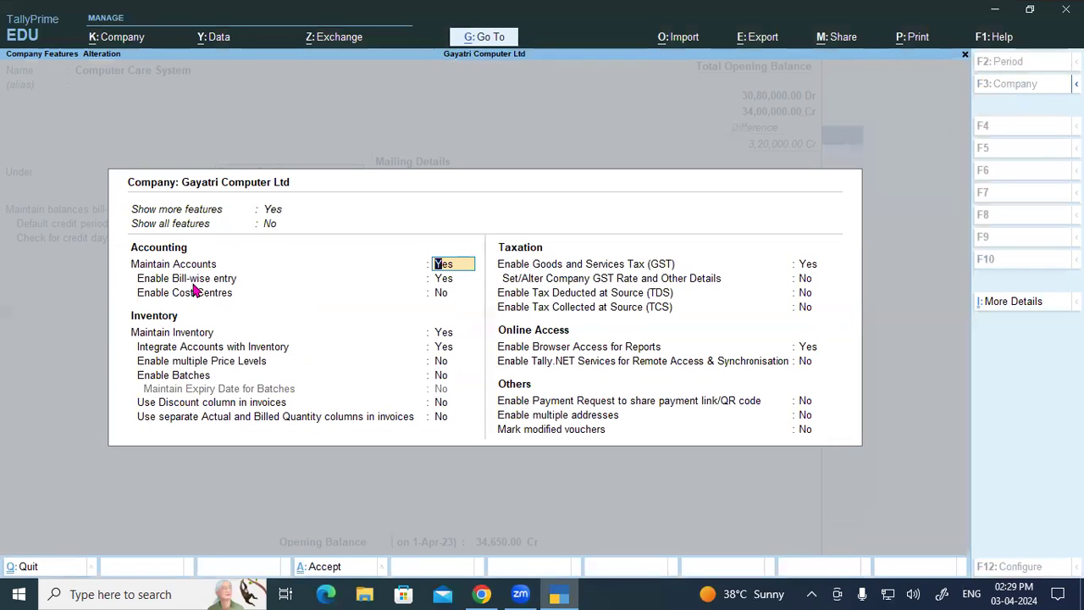
{"action": "key", "text": "Return"}
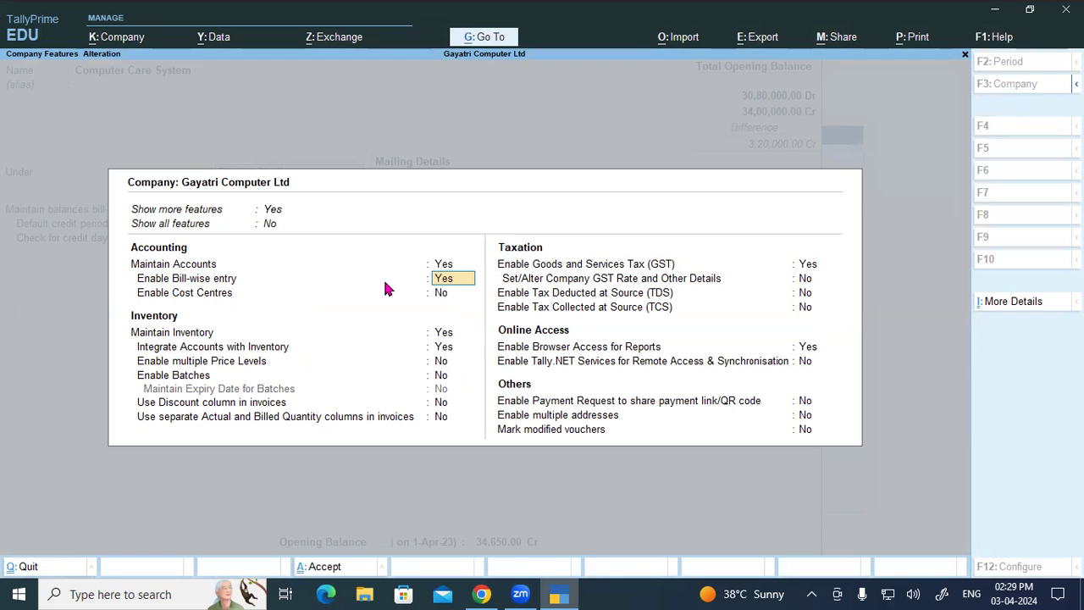
{"action": "key", "text": "ctrl"}
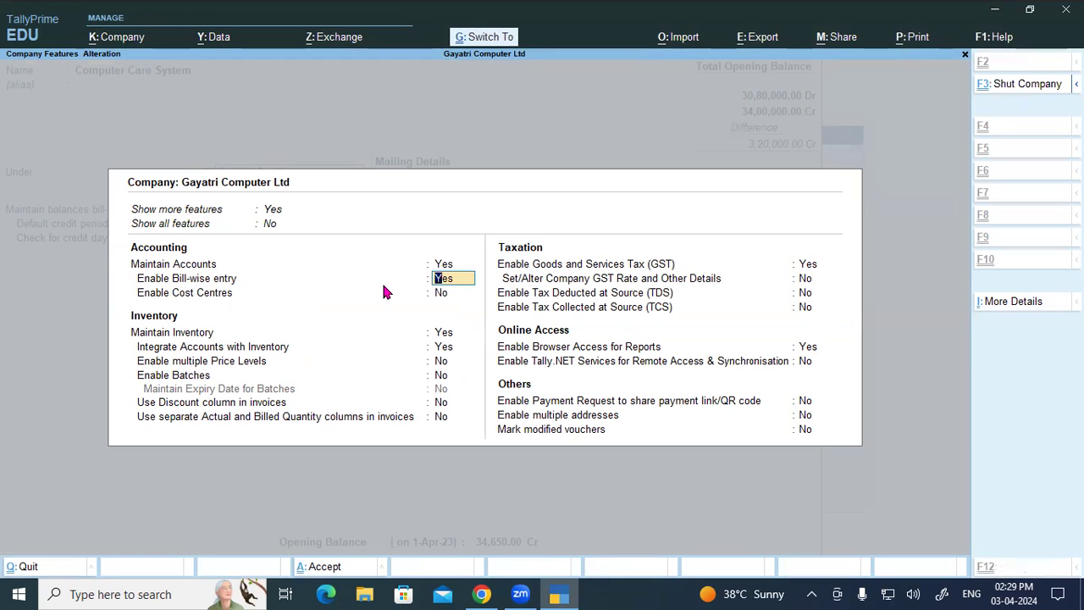
{"action": "key", "text": "ctrl+a"}
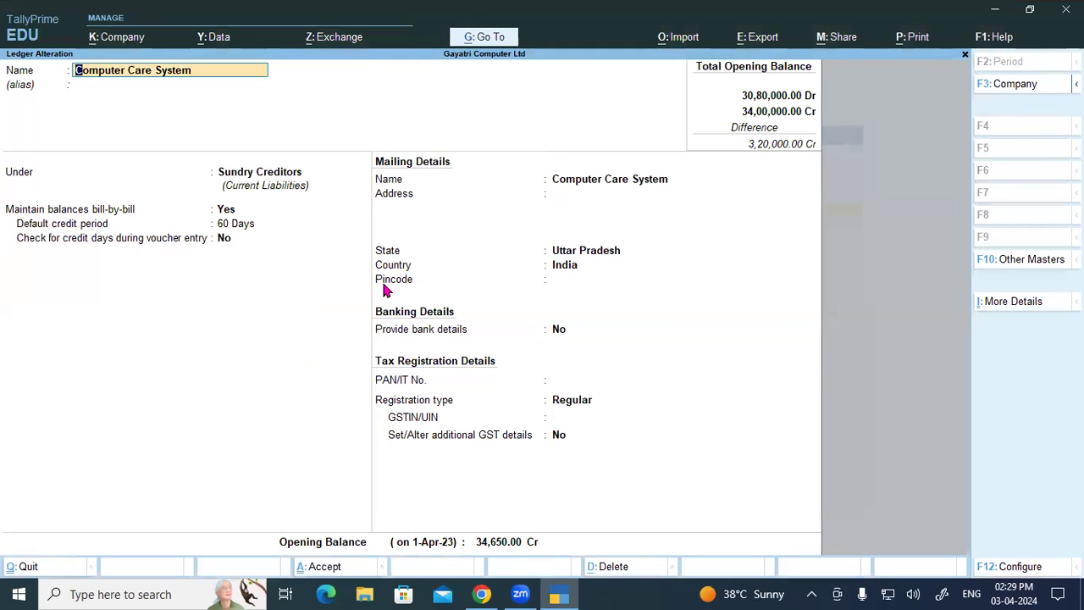
Step: Open the bill-wise breakup of Computer Care System's opening balance, consult the creditor table in the PDF and return to TallyPrime
{"action": "left_click", "coordinate": [236, 228]}
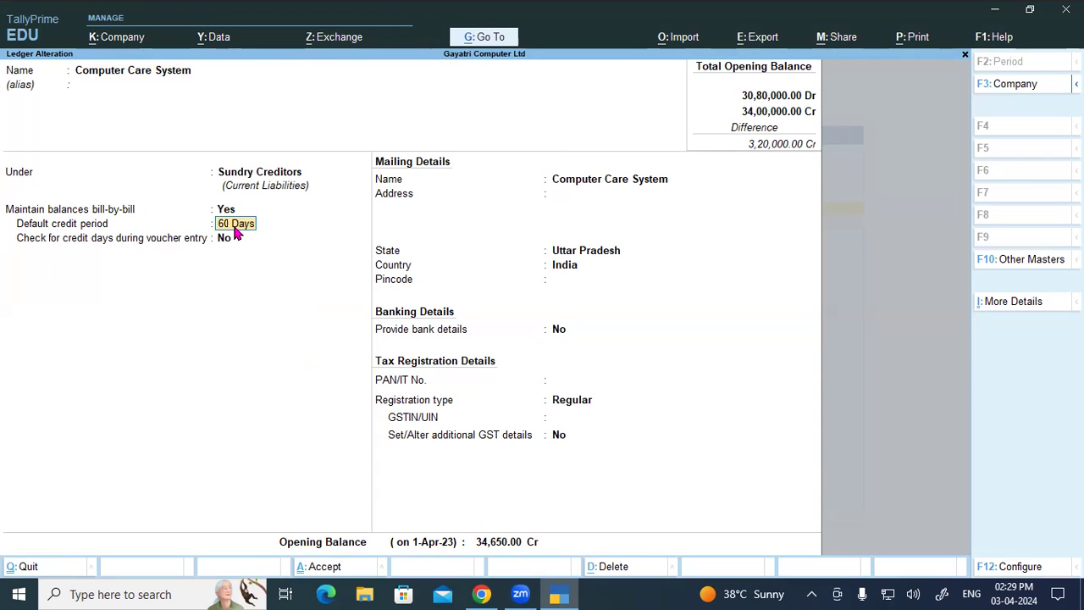
{"action": "key", "text": "Return"}
{"action": "key", "text": "Return"}
{"action": "key", "text": "Return"}
{"action": "key", "text": "Return"}
{"action": "key", "text": "Return"}
{"action": "key", "text": "Return"}
{"action": "key", "text": "Return"}
{"action": "key", "text": "Return"}
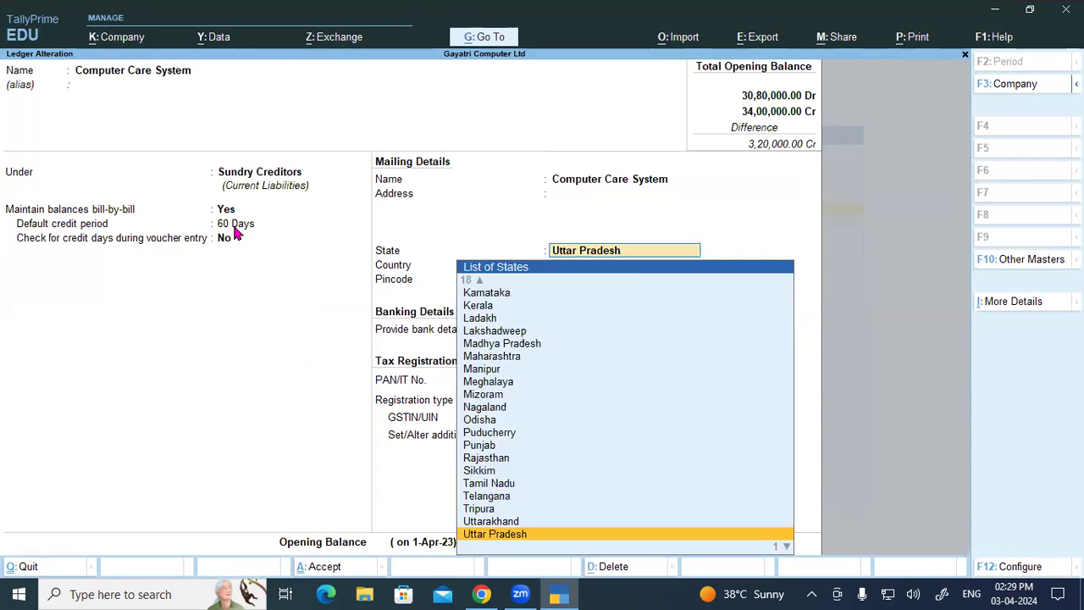
{"action": "key", "text": "Return"}
{"action": "key", "text": "Return"}
{"action": "key", "text": "Return"}
{"action": "key", "text": "Return"}
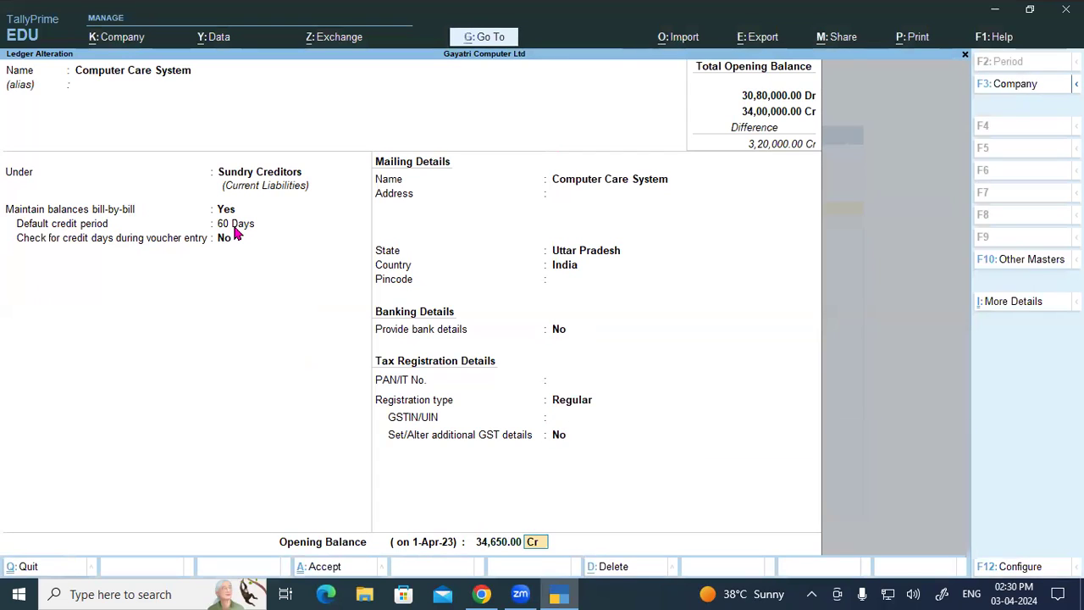
{"action": "key", "text": "Return"}
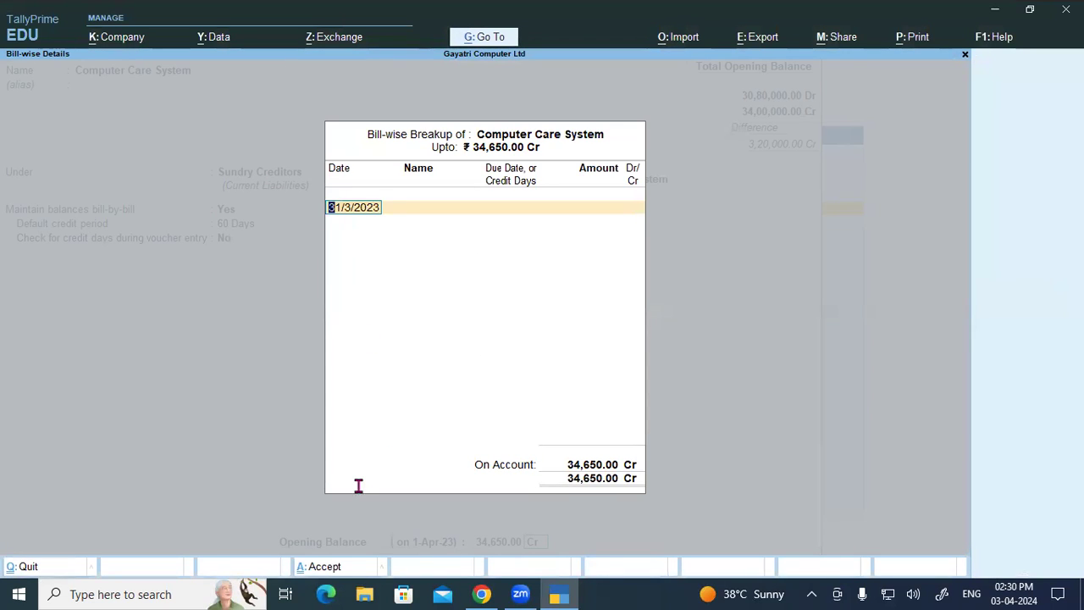
{"action": "key", "text": "alt+Tab"}
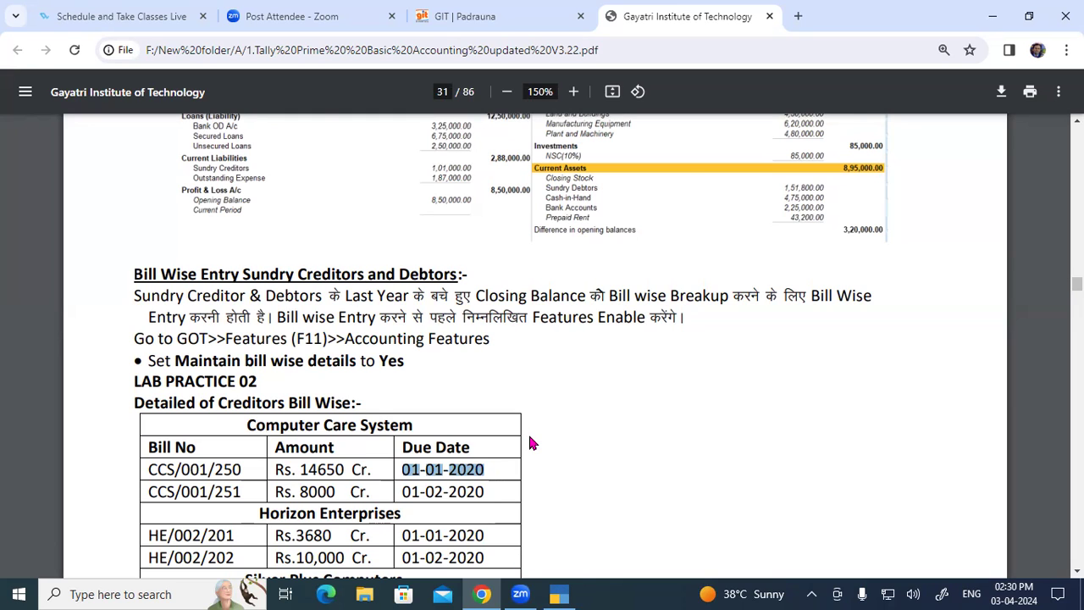
{"action": "key", "text": "alt+Tab"}
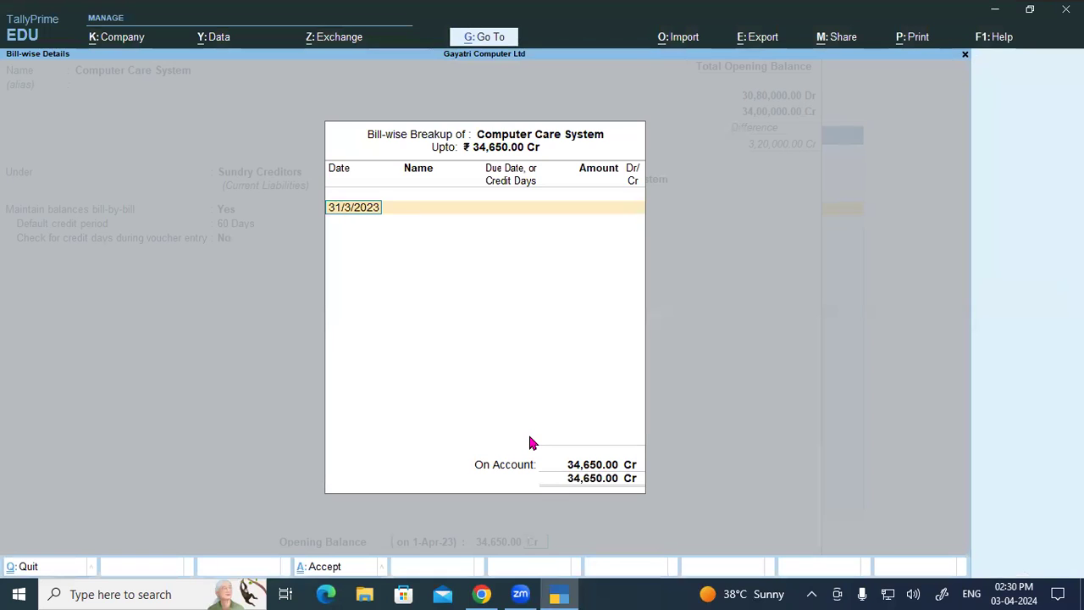
Step: Try 01-01-2020 and 01-01-2024 as the date of the first bill
{"action": "type", "text": "01-01-2020"}
{"action": "key", "text": "Return"}
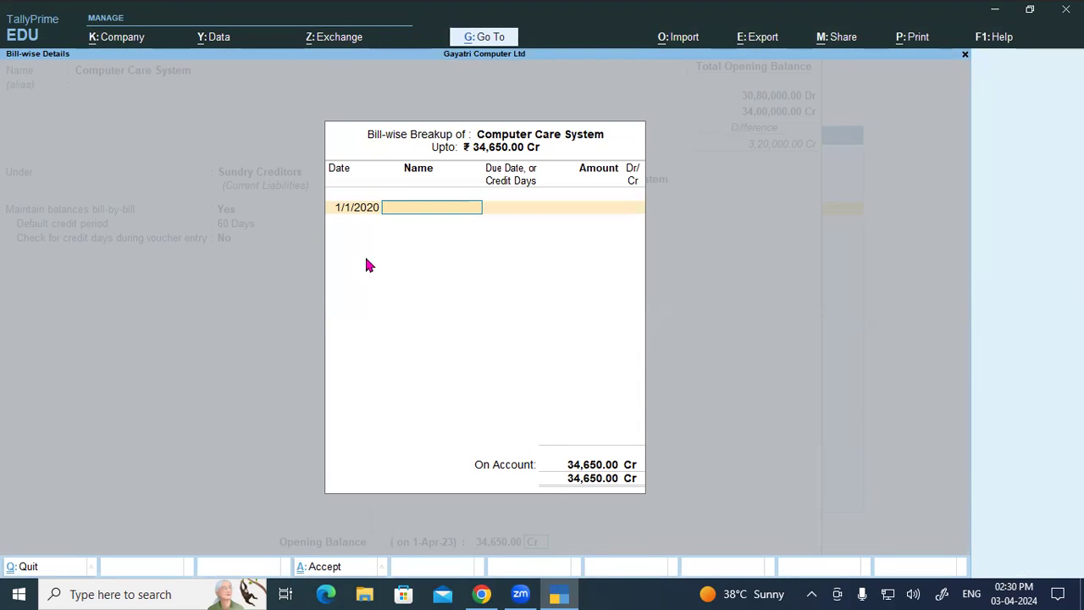
{"action": "key", "text": "BackSpace"}
{"action": "type", "text": "01-01-2024"}
{"action": "key", "text": "Return"}
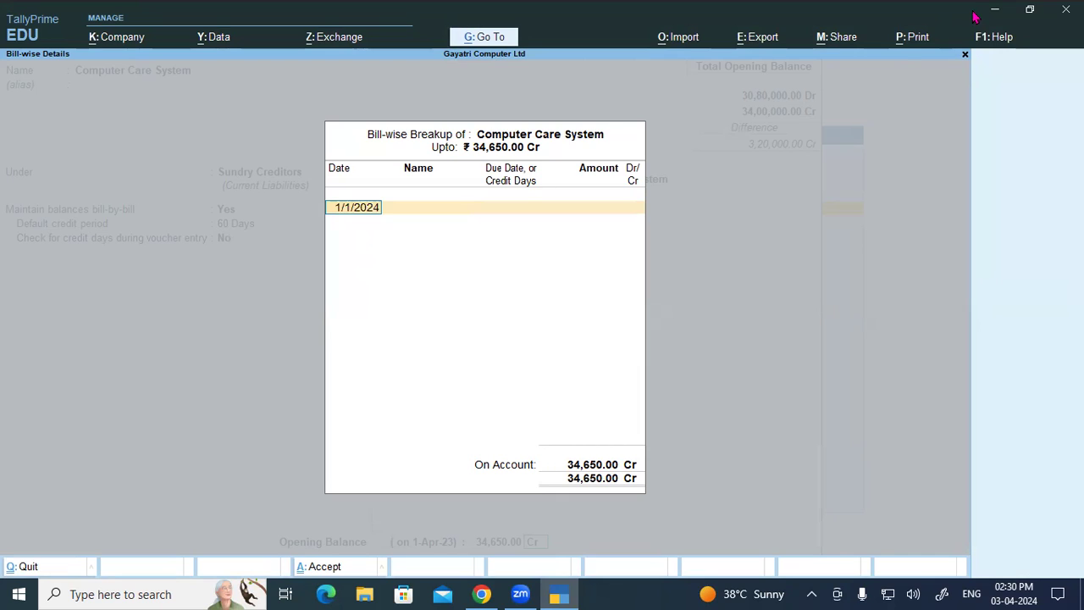
Step: Enter bill CCS/001/250 dated 1-Jan-2023 for 14,650 Cr, taking the bill number from the creditor table in the PDF
{"action": "type", "text": "01-01"}
{"action": "key", "text": "Return"}
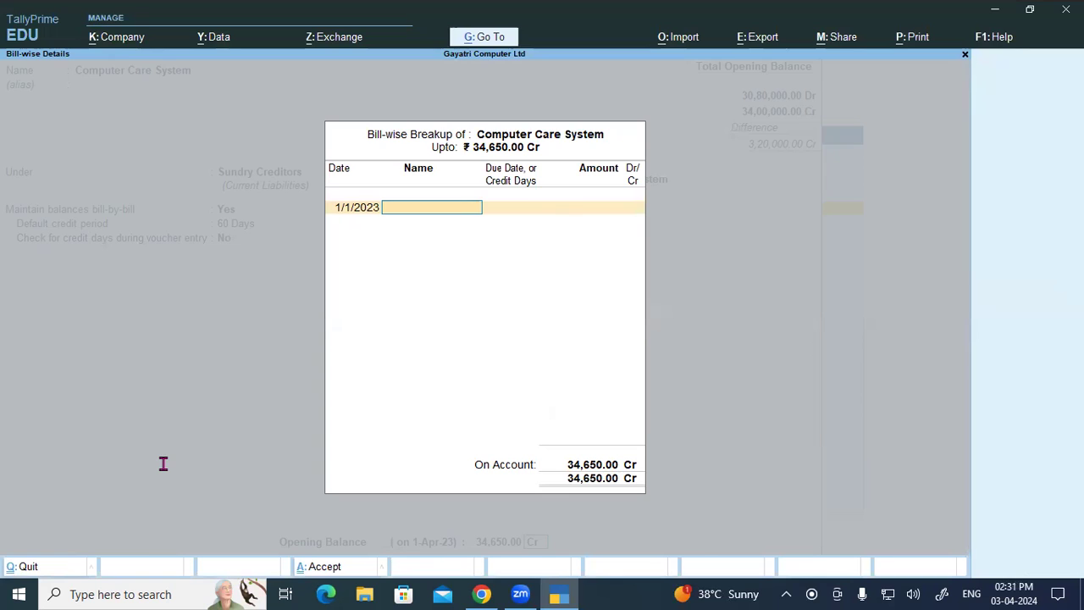
{"action": "key", "text": "alt+Tab"}
{"action": "left_click_drag", "start_coordinate": [148, 470], "coordinate": [255, 470]}
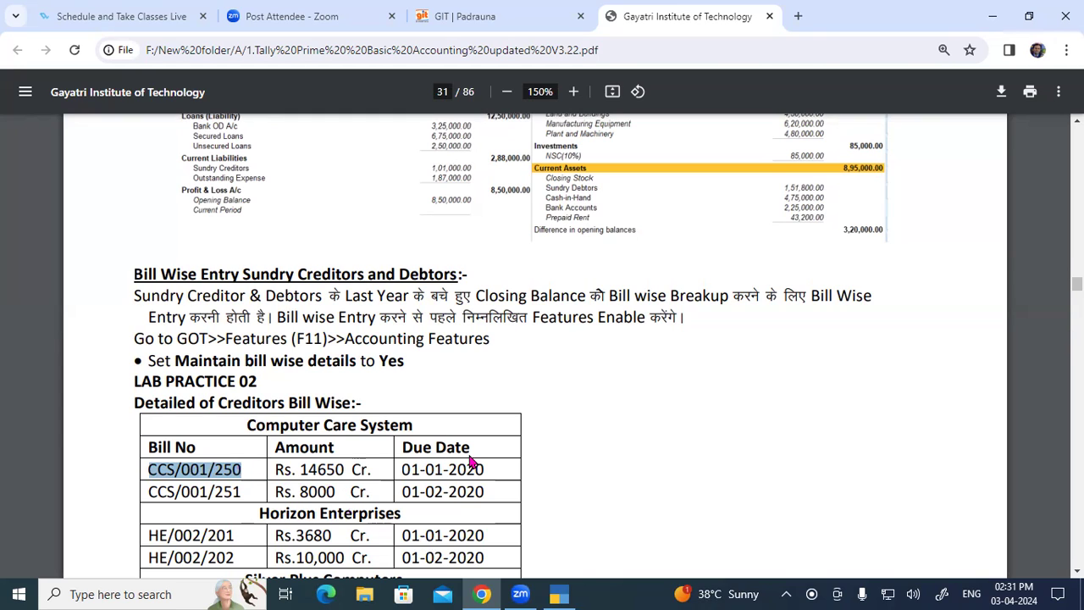
{"action": "key", "text": "alt+Tab"}
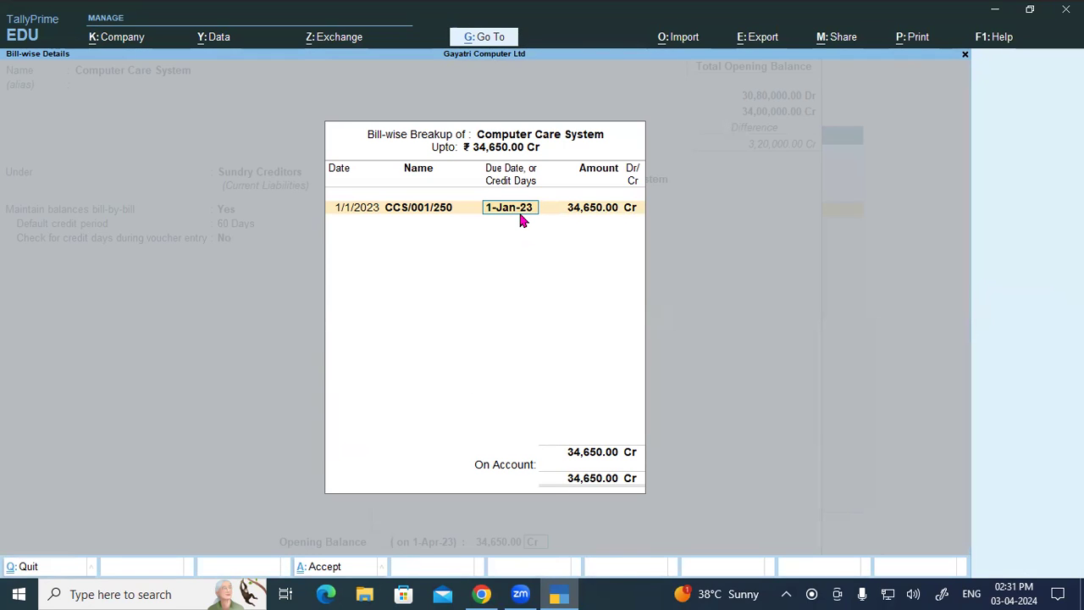
{"action": "key", "text": "Return"}
{"action": "type", "text": "14650"}
{"action": "key", "text": "Return"}
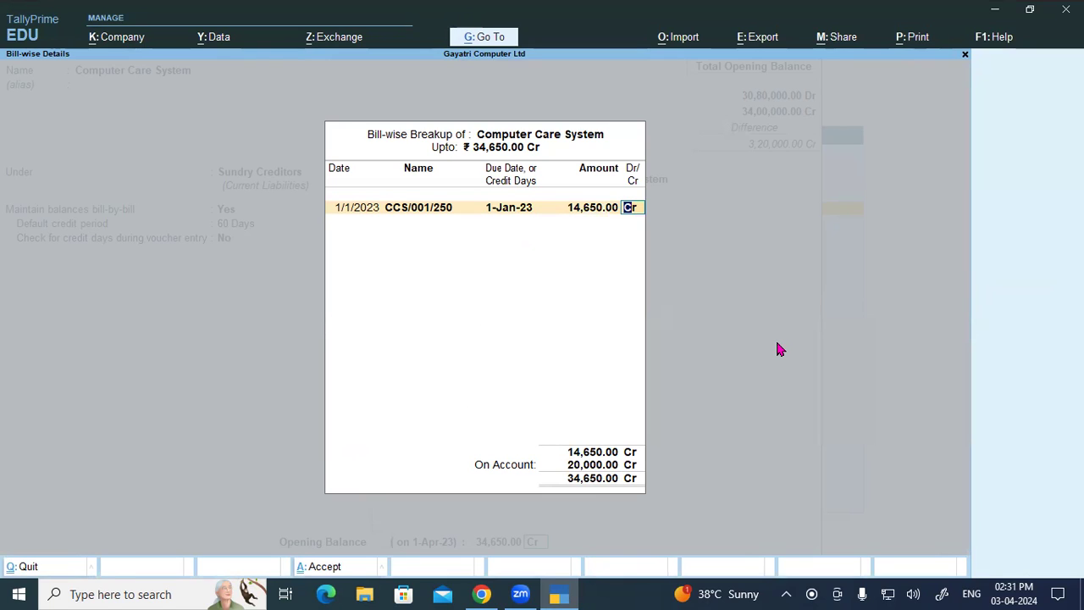
{"action": "key", "text": "Return"}
Step: Start a second bill dated 1-Feb-2023 under the name CCS/001/252
{"action": "type", "text": "01-02"}
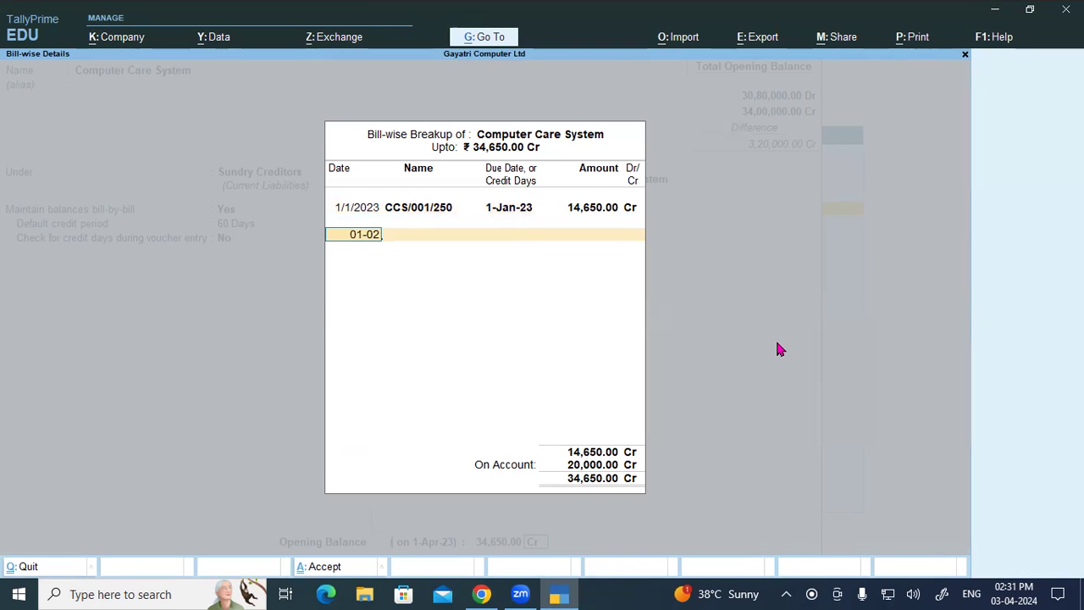
{"action": "key", "text": "Return"}
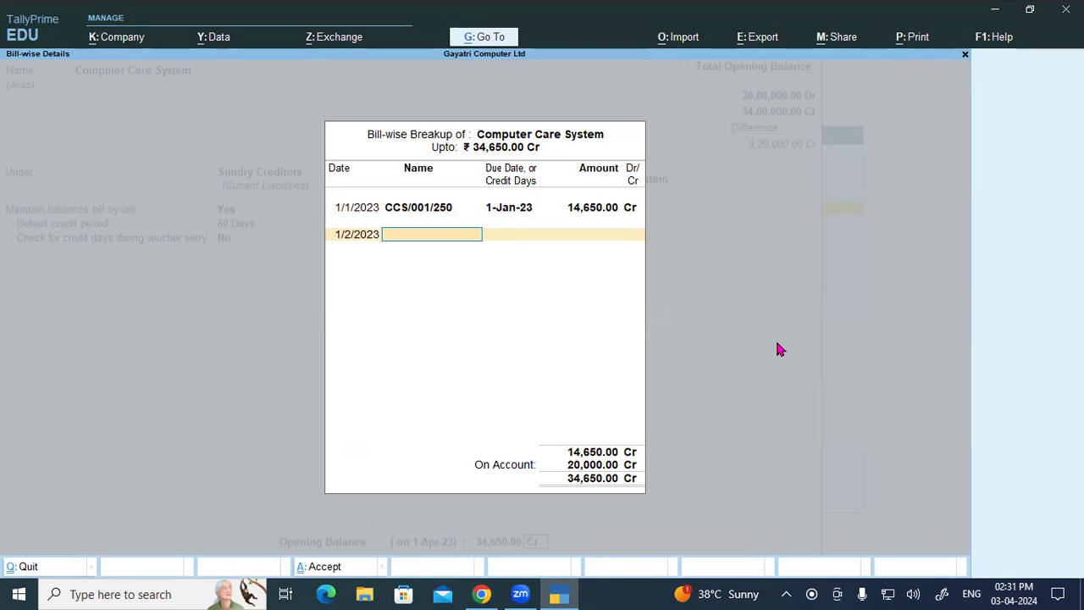
{"action": "key", "text": "ctrl+alt+v"}
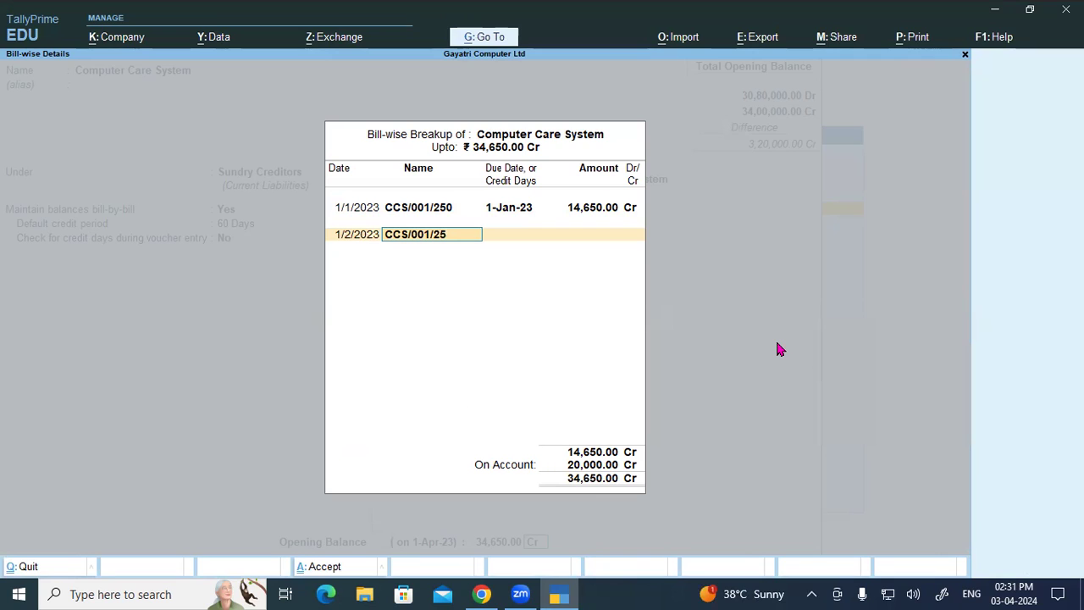
{"action": "type", "text": "2"}
{"action": "key", "text": "Return"}
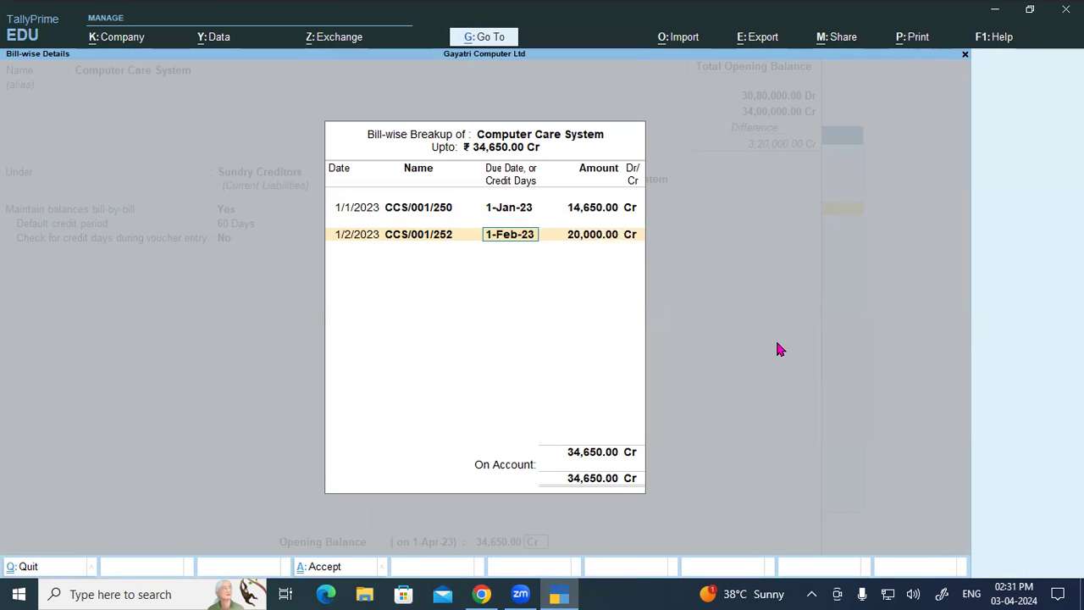
{"action": "key", "text": "Return"}
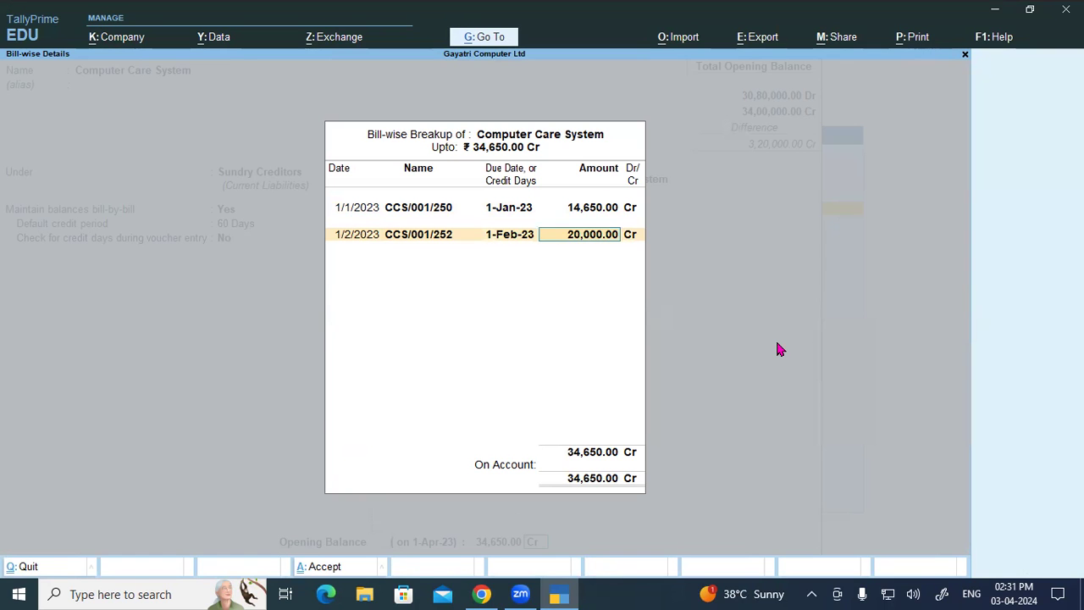
Step: Check the second Computer Care System bill in the PDF and correct its entry to CCS/001/251 with 8,000 Cr
{"action": "key", "text": "alt+Tab"}
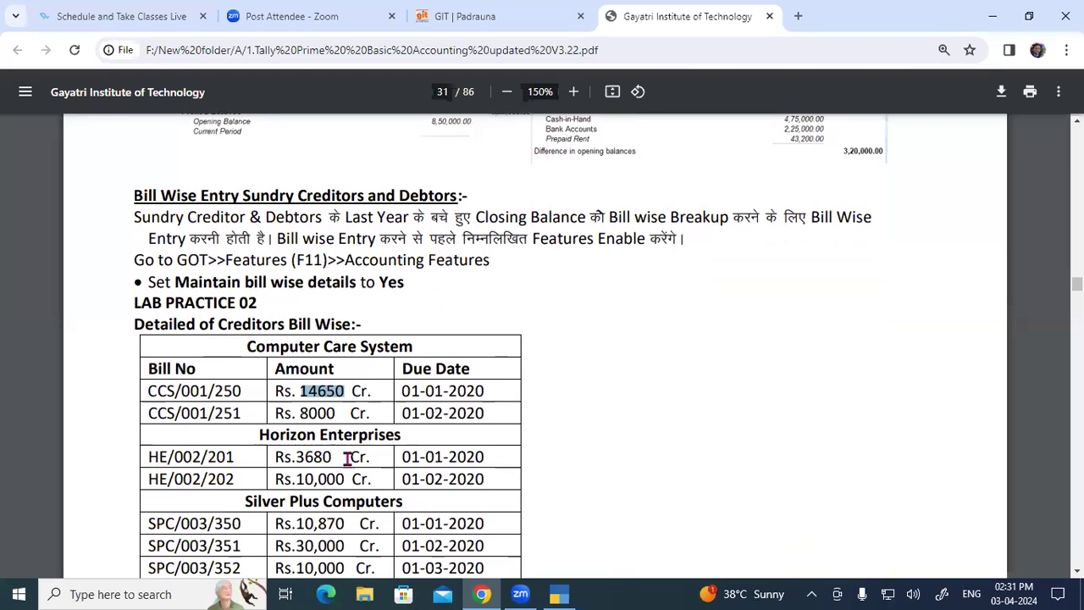
{"action": "left_click_drag", "start_coordinate": [265, 421], "coordinate": [429, 402]}
{"action": "left_click", "coordinate": [349, 419]}
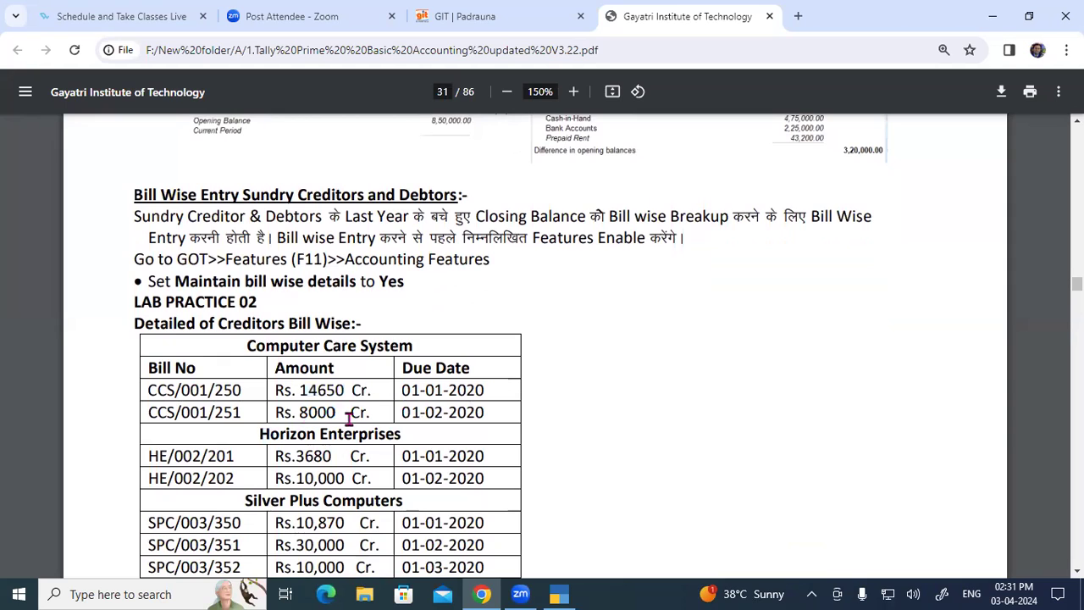
{"action": "left_click_drag", "start_coordinate": [216, 413], "coordinate": [335, 414]}
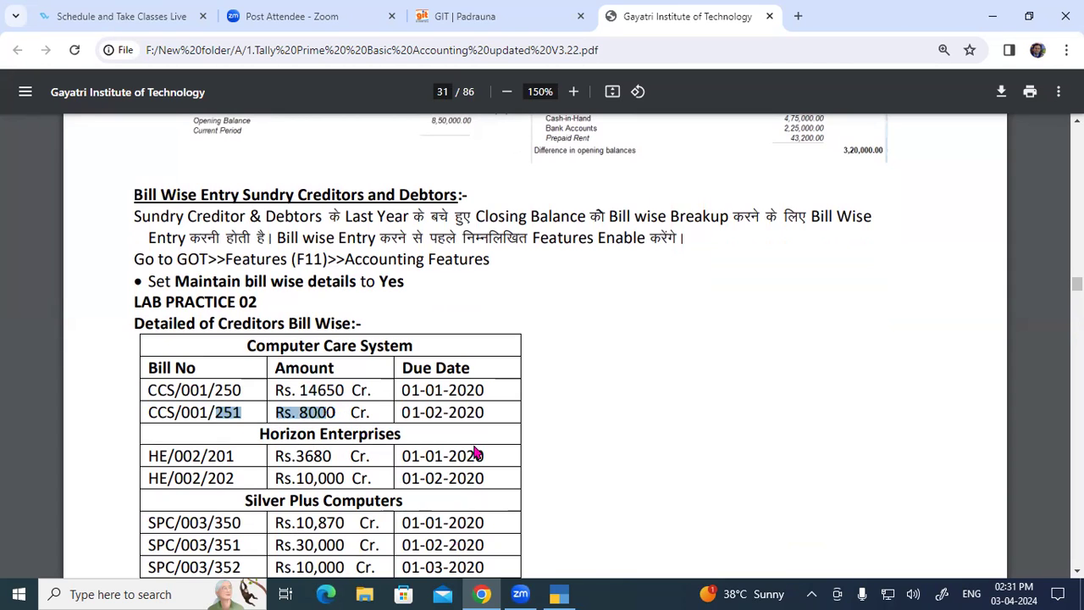
{"action": "key", "text": "alt+Tab"}
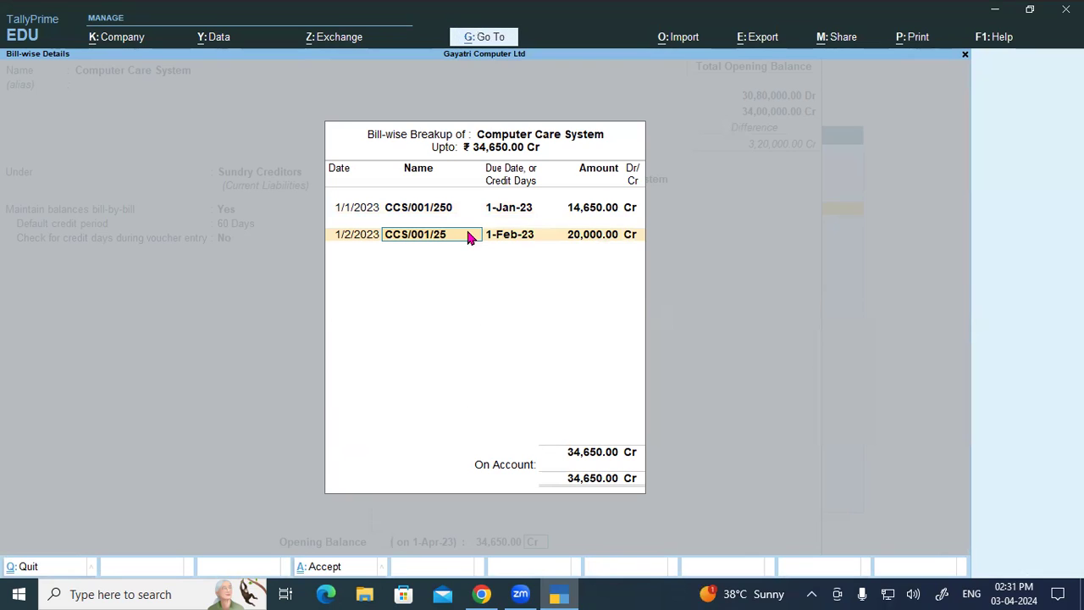
{"action": "key", "text": "Return"}
{"action": "key", "text": "Return"}
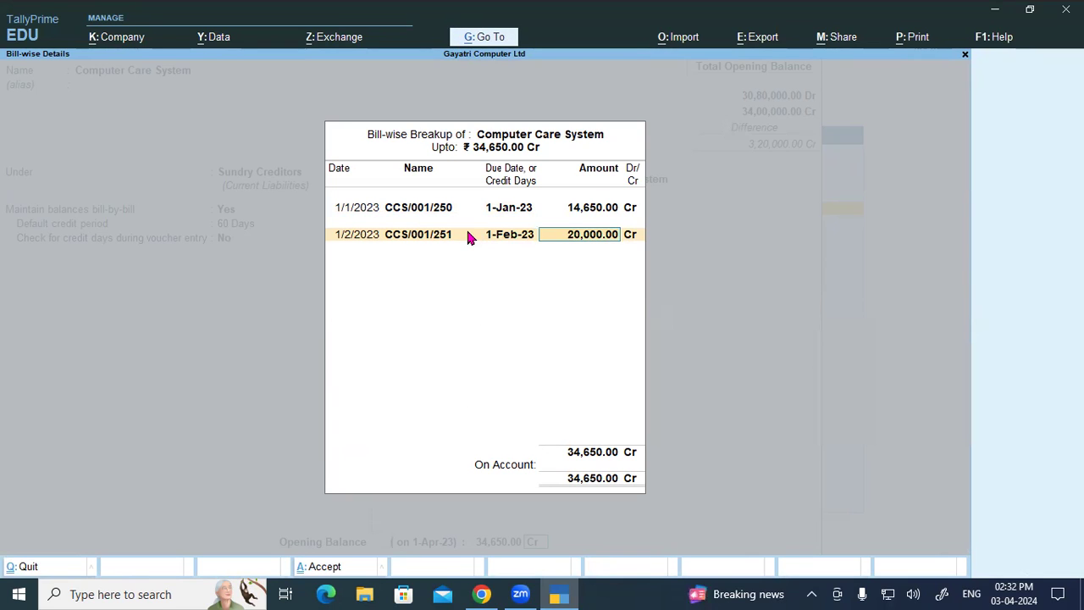
{"action": "type", "text": "8000"}
{"action": "key", "text": "Return"}
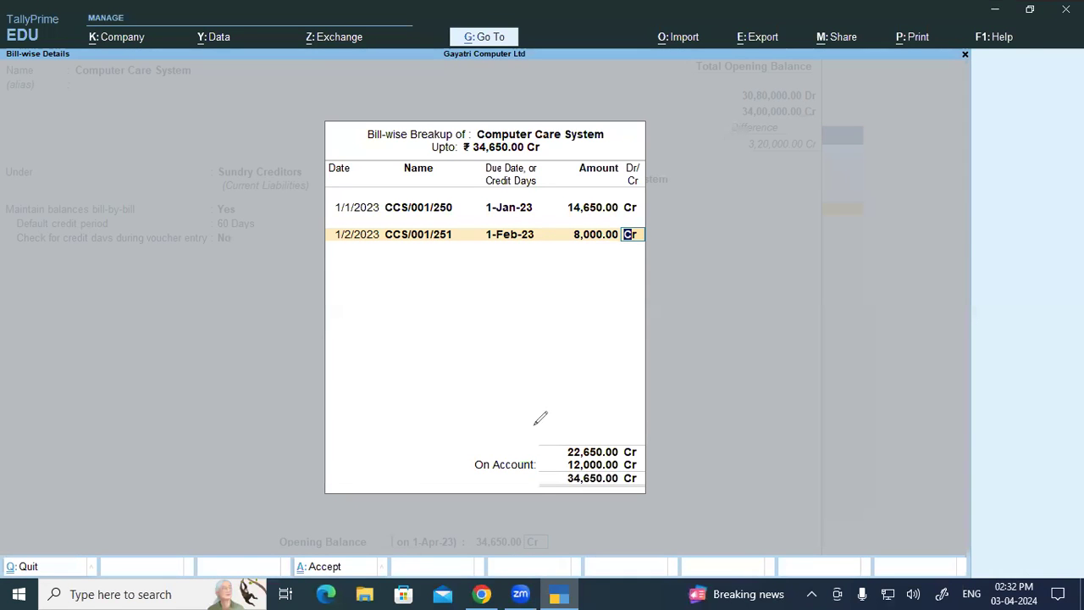
Step: Try to add a third bill CCS/001/252 dated 1-Mar-2023 for 12,000 Cr
{"action": "key", "text": "alt+Tab"}
{"action": "mouse_move", "coordinate": [541, 405]}
{"action": "left_mouse_down"}
{"action": "mouse_move", "coordinate": [543, 422]}
{"action": "mouse_move", "coordinate": [559, 410]}
{"action": "mouse_move", "coordinate": [552, 417]}
{"action": "left_mouse_up"}
{"action": "mouse_move", "coordinate": [566, 401]}
{"action": "left_mouse_down"}
{"action": "mouse_move", "coordinate": [596, 409]}
{"action": "mouse_move", "coordinate": [598, 385]}
{"action": "mouse_move", "coordinate": [611, 388]}
{"action": "mouse_move", "coordinate": [602, 406]}
{"action": "mouse_move", "coordinate": [710, 327]}
{"action": "mouse_move", "coordinate": [719, 345]}
{"action": "mouse_move", "coordinate": [768, 296]}
{"action": "mouse_move", "coordinate": [823, 283]}
{"action": "mouse_move", "coordinate": [829, 259]}
{"action": "mouse_move", "coordinate": [849, 247]}
{"action": "left_mouse_up"}
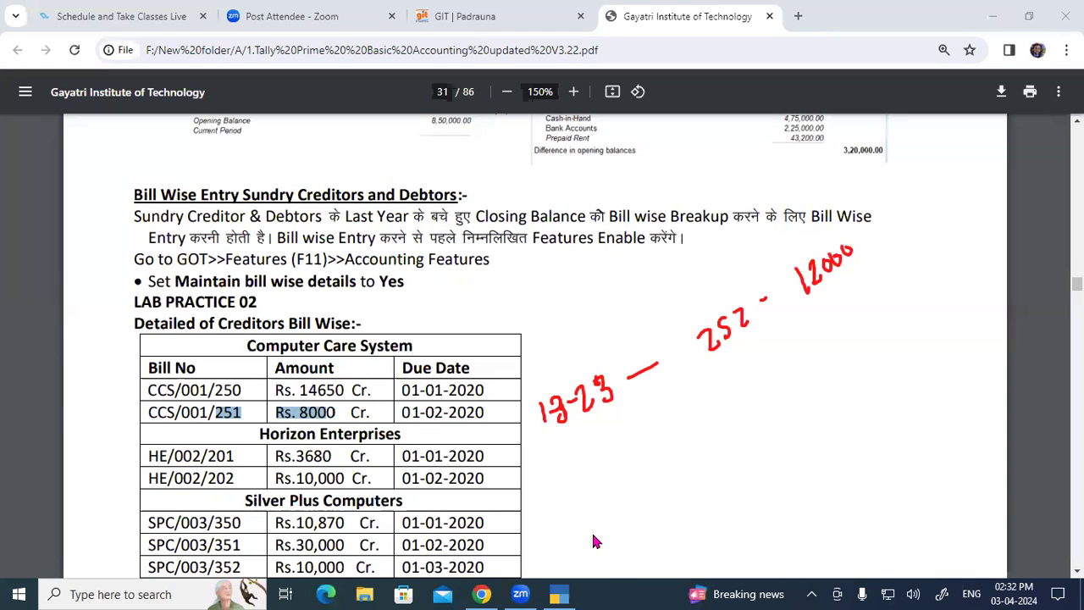
{"action": "key", "text": "alt+Tab"}
{"action": "type", "text": "01-0"}
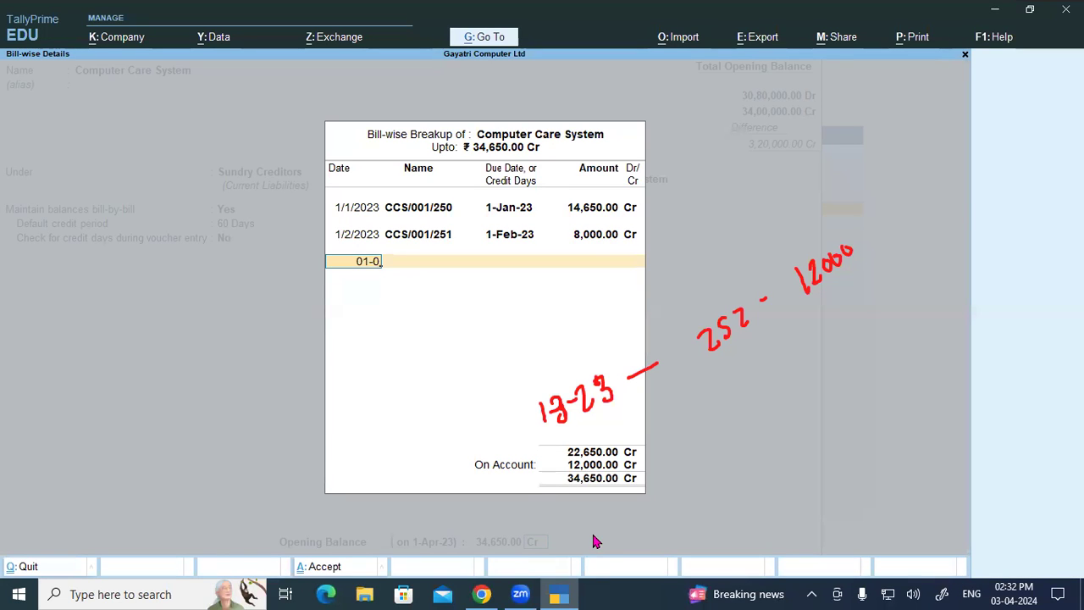
{"action": "type", "text": "3"}
{"action": "key", "text": "Return"}
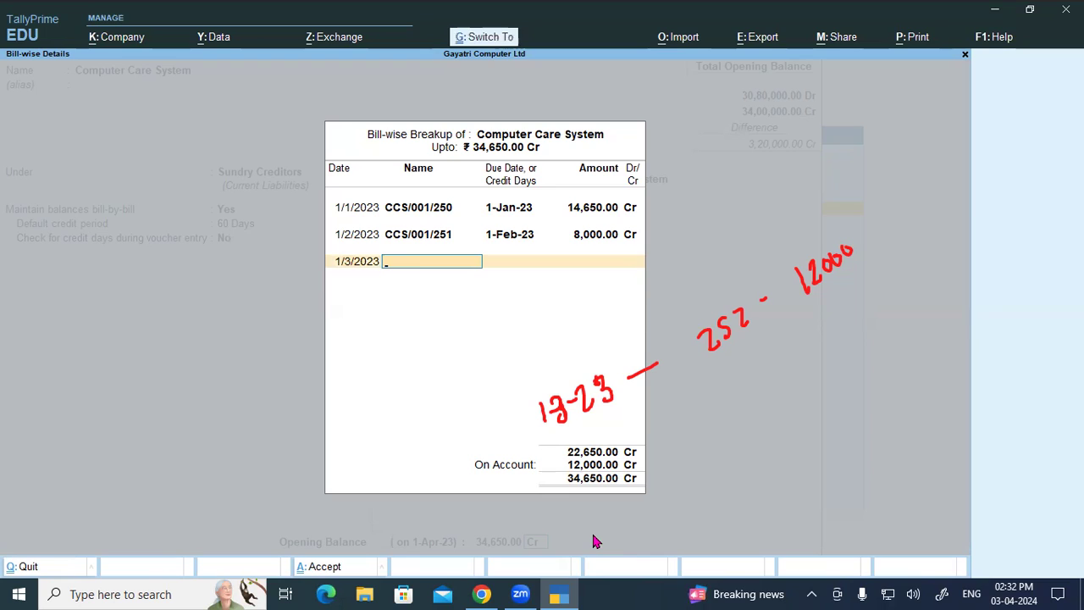
{"action": "type", "text": "CCS/001/251"}
{"action": "key", "text": "BackSpace"}
{"action": "type", "text": "2"}
{"action": "key", "text": "Return"}
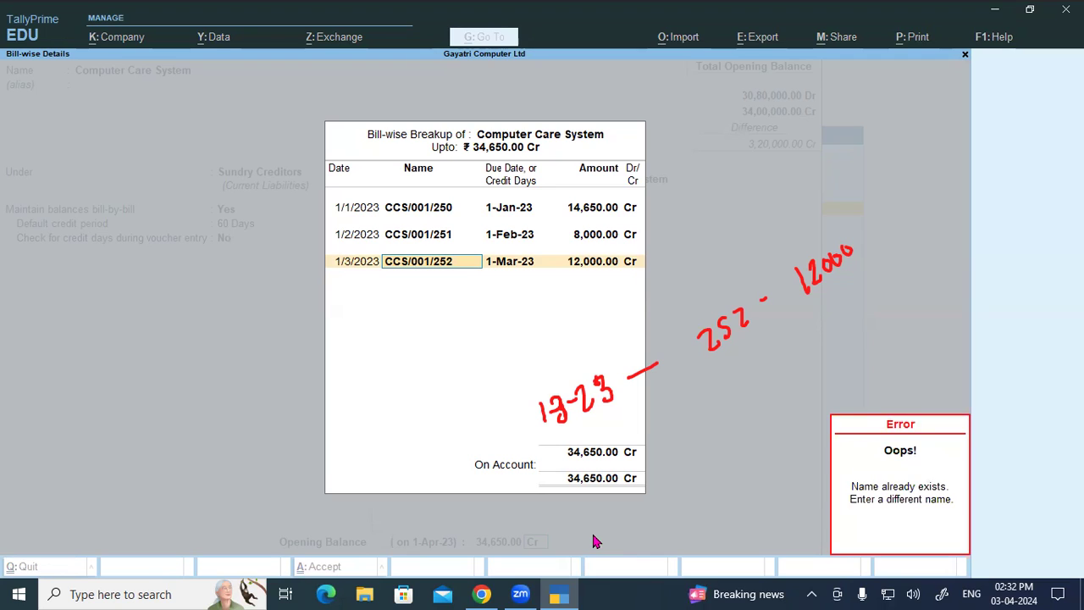
Step: Re-enter the second bill's name as CCS/001/251 and retry CCS/001/252 as the third bill's name
{"action": "key", "text": "Up"}
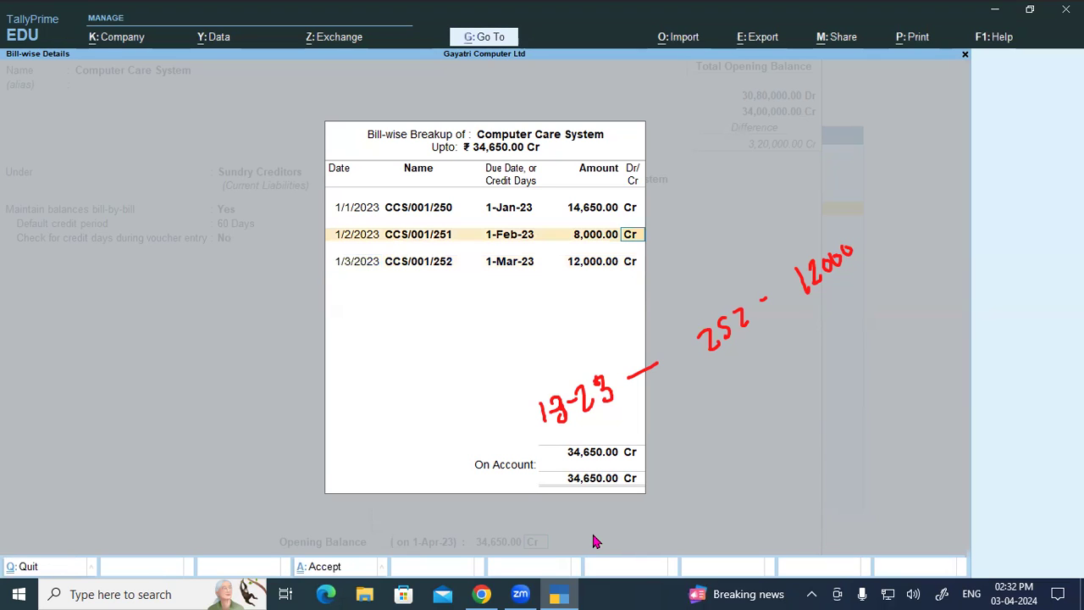
{"action": "key", "text": "ctrl"}
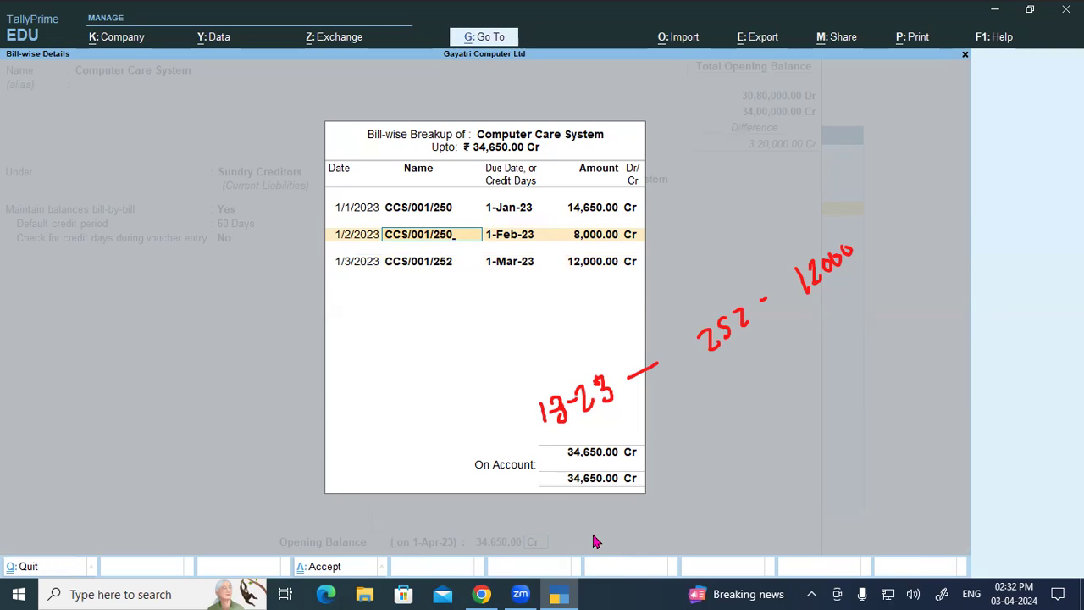
{"action": "key", "text": "BackSpace"}
{"action": "type", "text": "1"}
{"action": "key", "text": "Return"}
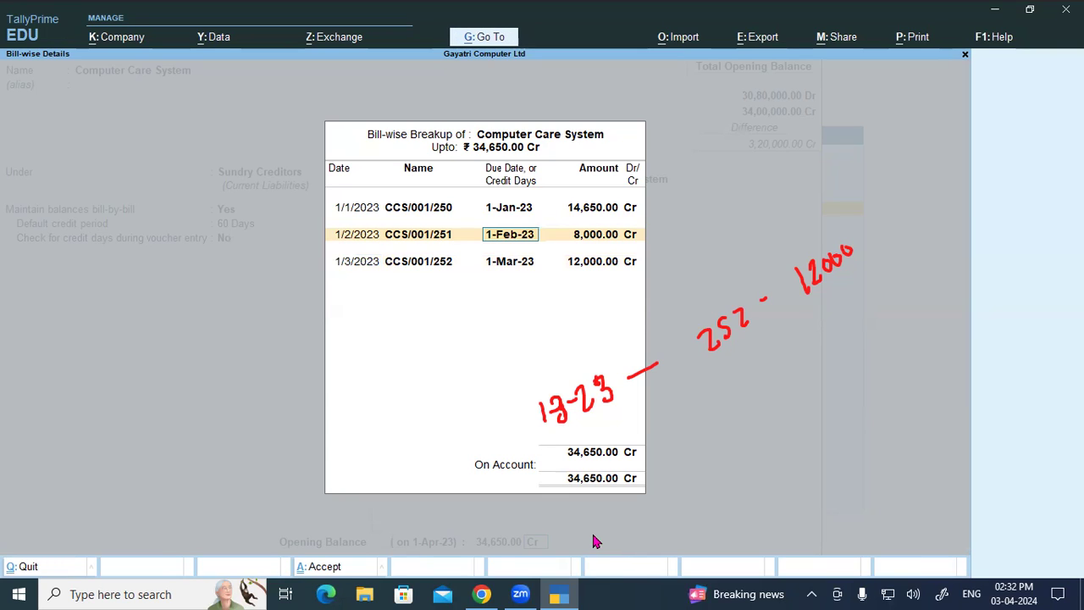
{"action": "key", "text": "Return"}
{"action": "key", "text": "Return"}
{"action": "key", "text": "Return"}
{"action": "key", "text": "Return"}
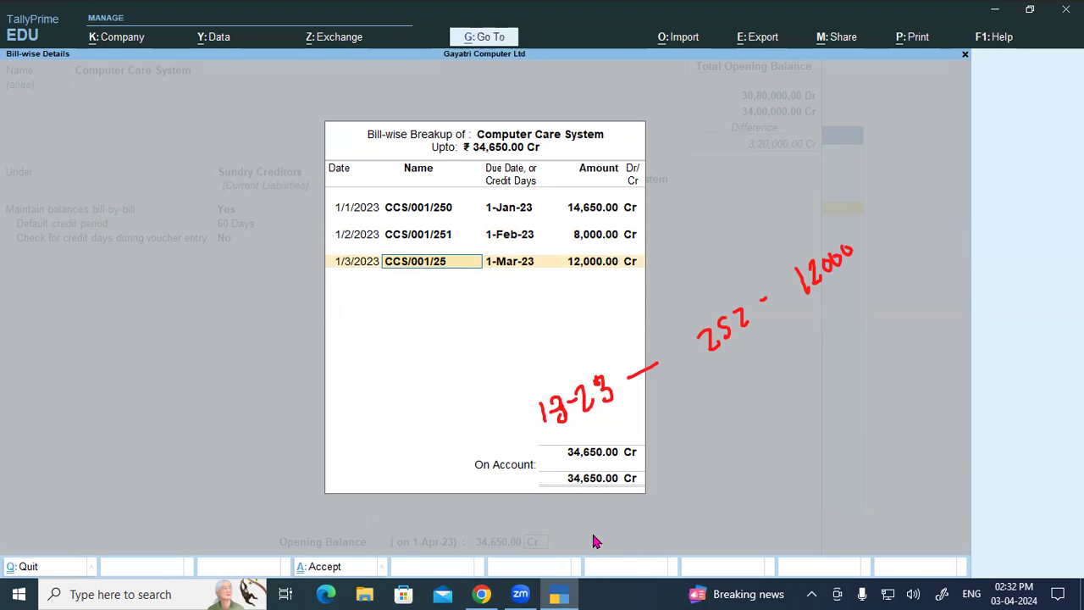
{"action": "key", "text": "Return"}
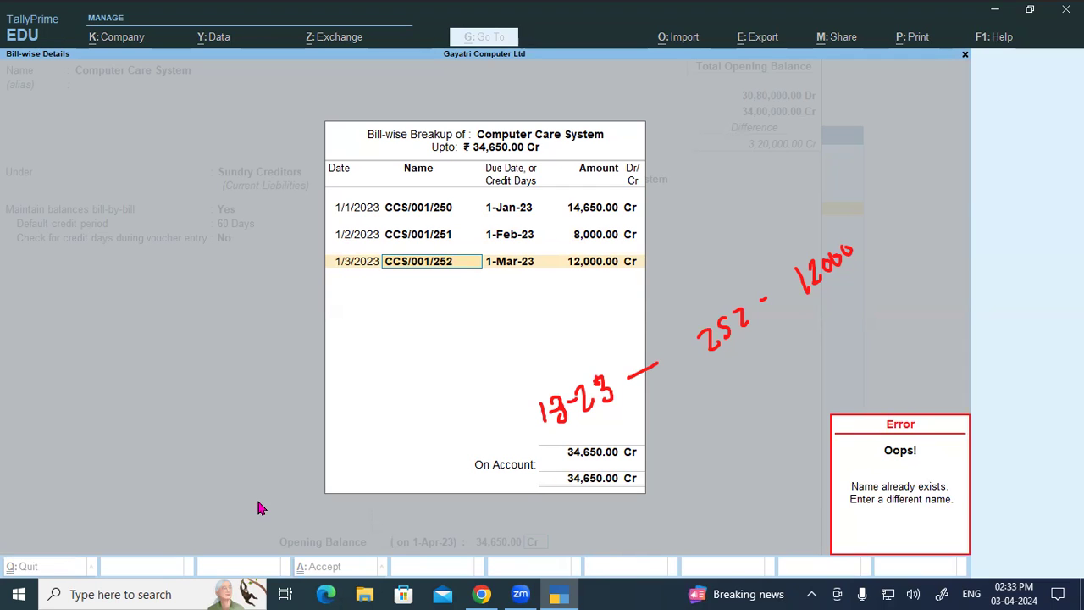
Step: Discard the bill-wise entries and quit the ledger alteration without saving
{"action": "key", "text": "Escape"}
{"action": "key", "text": "Escape"}
{"action": "key", "text": "Escape"}
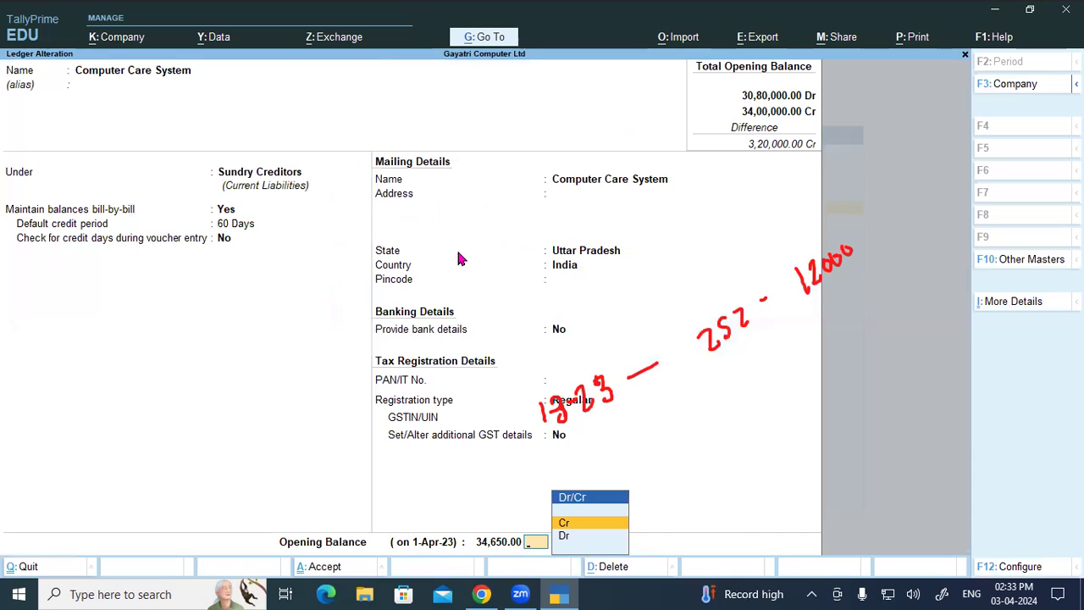
{"action": "key", "text": "Escape"}
{"action": "key", "text": "Return"}
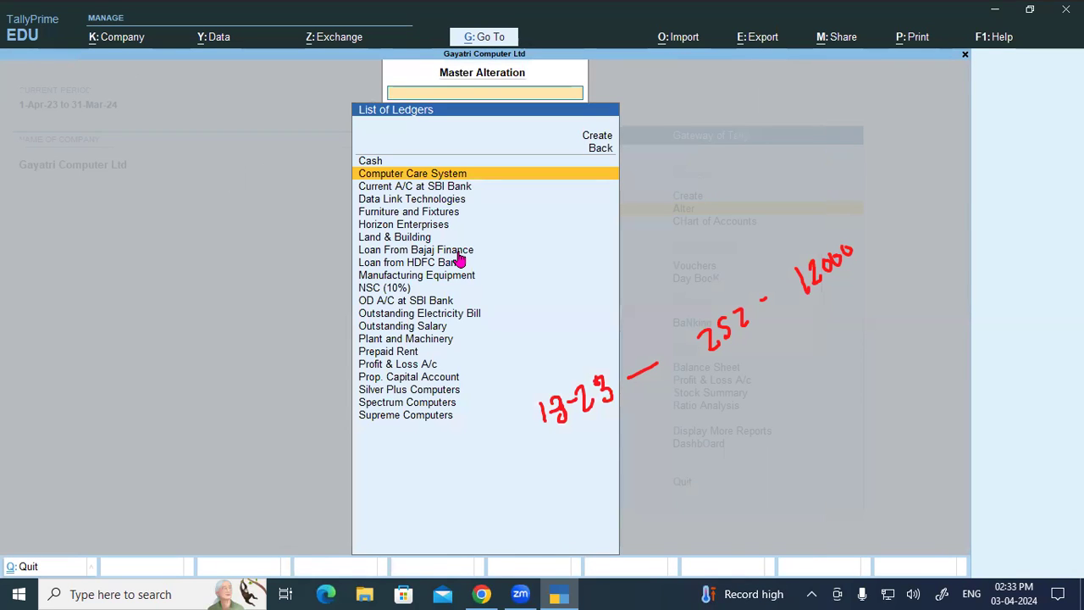
Step: Open the Computer Care System ledger for alteration and set its default credit period to 60 days
{"action": "key", "text": "Return"}
{"action": "key", "text": "Return"}
{"action": "key", "text": "Return"}
{"action": "key", "text": "Return"}
{"action": "key", "text": "Return"}
{"action": "type", "text": "60"}
{"action": "key", "text": "Return"}
Step: Keep the remaining ledger details and the Cr opening balance, and open its bill-wise breakup
{"action": "key", "text": "Return"}
{"action": "key", "text": "Return"}
{"action": "key", "text": "Return"}
{"action": "key", "text": "Return"}
{"action": "key", "text": "Return"}
{"action": "key", "text": "Return"}
{"action": "key", "text": "Return"}
{"action": "key", "text": "Return"}
{"action": "key", "text": "Return"}
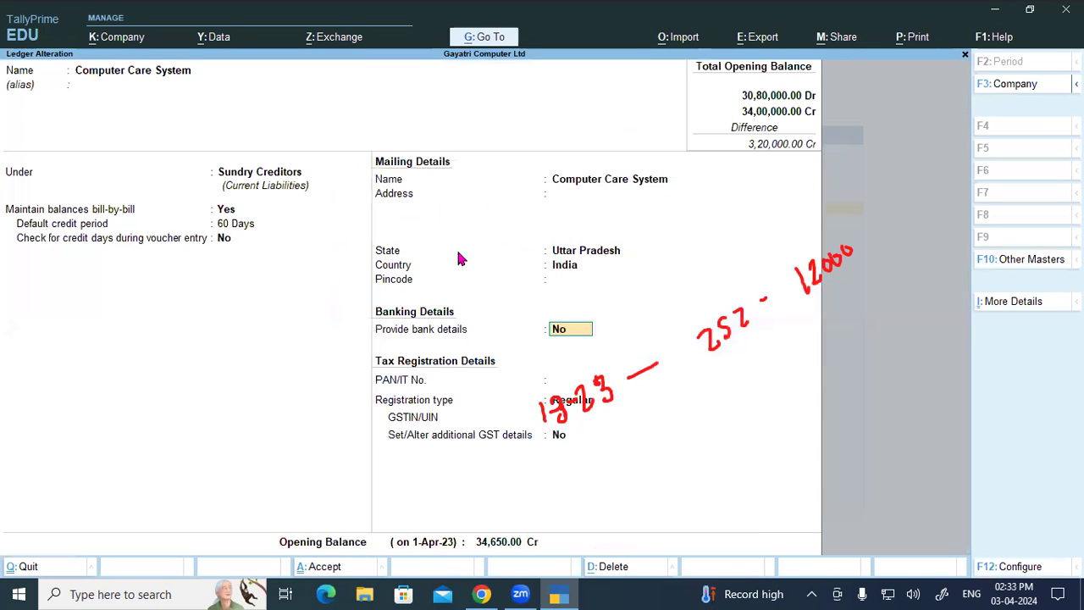
{"action": "key", "text": "Return"}
{"action": "key", "text": "Return"}
{"action": "key", "text": "Return"}
{"action": "key", "text": "Return"}
Step: Enter the first bill CCS/001/250 dated 1-Jan-2023 for 14,650 Cr
{"action": "type", "text": "01-01"}
{"action": "key", "text": "Return"}
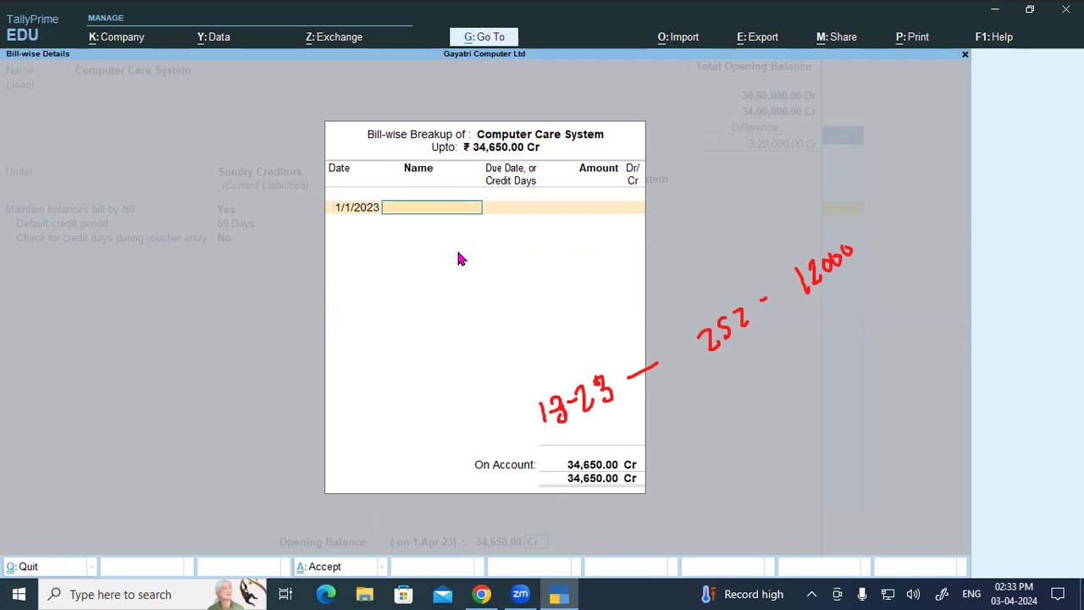
{"action": "type", "text": "CCS/001/250"}
{"action": "key", "text": "Return"}
{"action": "key", "text": "Return"}
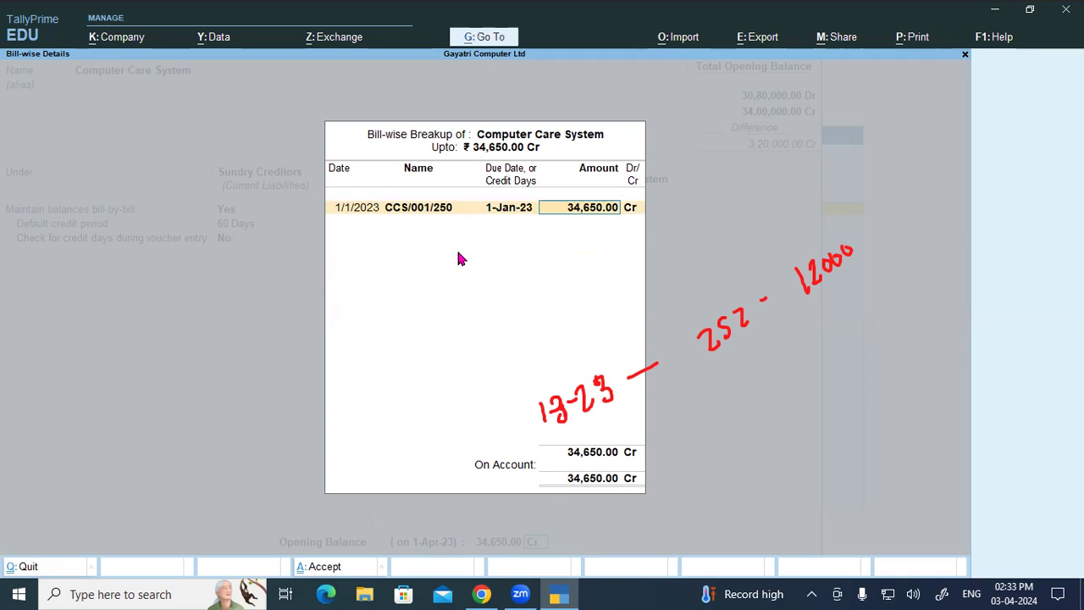
{"action": "type", "text": "14650"}
{"action": "key", "text": "Return"}
{"action": "key", "text": "Return"}
Step: Add the second bill CCS/001/251 dated 1-Feb-2023 for 8,000 Cr
{"action": "type", "text": "01-02"}
{"action": "key", "text": "Return"}
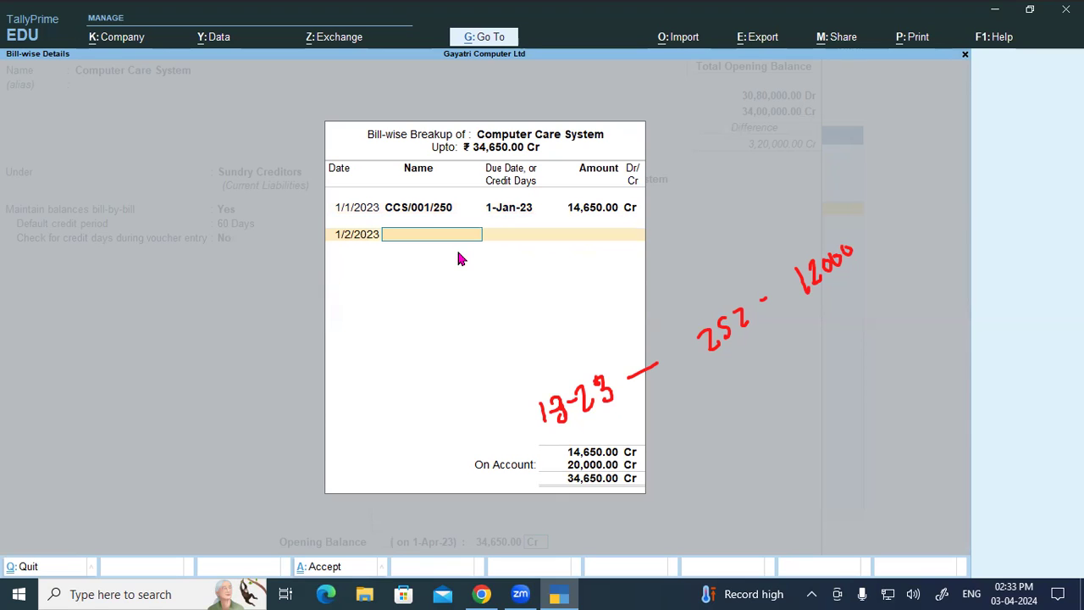
{"action": "type", "text": "CCS/001/251"}
{"action": "key", "text": "Return"}
{"action": "key", "text": "Return"}
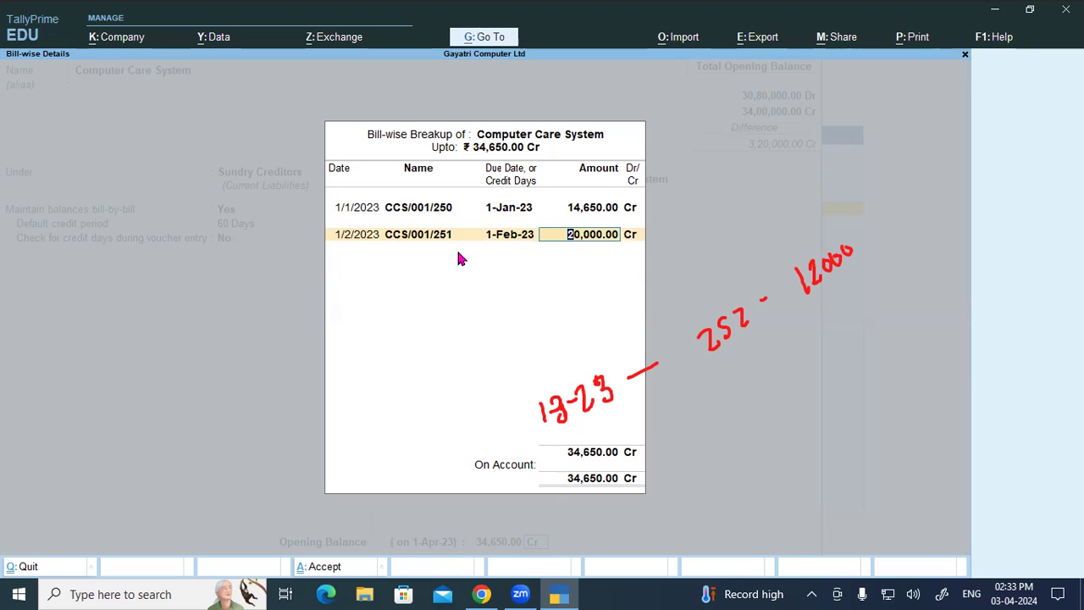
{"action": "type", "text": "8000"}
{"action": "key", "text": "Return"}
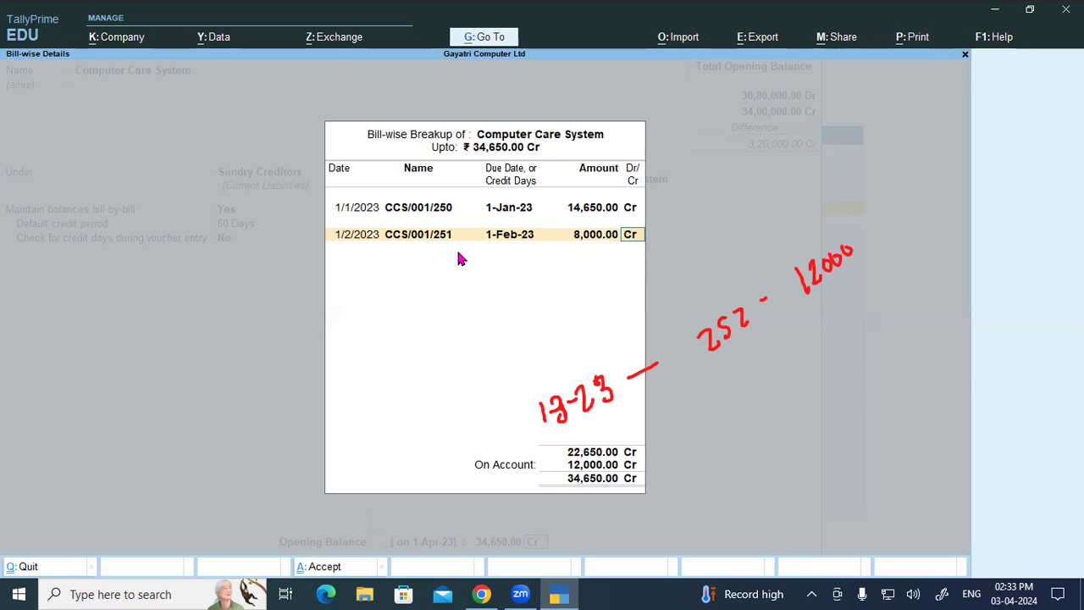
{"action": "key", "text": "Return"}
Step: Add the third bill CCS/001/252 dated 1-Mar-2023 for the remaining 12,000 Cr
{"action": "type", "text": "02-"}
{"action": "key", "text": "BackSpace"}
{"action": "key", "text": "BackSpace"}
{"action": "key", "text": "BackSpace"}
{"action": "type", "text": "00"}
{"action": "key", "text": "BackSpace"}
{"action": "type", "text": "1-03"}
{"action": "key", "text": "Return"}
{"action": "key", "text": "ctrl+r"}
{"action": "key", "text": "BackSpace"}
{"action": "type", "text": "2"}
{"action": "key", "text": "Return"}
{"action": "key", "text": "Return"}
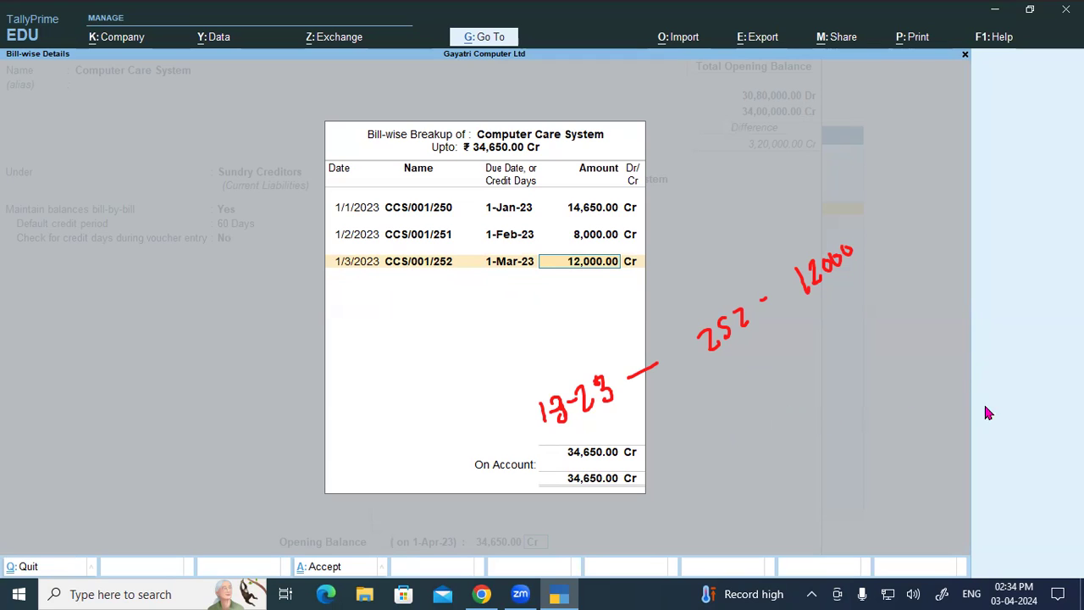
Step: Accept the three-bill breakup and save the Computer Care System ledger
{"action": "left_click", "coordinate": [585, 376]}
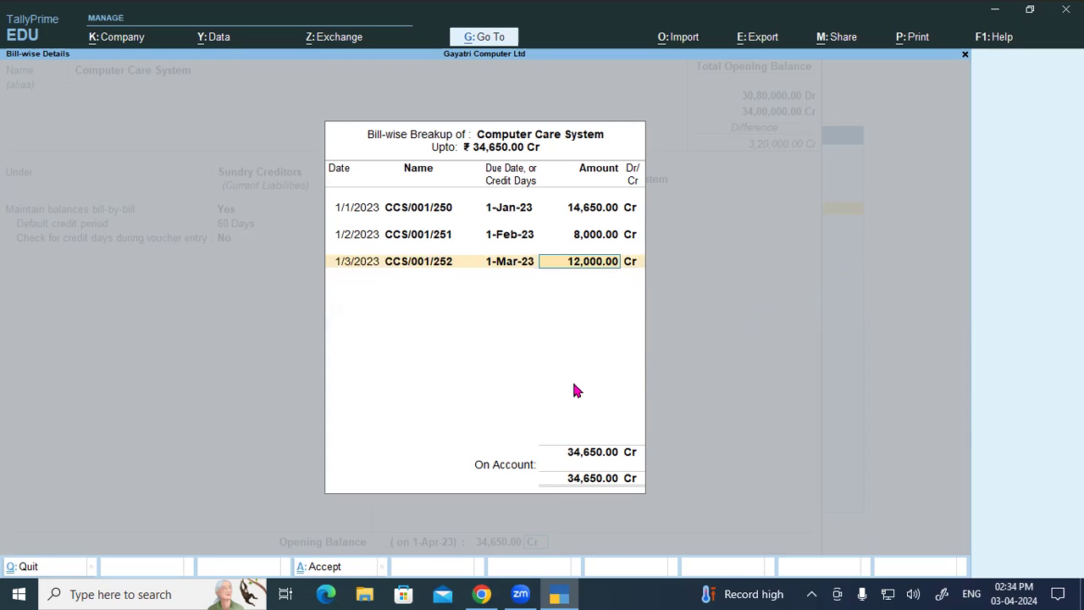
{"action": "key", "text": "ctrl"}
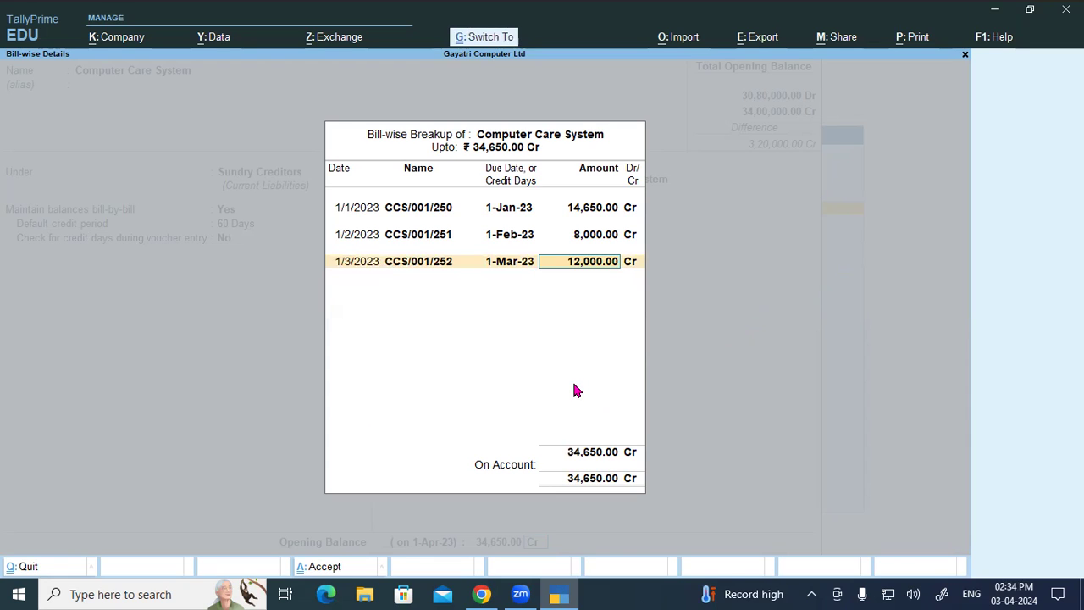
{"action": "key", "text": "ctrl+a"}
{"action": "key", "text": "ctrl+a"}
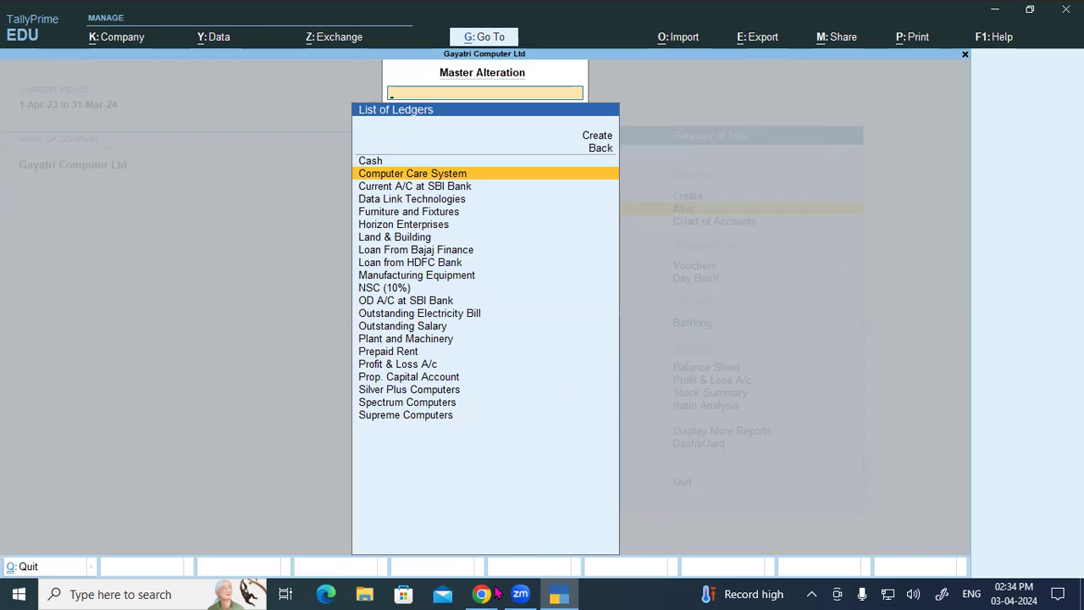
Step: Open the Horizon Enterprises ledger for alteration and set its default credit period to 30 days
{"action": "key", "text": "alt+Tab"}
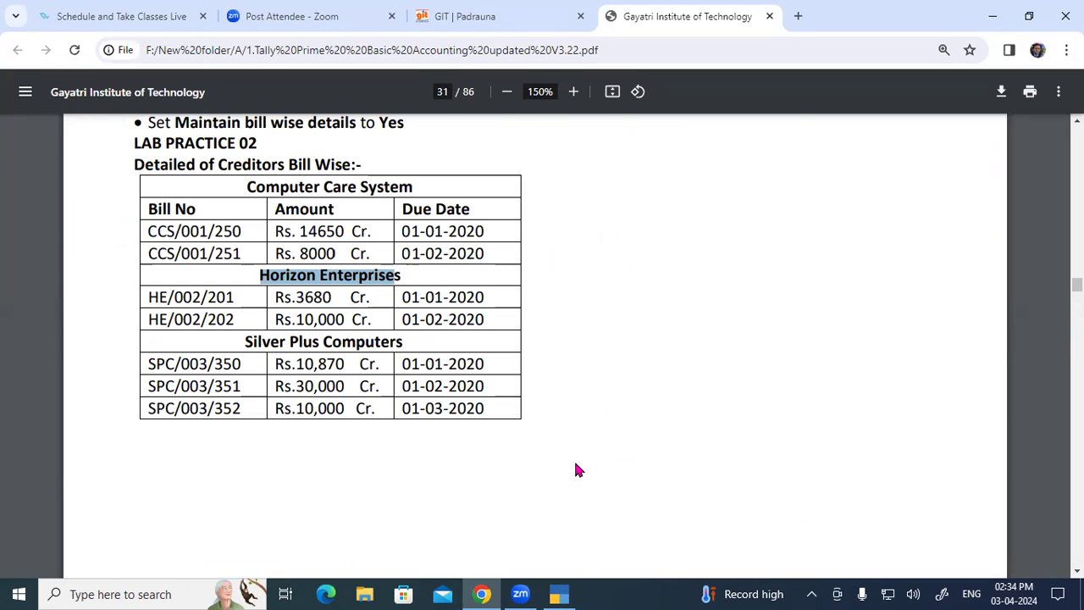
{"action": "key", "text": "alt+Tab"}
{"action": "key", "text": "Up"}
{"action": "key", "text": "Return"}
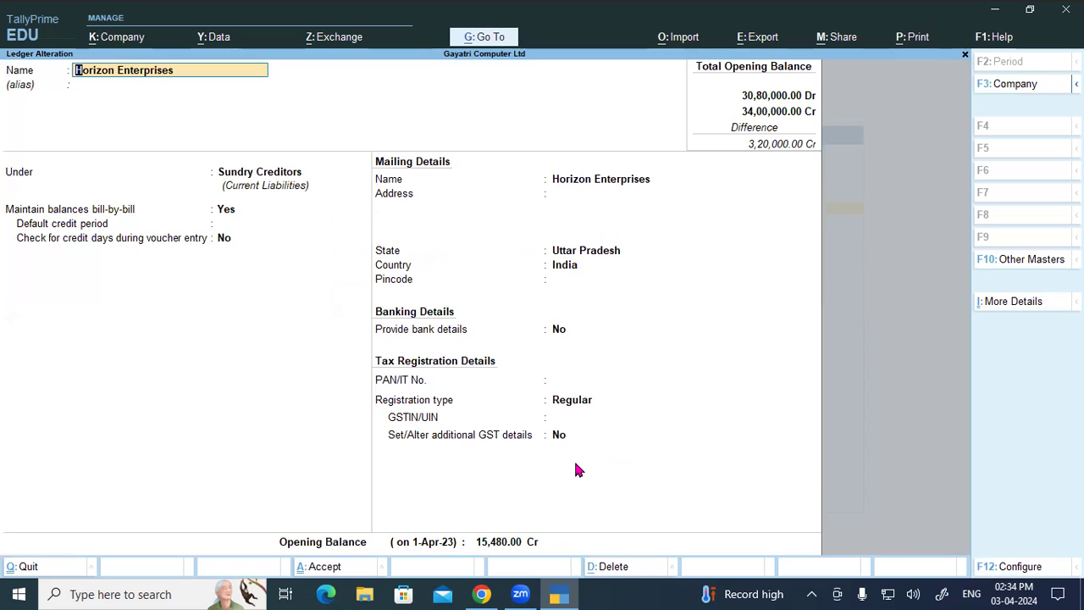
{"action": "key", "text": "Return"}
{"action": "key", "text": "Return"}
{"action": "key", "text": "Return"}
{"action": "key", "text": "Return"}
{"action": "type", "text": "30"}
{"action": "key", "text": "Return"}
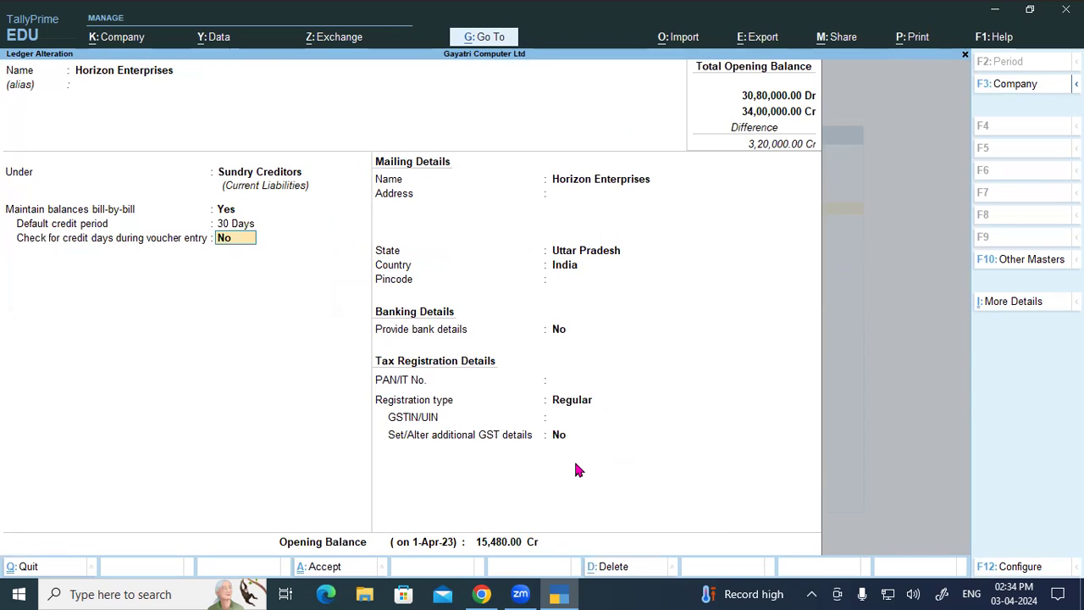
Step: Keep Horizon Enterprises' remaining details and Cr opening balance, and open its bill-wise breakup
{"action": "key", "text": "Return"}
{"action": "key", "text": "Return"}
{"action": "key", "text": "Return"}
{"action": "key", "text": "Return"}
{"action": "key", "text": "Return"}
{"action": "key", "text": "Return"}
{"action": "key", "text": "Return"}
{"action": "key", "text": "Return"}
{"action": "key", "text": "Return"}
{"action": "key", "text": "Return"}
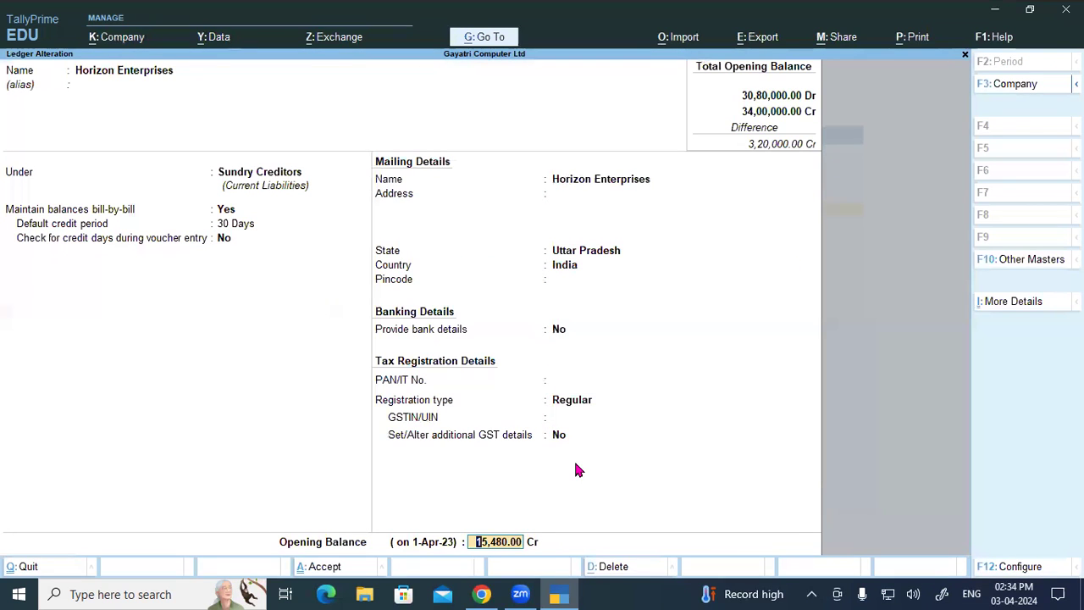
{"action": "key", "text": "Return"}
{"action": "key", "text": "Return"}
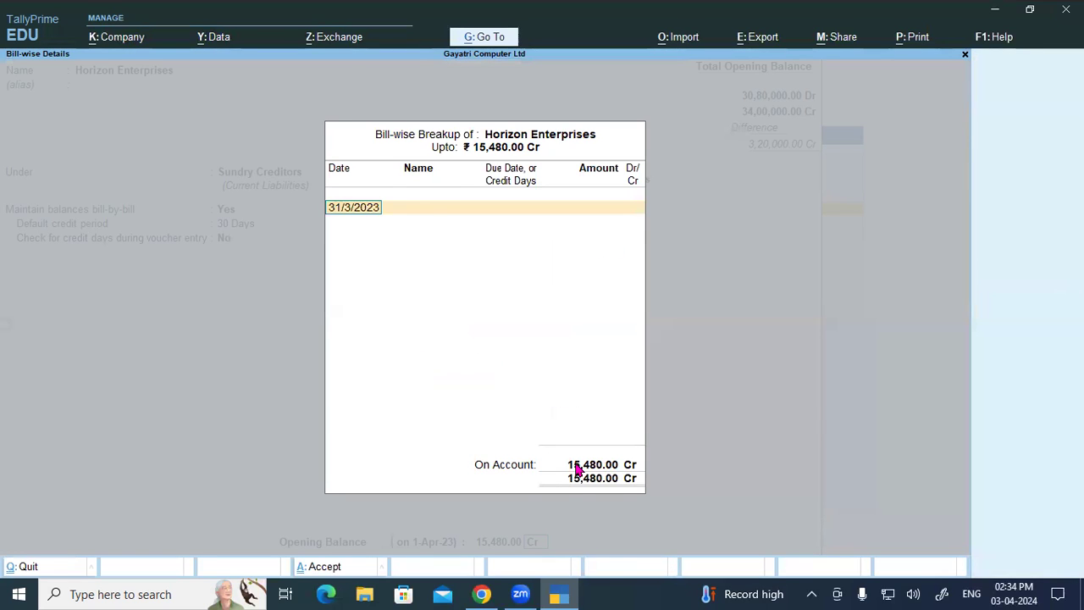
Step: Enter Horizon Enterprises' first bill dated 1-Jan-2023 with the bill number HE/002/201 copied from the PDF's creditor table
{"action": "key", "text": "alt+Tab"}
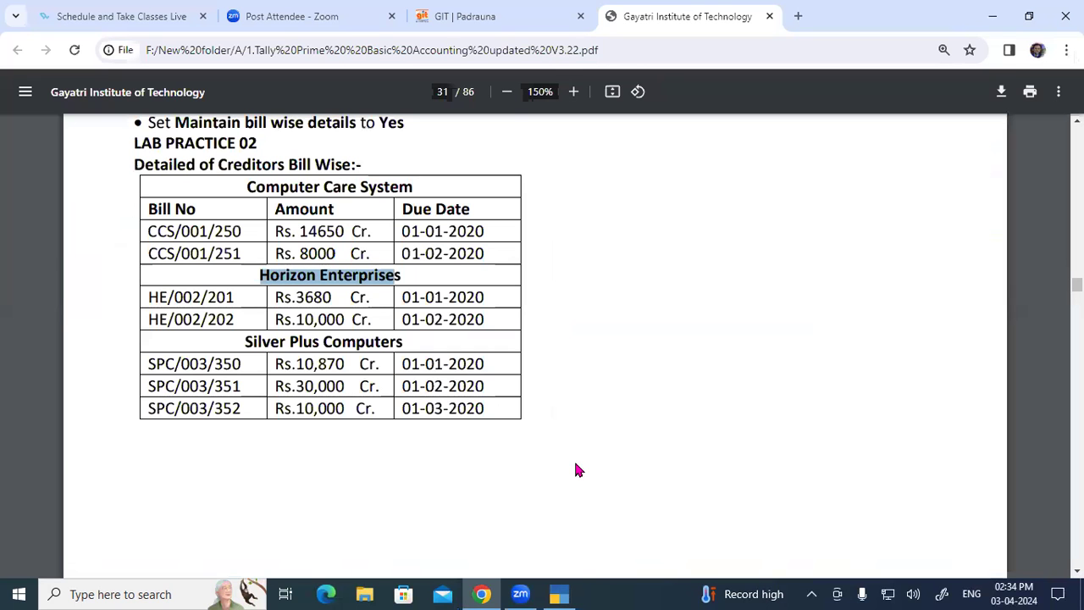
{"action": "key", "text": "alt+Tab"}
{"action": "type", "text": "01-01-23"}
{"action": "key", "text": "Return"}
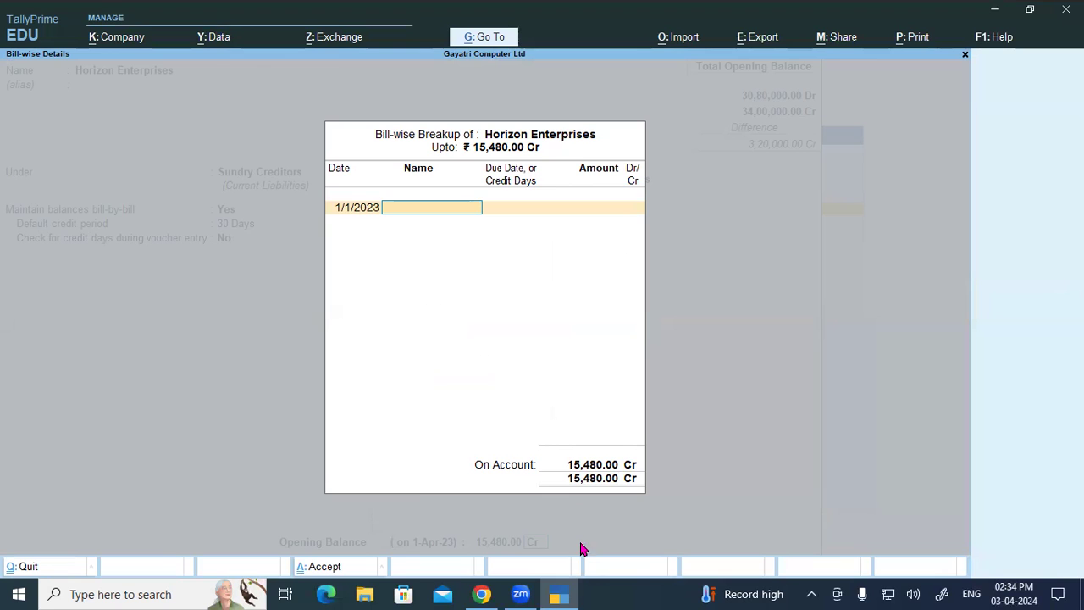
{"action": "key", "text": "alt+Tab"}
{"action": "left_click_drag", "start_coordinate": [149, 297], "coordinate": [235, 293]}
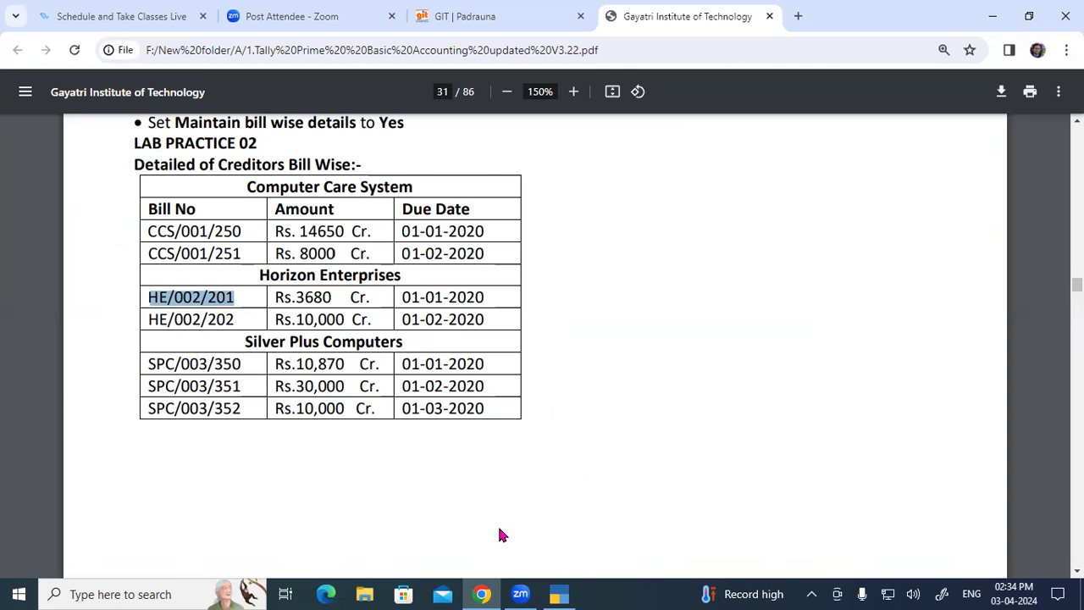
{"action": "key", "text": "alt+Tab"}
{"action": "key", "text": "ctrl+alt+v"}
{"action": "key", "text": "Return"}
{"action": "key", "text": "Return"}
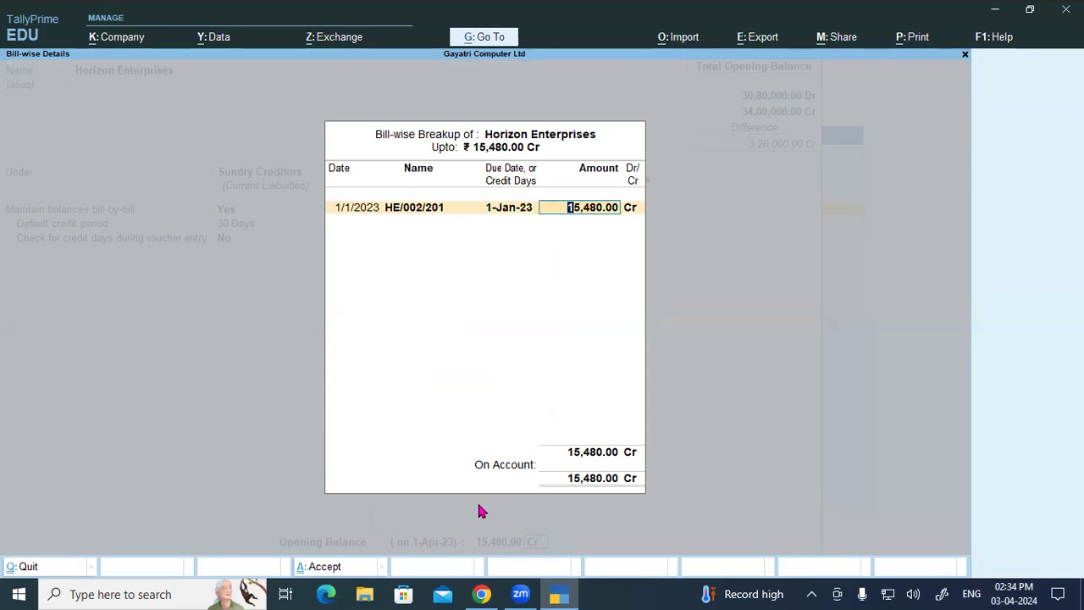
Step: Mark up the PDF's HE/002/201 amount as 5480, clear the markup, and set that bill's amount to 5,480 Cr in TallyPrime
{"action": "key", "text": "alt+Tab"}
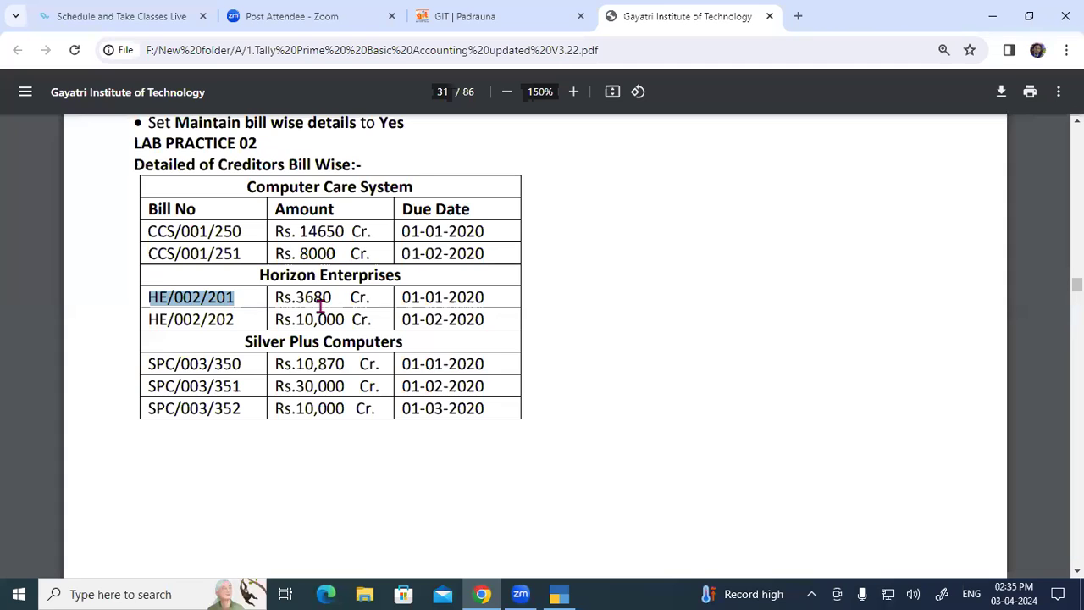
{"action": "mouse_move", "coordinate": [558, 282]}
{"action": "left_mouse_down"}
{"action": "mouse_move", "coordinate": [540, 309]}
{"action": "mouse_move", "coordinate": [575, 285]}
{"action": "mouse_move", "coordinate": [579, 305]}
{"action": "mouse_move", "coordinate": [603, 277]}
{"action": "mouse_move", "coordinate": [613, 293]}
{"action": "left_mouse_up"}
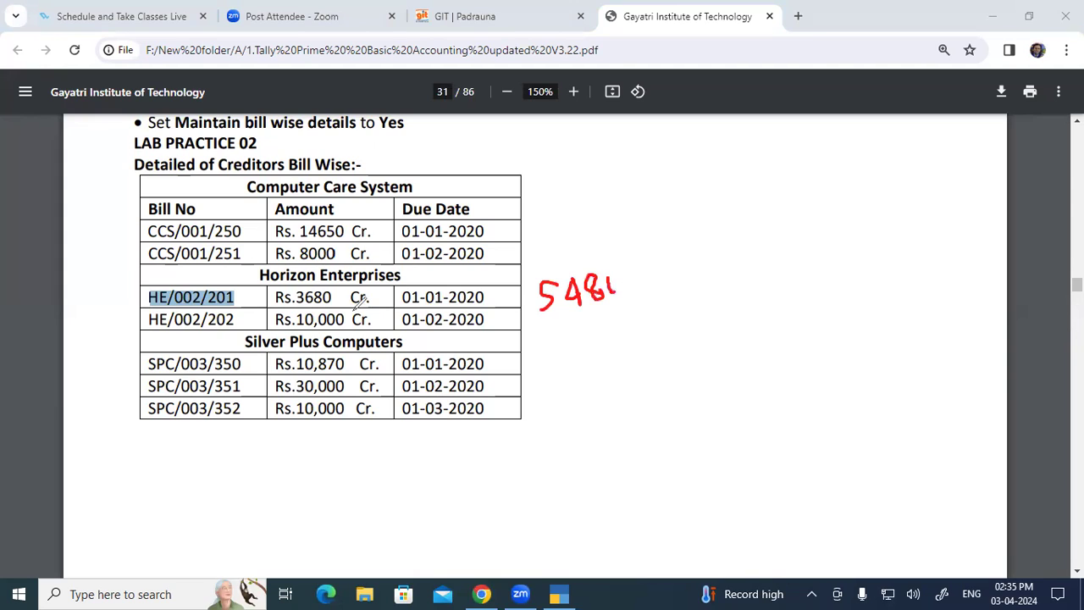
{"action": "left_click_drag", "start_coordinate": [295, 298], "coordinate": [333, 296]}
{"action": "left_click_drag", "start_coordinate": [541, 318], "coordinate": [606, 301]}
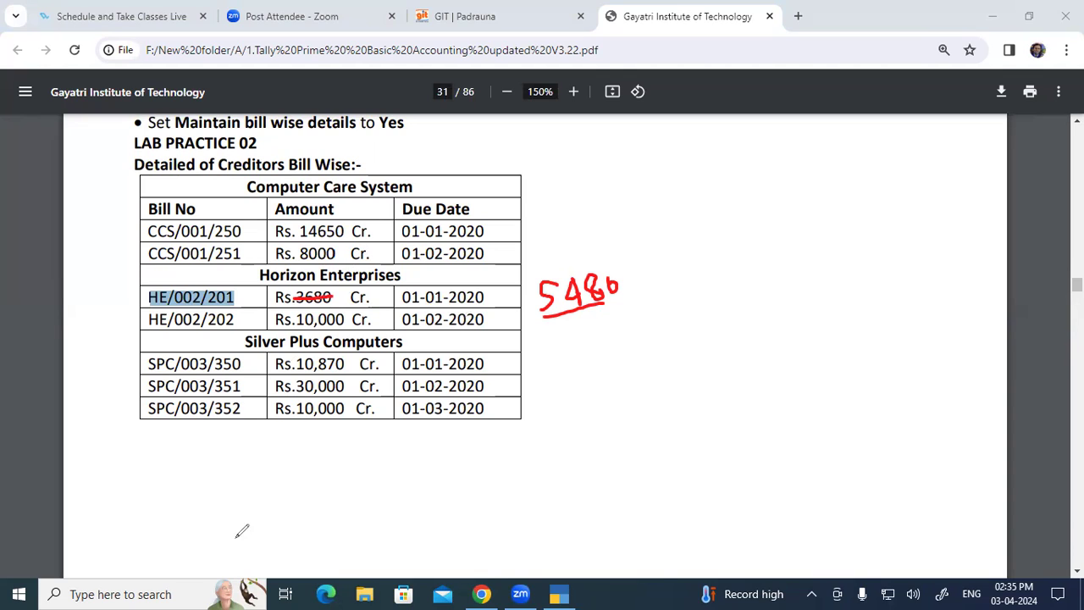
{"action": "left_click", "coordinate": [938, 415]}
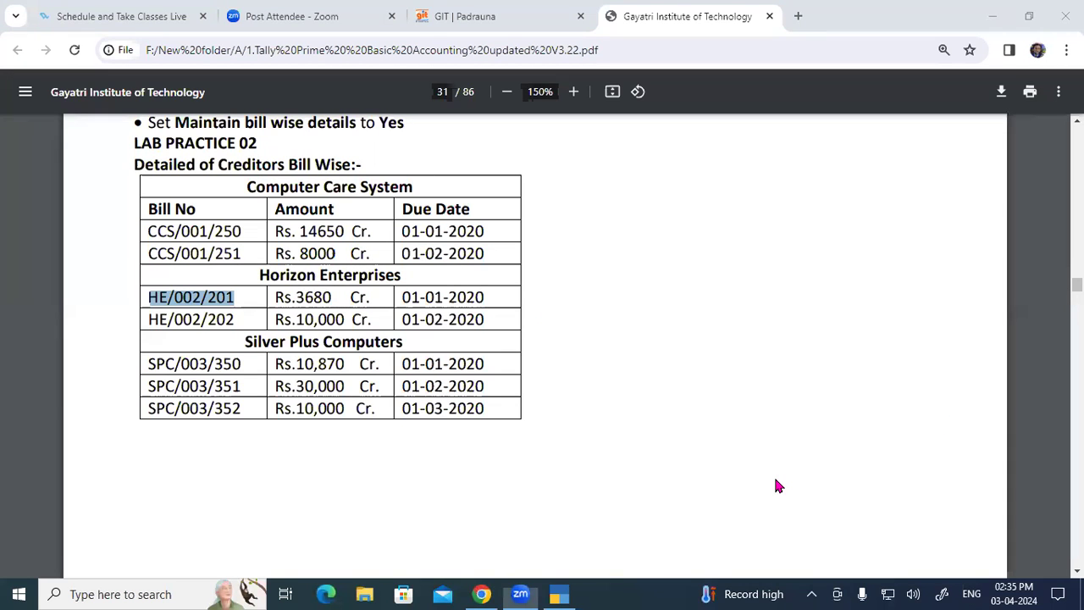
{"action": "key", "text": "alt+Tab"}
{"action": "type", "text": "5,48"}
{"action": "type", "text": "0"}
{"action": "key", "text": "Return"}
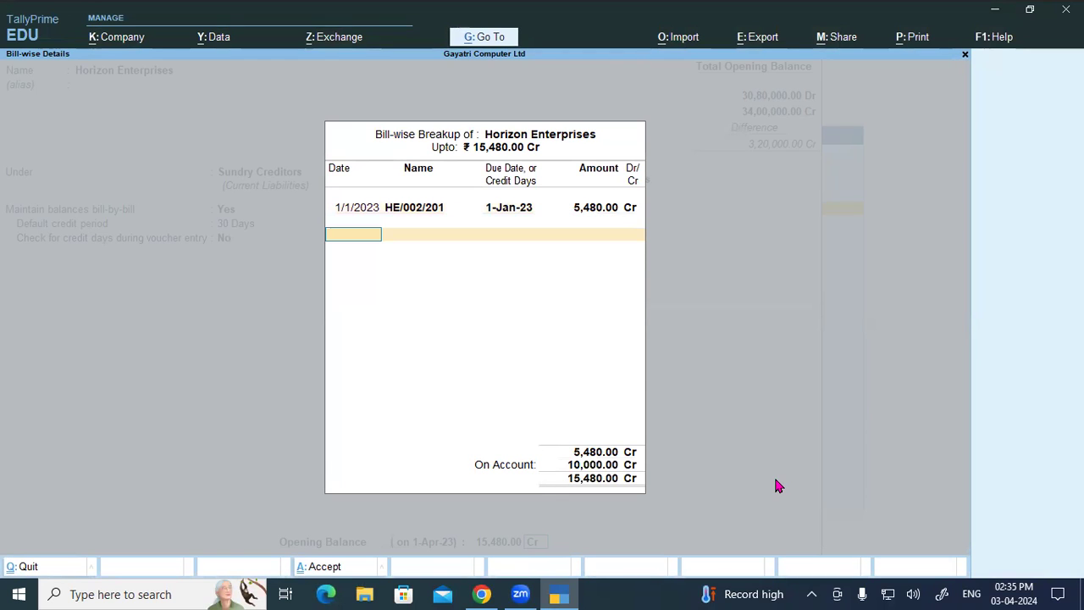
Step: Add the second bill HE/002/202 dated 1-Feb-2023 for the remaining 10,000 Cr and save the Horizon Enterprises ledger
{"action": "type", "text": "01-02"}
{"action": "key", "text": "Return"}
{"action": "key", "text": "ctrl+alt+v"}
{"action": "key", "text": "BackSpace"}
{"action": "type", "text": "2"}
{"action": "key", "text": "Return"}
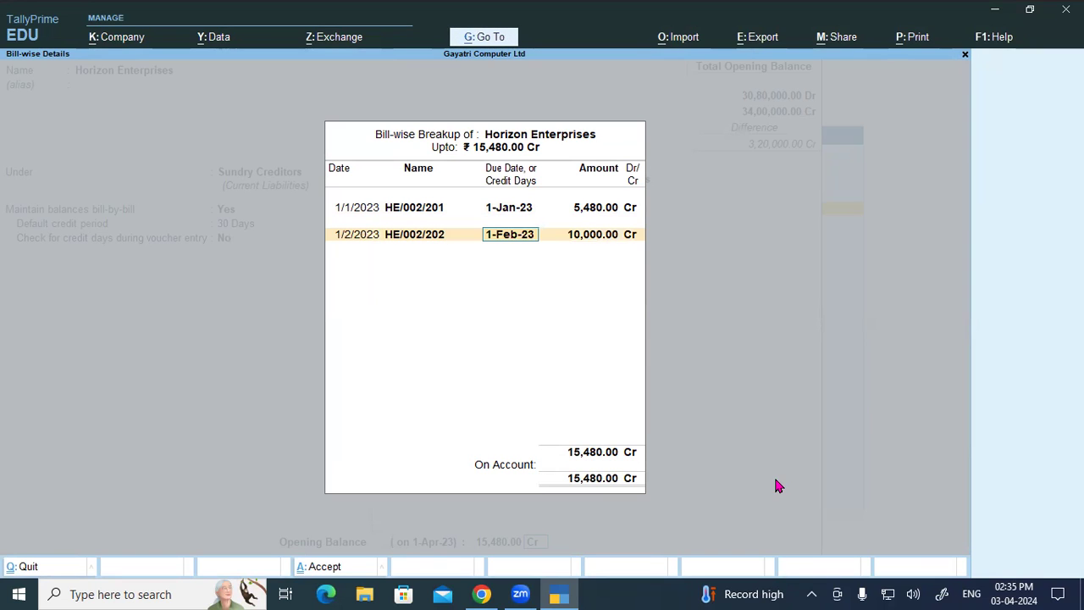
{"action": "key", "text": "Return"}
{"action": "key", "text": "Return"}
{"action": "key", "text": "Return"}
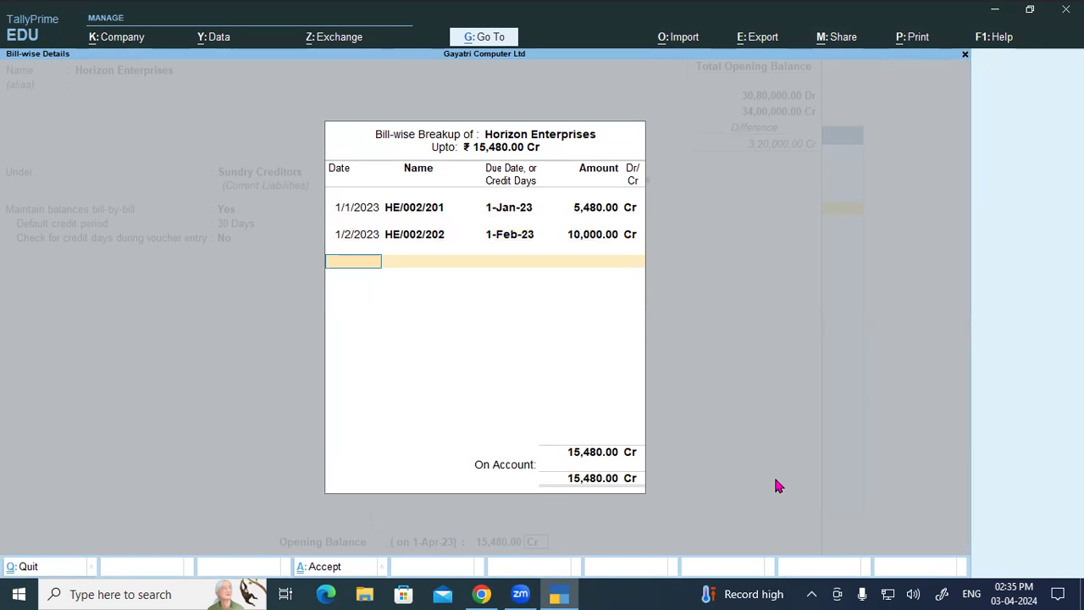
{"action": "key", "text": "Return"}
{"action": "key", "text": "Return"}
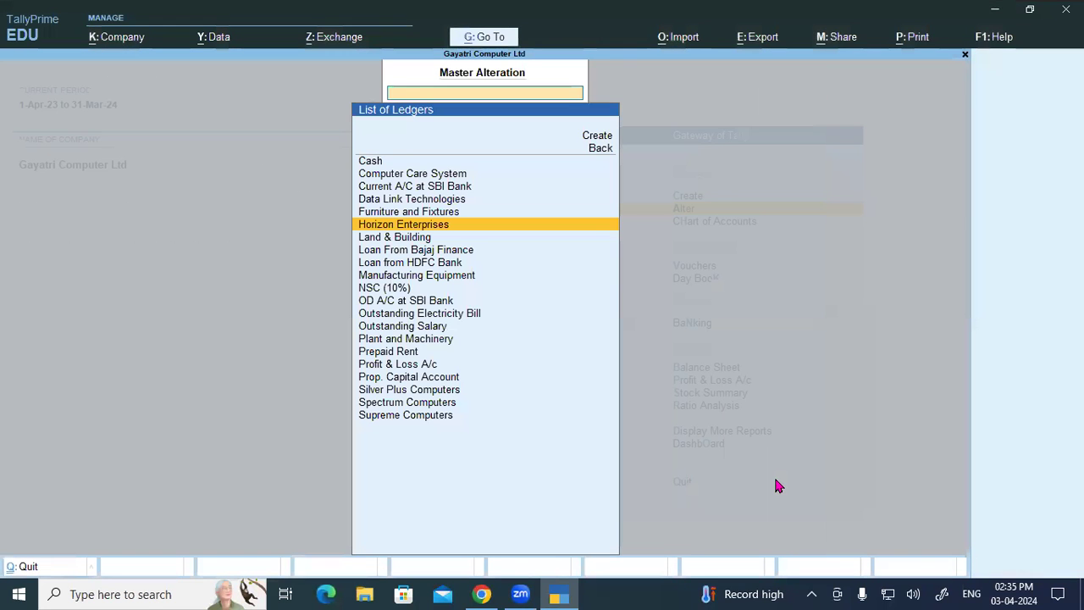
Step: Open the Silver Plus Computers ledger for alteration and set its default credit period to 60 days
{"action": "key", "text": "alt+Tab"}
{"action": "key", "text": "Tab"}
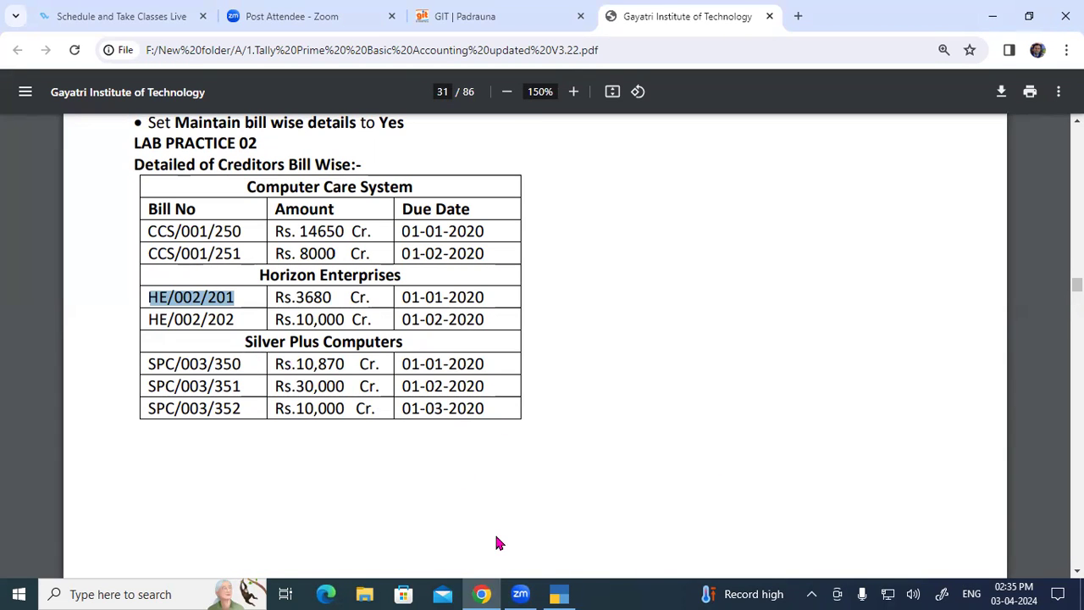
{"action": "key", "text": "alt+Tab"}
{"action": "key", "text": "Down"}
{"action": "key", "text": "Down"}
{"action": "key", "text": "Down"}
{"action": "key", "text": "Down"}
{"action": "key", "text": "Down"}
{"action": "key", "text": "Down"}
{"action": "key", "text": "Down"}
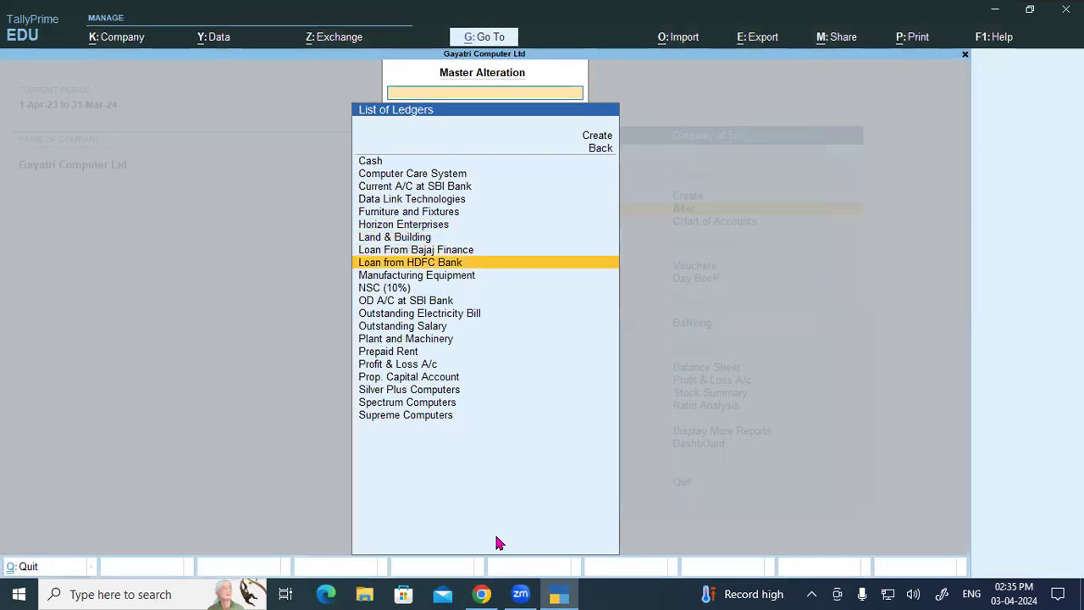
{"action": "key", "text": "Down"}
{"action": "key", "text": "Down"}
{"action": "key", "text": "Down"}
{"action": "key", "text": "Down"}
{"action": "key", "text": "Down"}
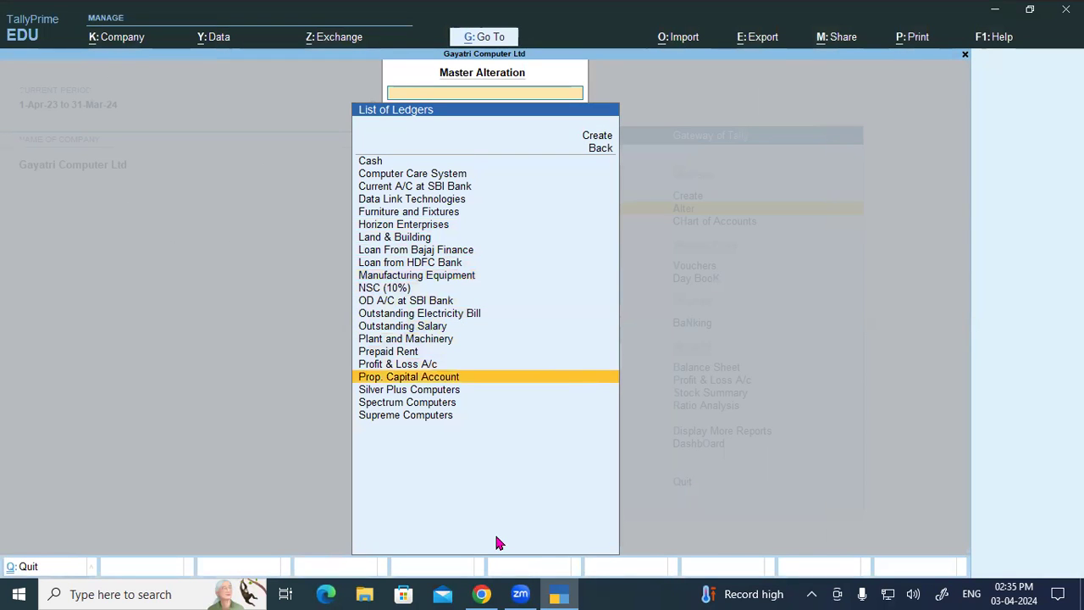
{"action": "key", "text": "Return"}
{"action": "key", "text": "Return"}
{"action": "key", "text": "Return"}
{"action": "key", "text": "Return"}
{"action": "key", "text": "Return"}
{"action": "type", "text": "60"}
{"action": "key", "text": "Return"}
Step: Keep Silver Plus Computers' remaining details and Cr opening balance, and open its bill-wise breakup
{"action": "key", "text": "Return"}
{"action": "key", "text": "Return"}
{"action": "key", "text": "Return"}
{"action": "key", "text": "Return"}
{"action": "key", "text": "Return"}
{"action": "key", "text": "Return"}
{"action": "key", "text": "Return"}
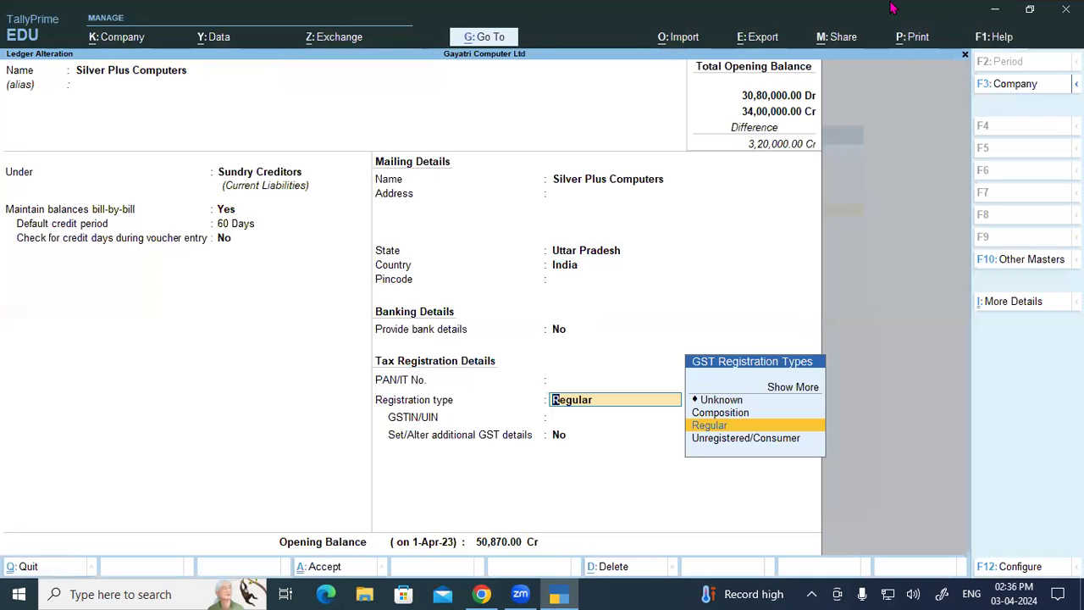
{"action": "key", "text": "Return"}
{"action": "key", "text": "Return"}
{"action": "key", "text": "Return"}
{"action": "key", "text": "Return"}
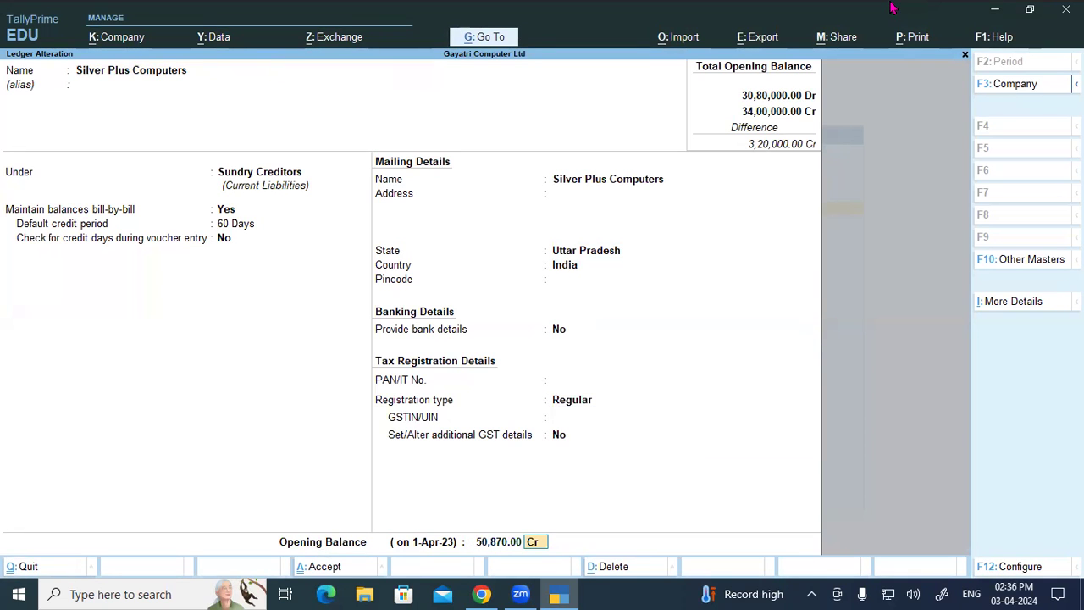
{"action": "key", "text": "Return"}
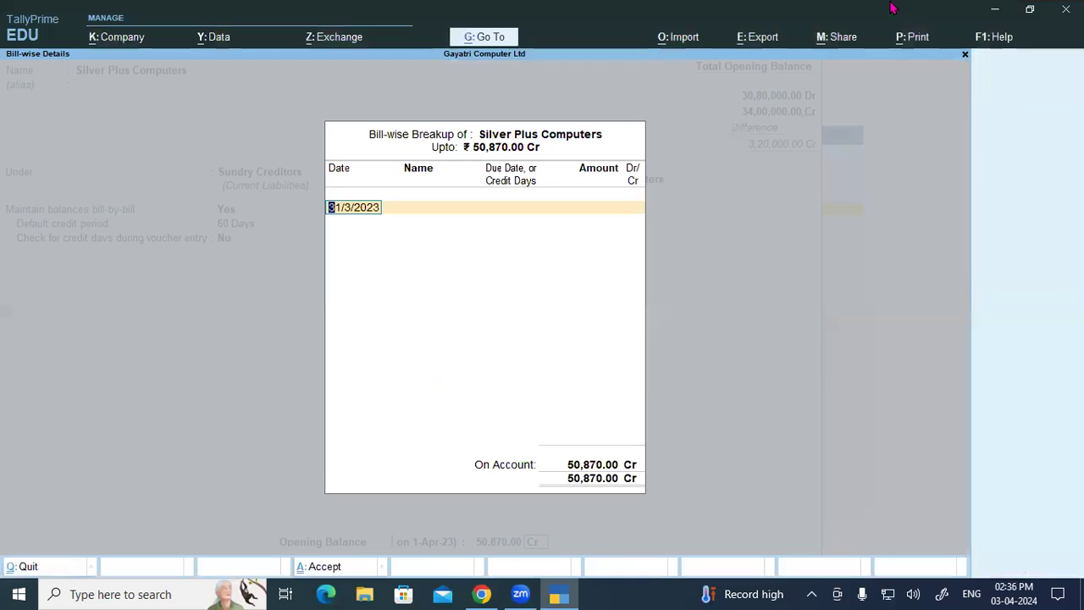
Step: Enter Silver Plus Computers' first bill dated 1-Jan-2023 with the bill number SPC/003/350 copied from the PDF's creditor table
{"action": "key", "text": "alt+Tab"}
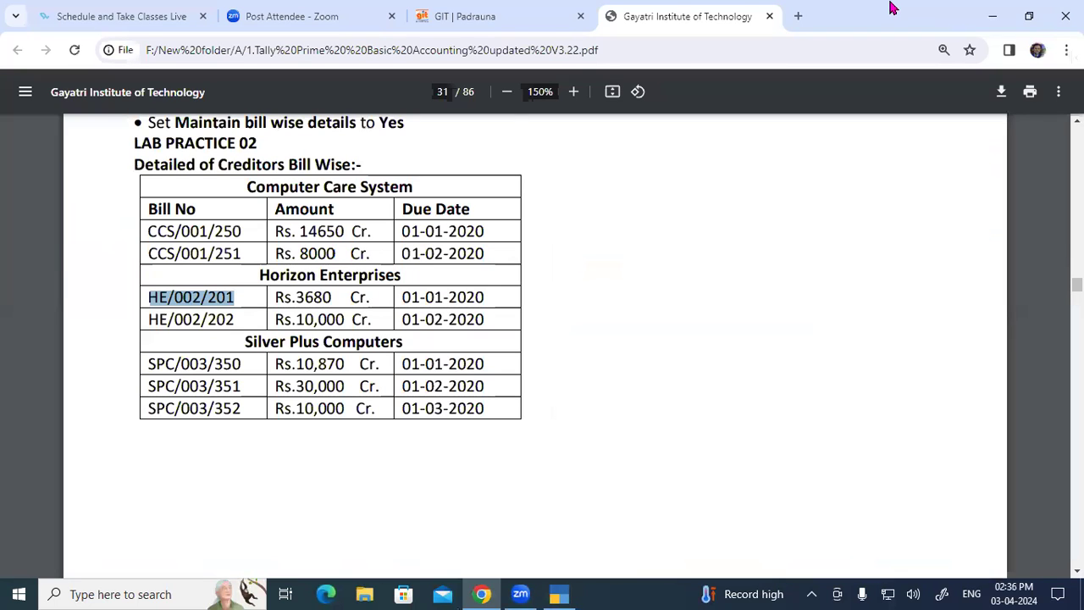
{"action": "key", "text": "alt+Tab"}
{"action": "type", "text": "01"}
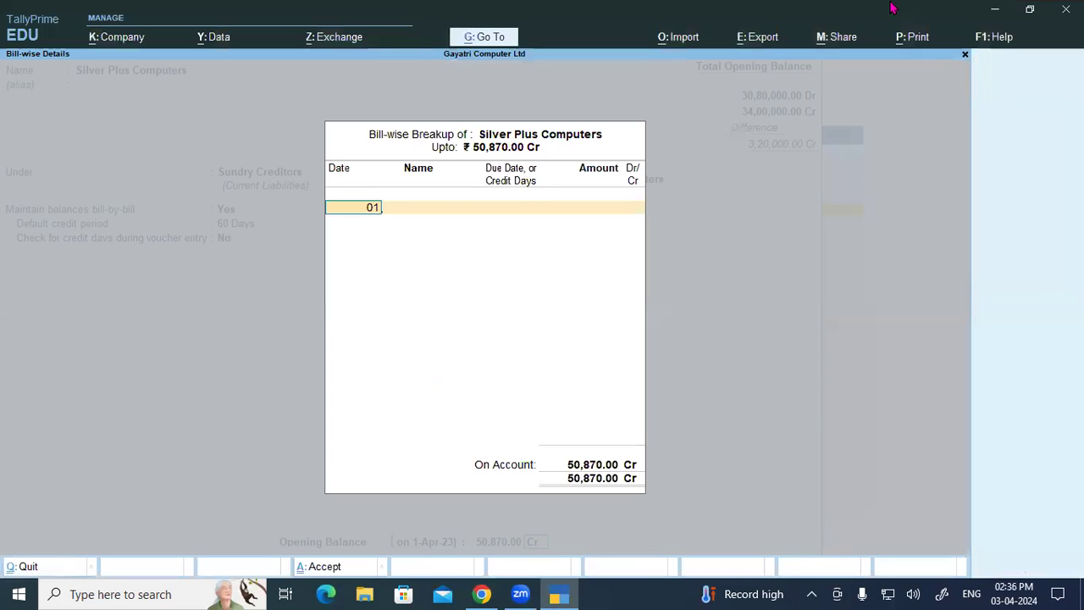
{"action": "type", "text": "-01"}
{"action": "key", "text": "Return"}
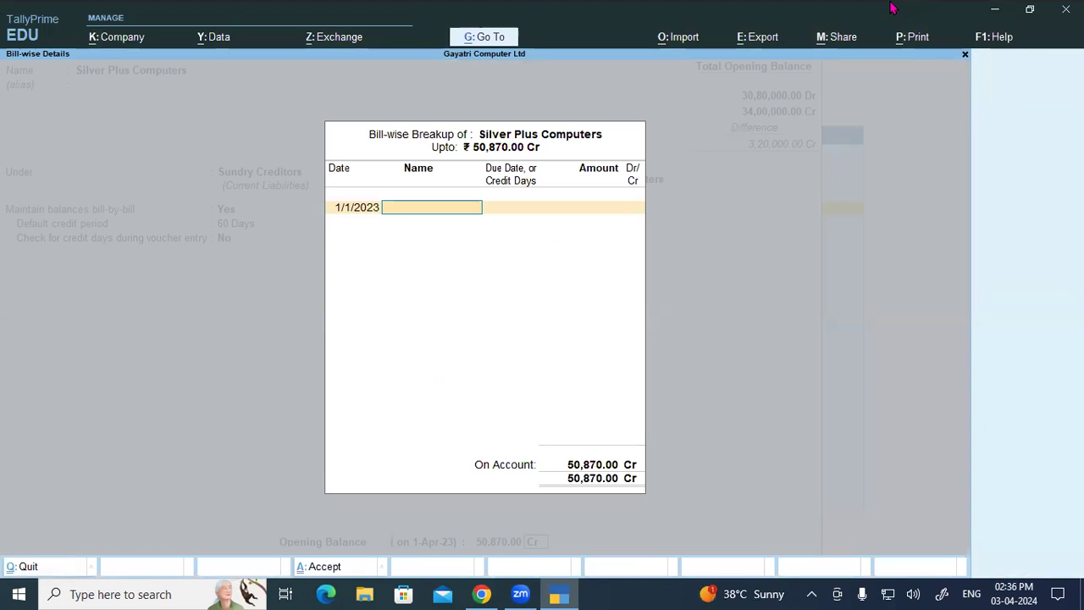
{"action": "key", "text": "alt+Tab"}
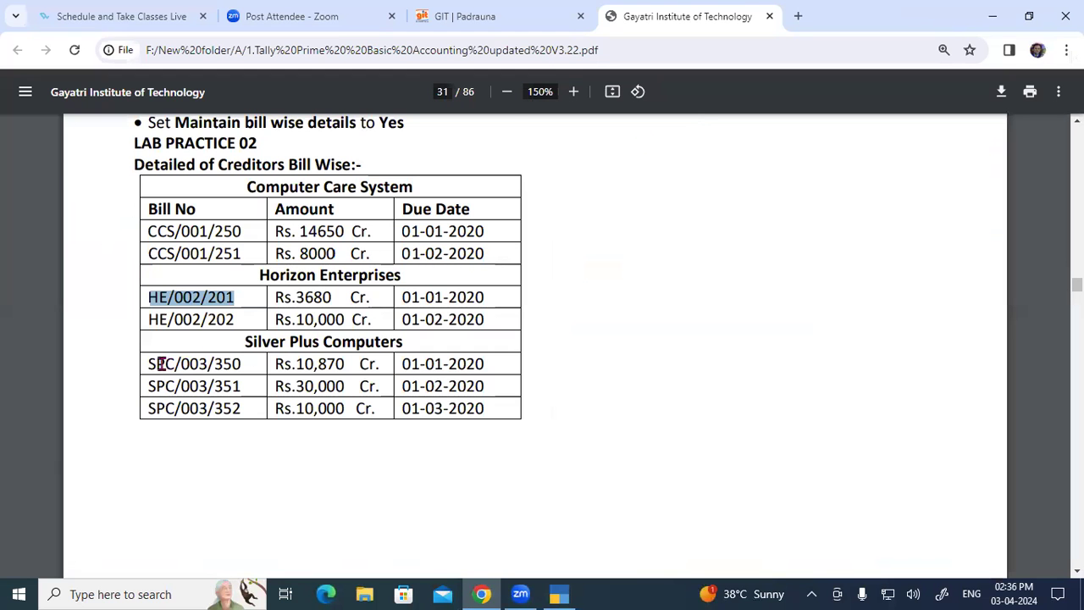
{"action": "left_click_drag", "start_coordinate": [150, 363], "coordinate": [245, 362]}
{"action": "key", "text": "ctrl+c"}
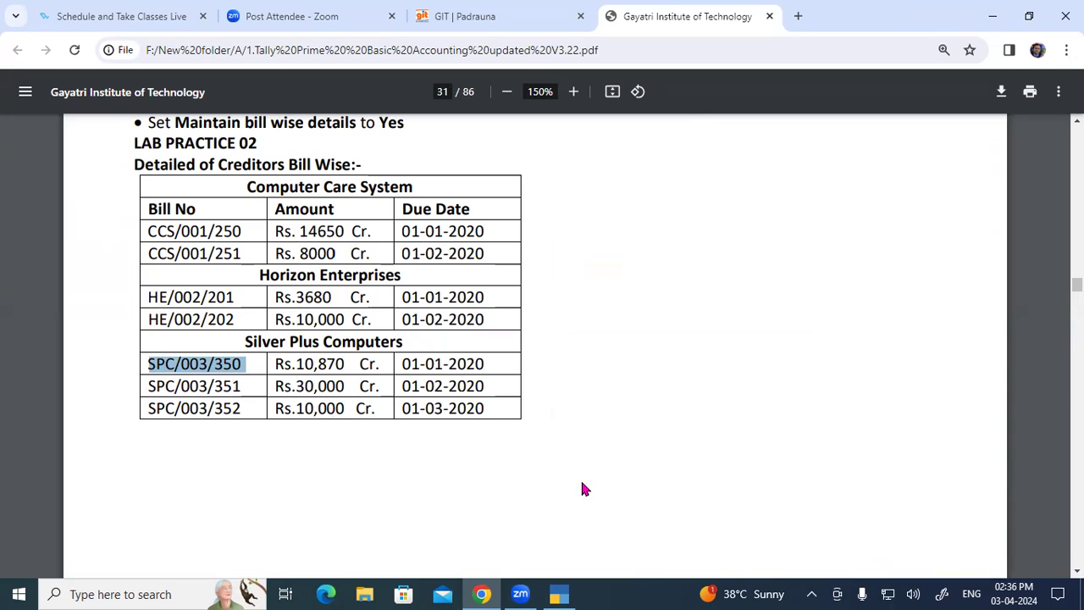
{"action": "key", "text": "alt+Tab"}
{"action": "key", "text": "Return"}
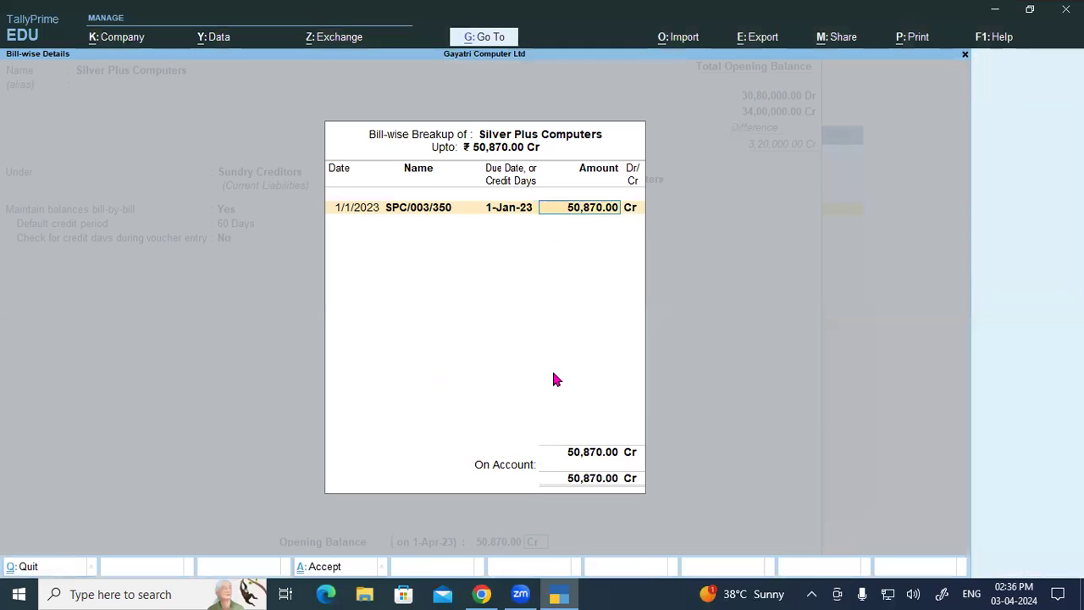
Step: Check the SPC/003/350 amount in the PDF and set that bill to 10,870 Cr
{"action": "key", "text": "alt+Tab"}
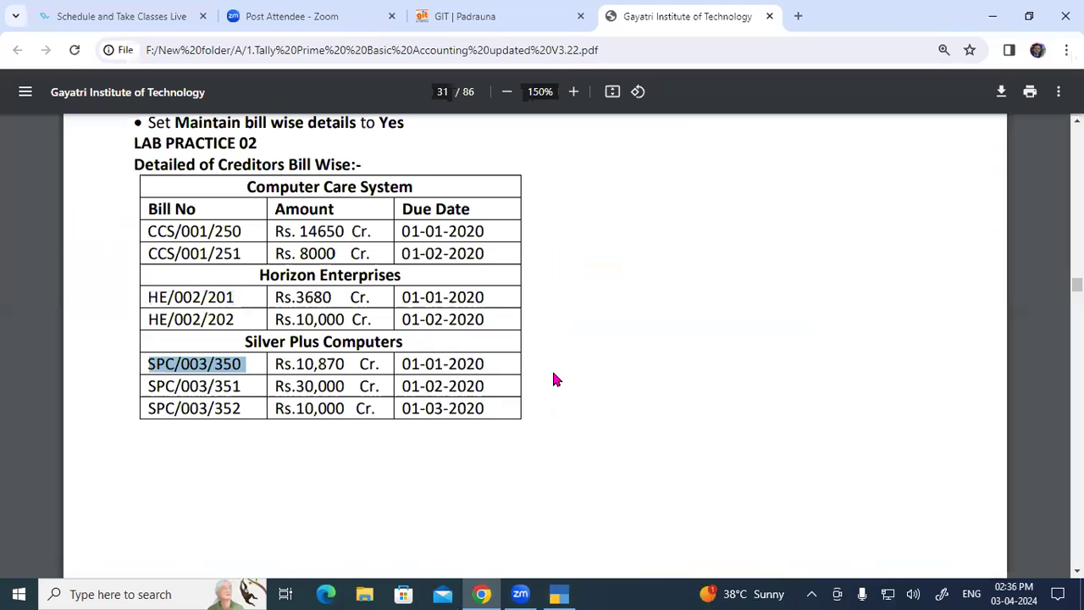
{"action": "key", "text": "alt+Tab"}
{"action": "type", "text": "10,870"}
{"action": "key", "text": "Return"}
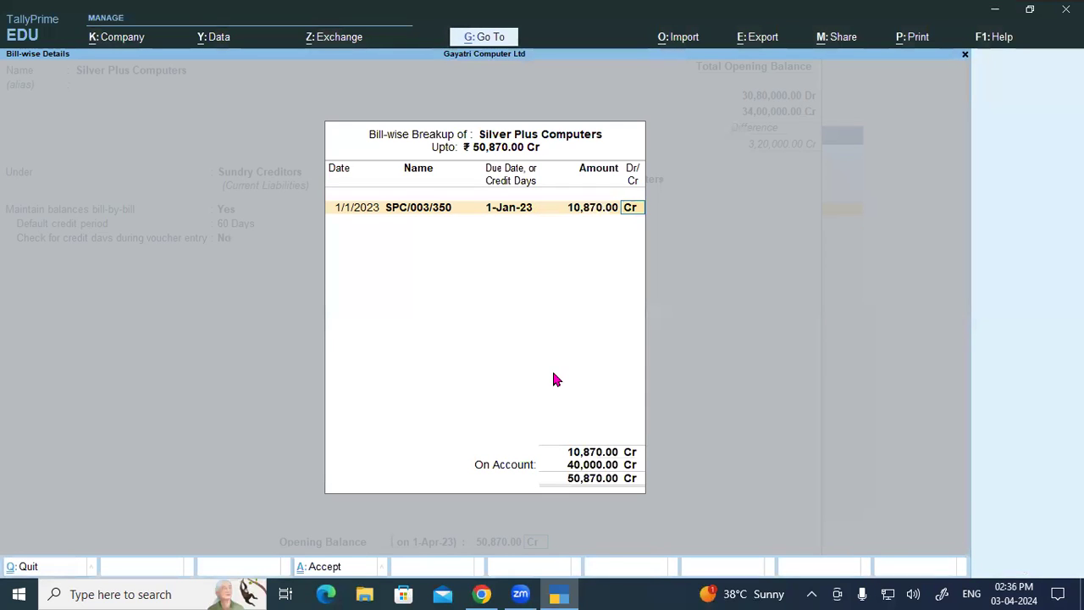
{"action": "key", "text": "Return"}
Step: Add Silver Plus Computers' second bill dated 1-Feb-2023, with bill number SPC/003/351 and amount 30,000 Cr
{"action": "type", "text": "01-02"}
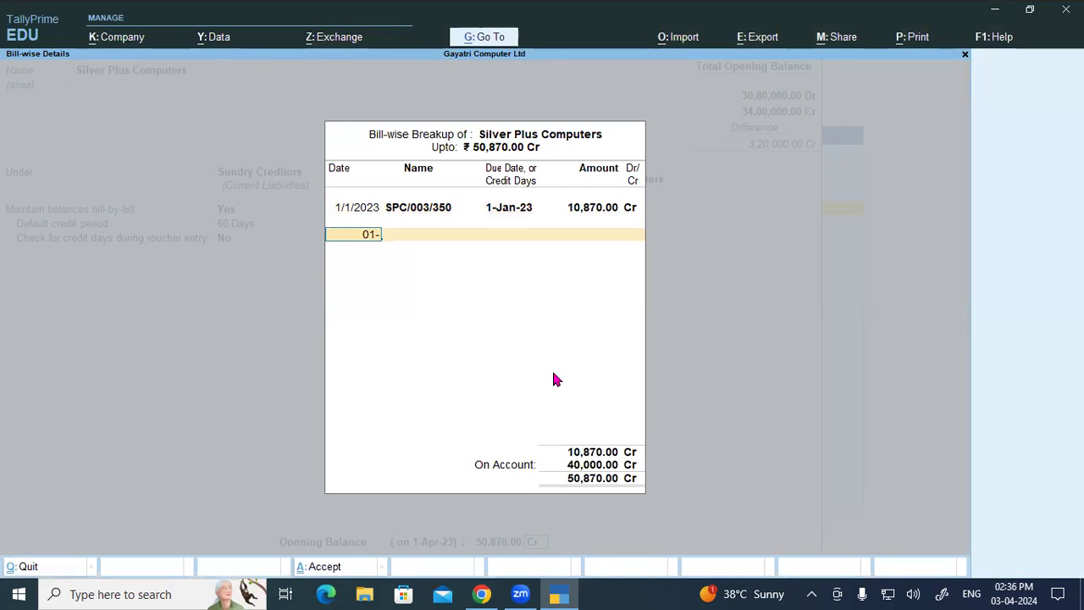
{"action": "key", "text": "Return"}
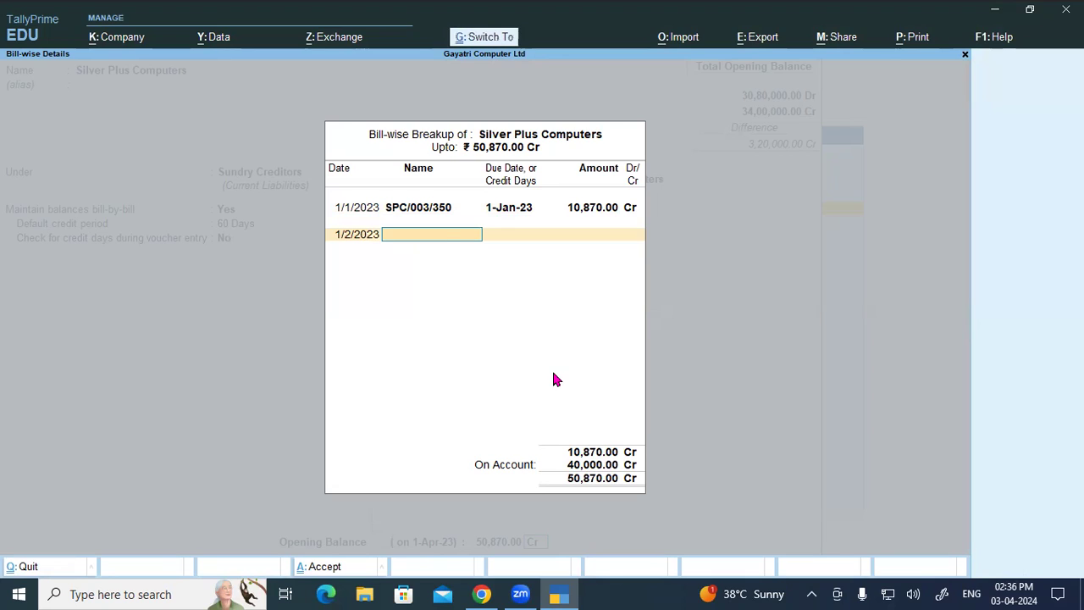
{"action": "key", "text": "ctrl+v"}
{"action": "key", "text": "BackSpace"}
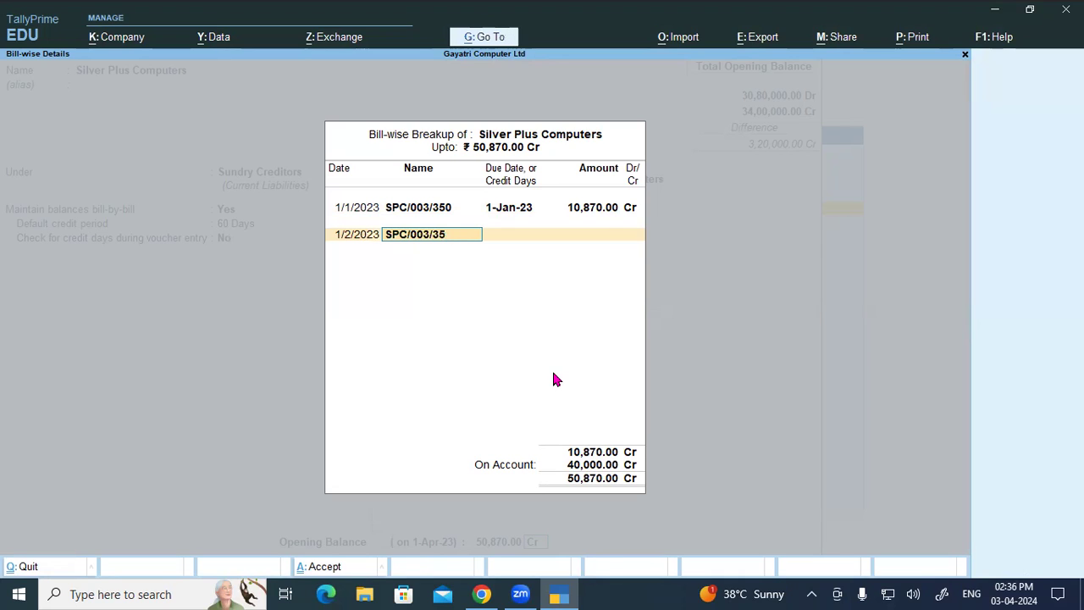
{"action": "type", "text": "1"}
{"action": "key", "text": "Return"}
{"action": "key", "text": "Return"}
{"action": "key", "text": "BackSpace"}
{"action": "type", "text": "30000"}
{"action": "key", "text": "Return"}
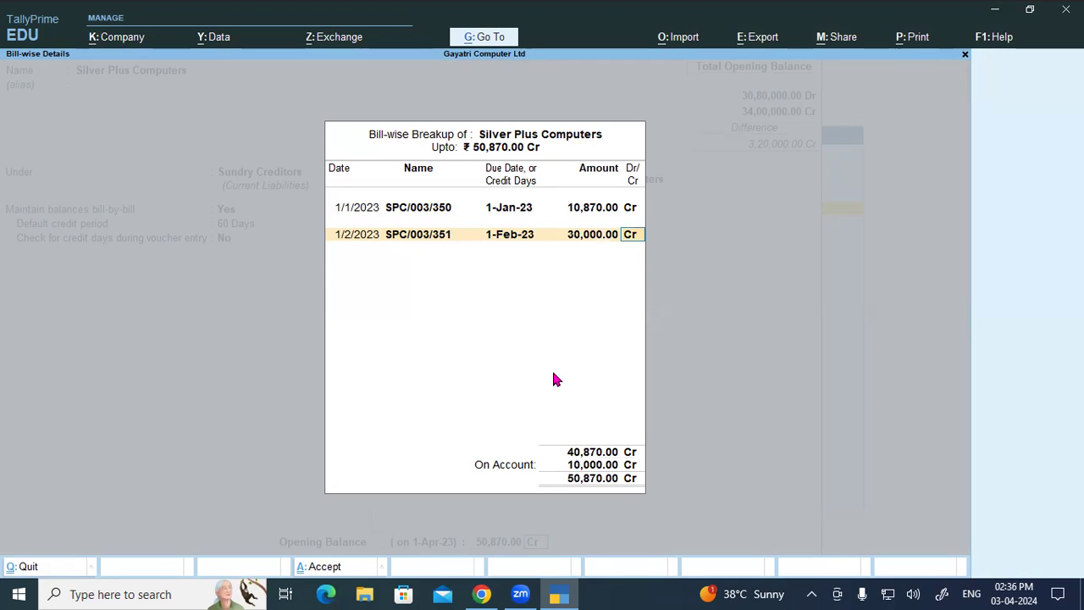
{"action": "key", "text": "Return"}
Step: Add Silver Plus Computers' third bill dated 1-Mar-2023, with bill number SPC/003/352 and amount 10,000 Cr
{"action": "type", "text": "01-03"}
{"action": "key", "text": "Return"}
{"action": "key", "text": "ctrl+v"}
{"action": "key", "text": "BackSpace"}
{"action": "type", "text": "2"}
{"action": "key", "text": "Return"}
{"action": "key", "text": "Return"}
{"action": "key", "text": "Return"}
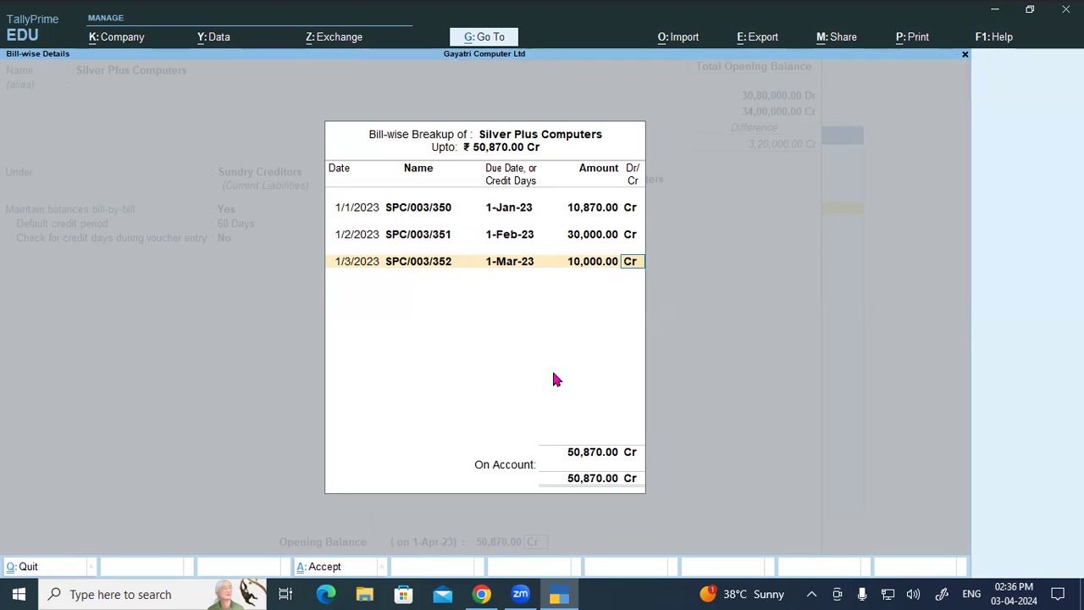
Step: Review the entered bills, then accept Silver Plus Computers' bill-wise breakup and save the ledger
{"action": "key", "text": "BackSpace"}
{"action": "key", "text": "BackSpace"}
{"action": "key", "text": "BackSpace"}
{"action": "key", "text": "BackSpace"}
{"action": "key", "text": "BackSpace"}
{"action": "key", "text": "BackSpace"}
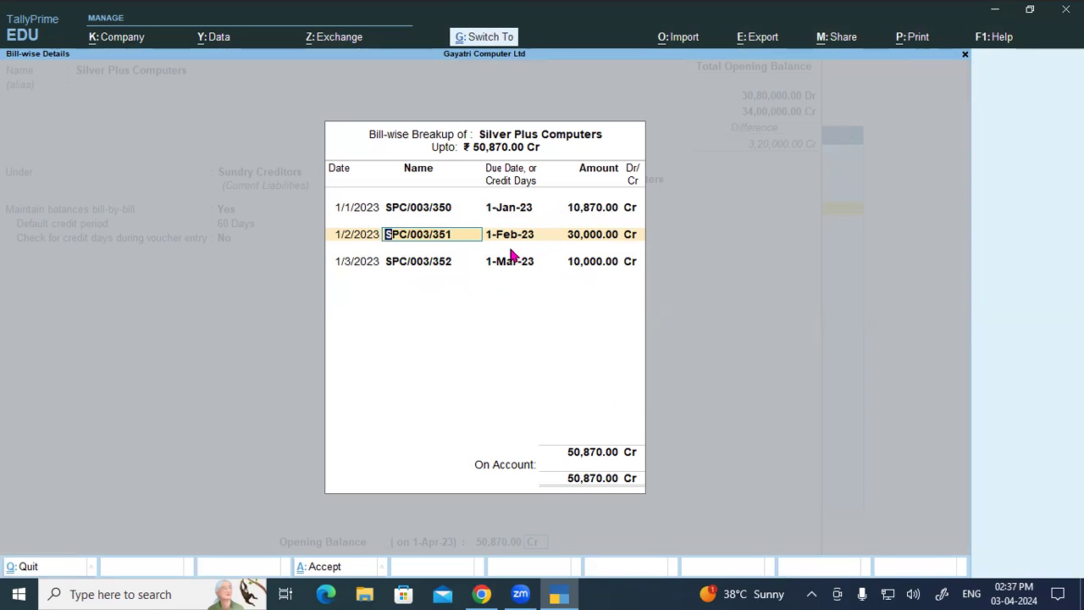
{"action": "key", "text": "ctrl+a"}
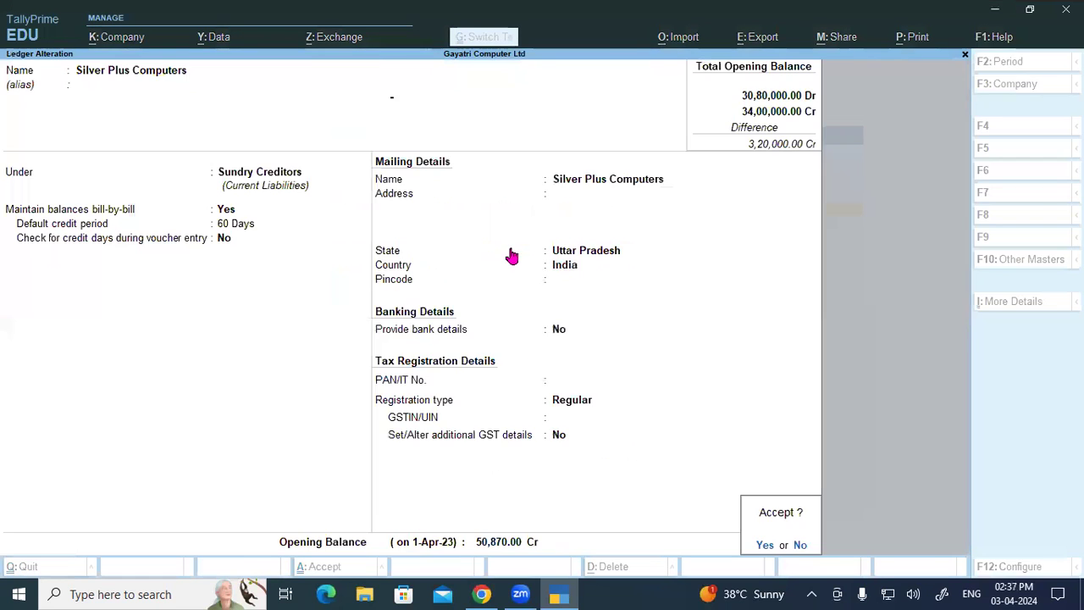
{"action": "key", "text": "Return"}
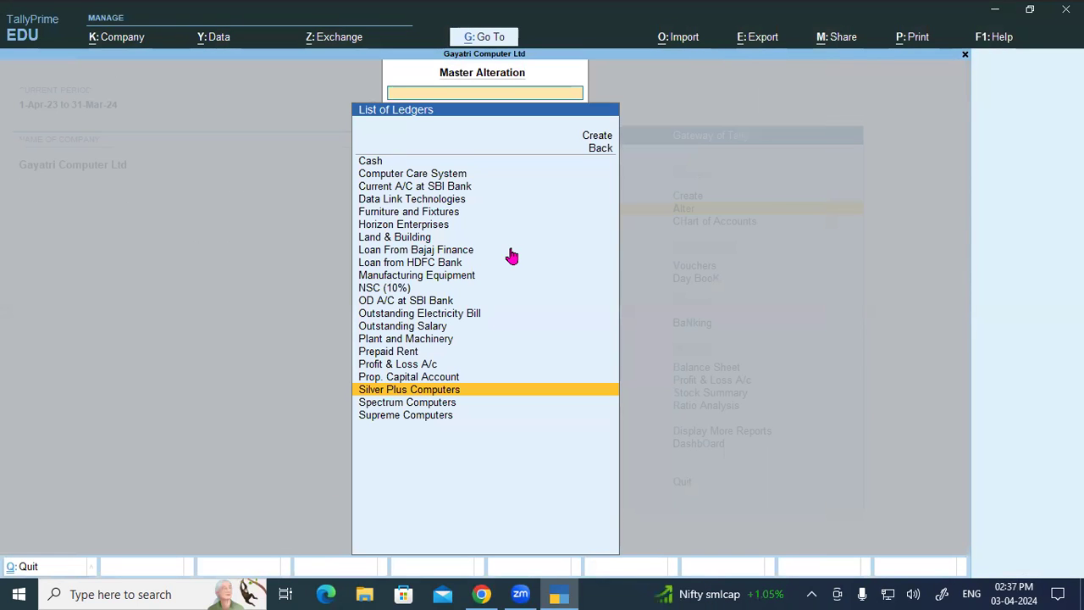
Step: Look up Supreme Computers' bills in the PDF's debtor table, and open its ledger for alteration in TallyPrime
{"action": "key", "text": "alt+Tab"}
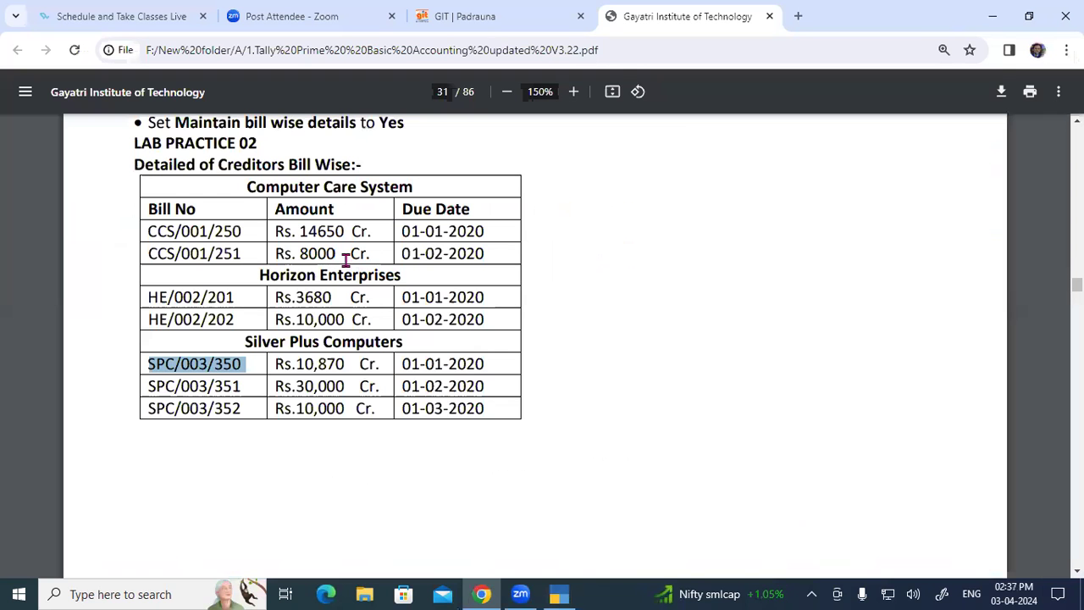
{"action": "scroll", "coordinate": [346, 260], "scroll_direction": "down", "scroll_amount": 8}
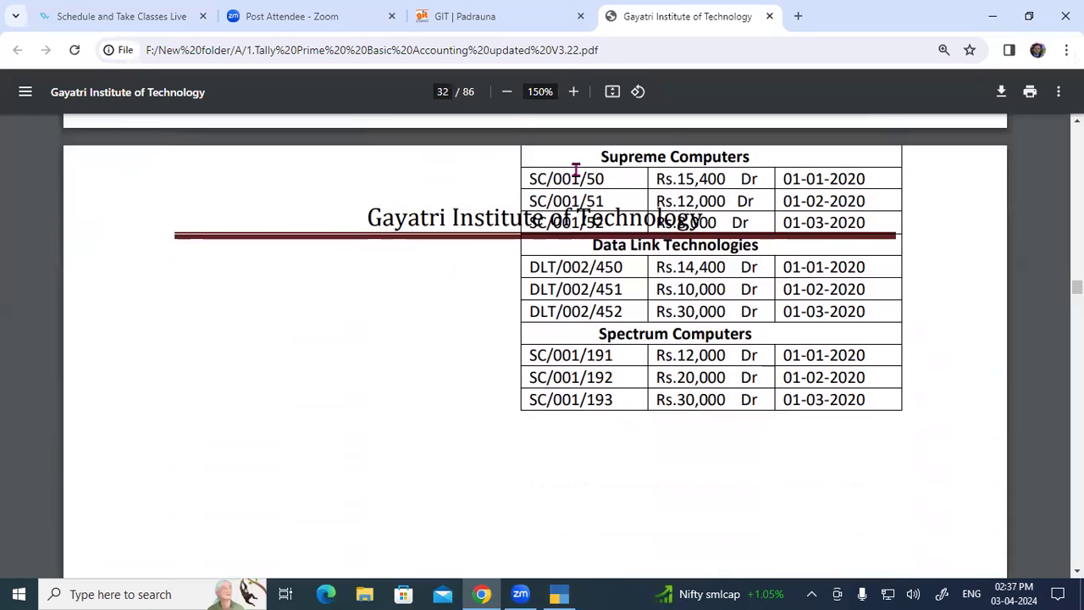
{"action": "scroll", "coordinate": [575, 170], "scroll_direction": "up", "scroll_amount": 1}
{"action": "left_click_drag", "start_coordinate": [593, 229], "coordinate": [784, 241]}
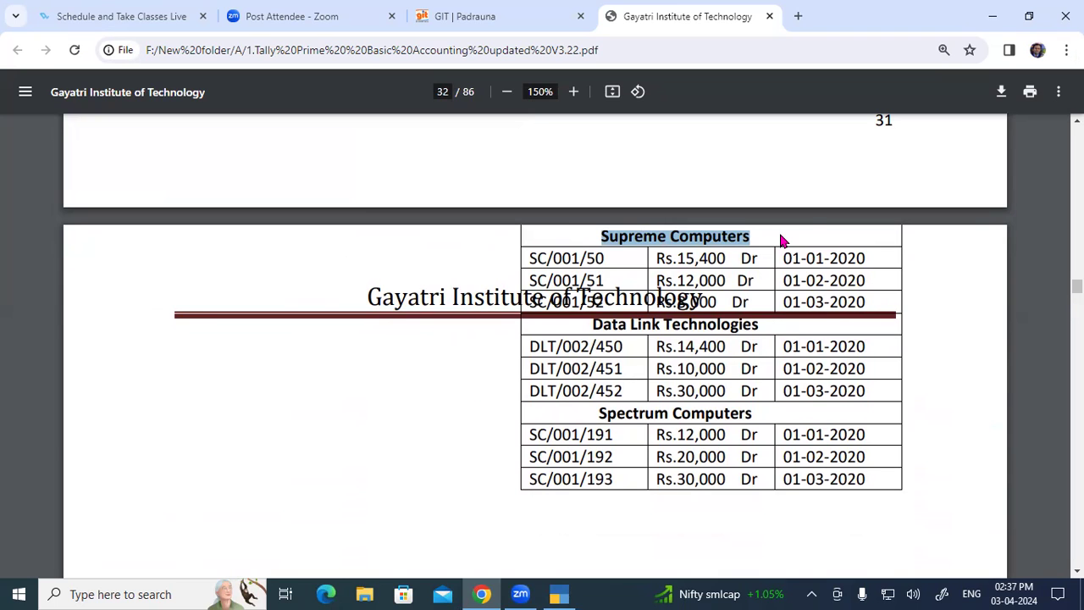
{"action": "key", "text": "alt+Tab"}
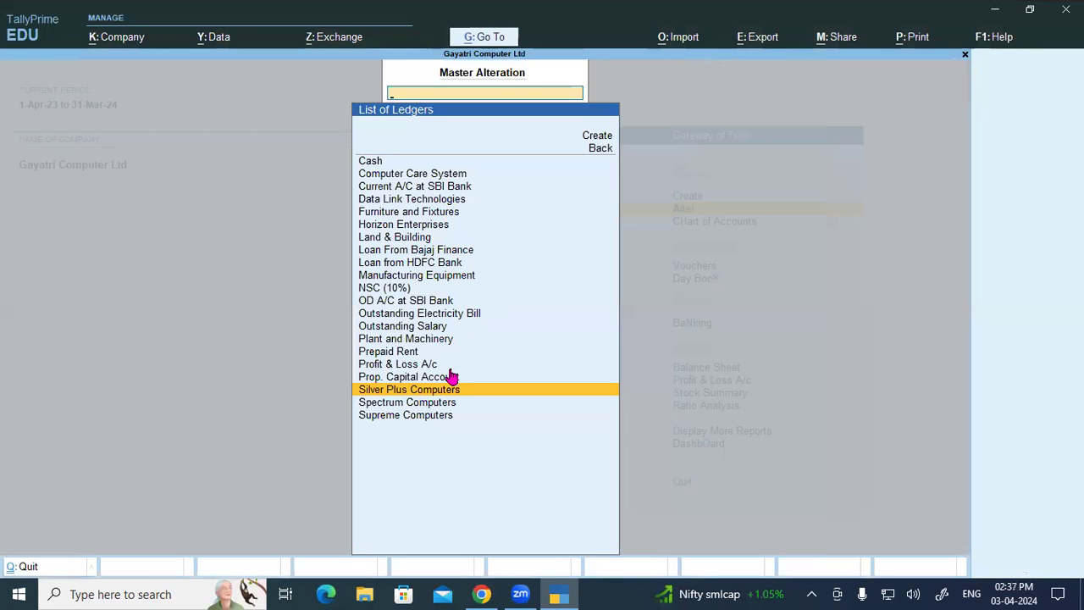
{"action": "type", "text": "Su"}
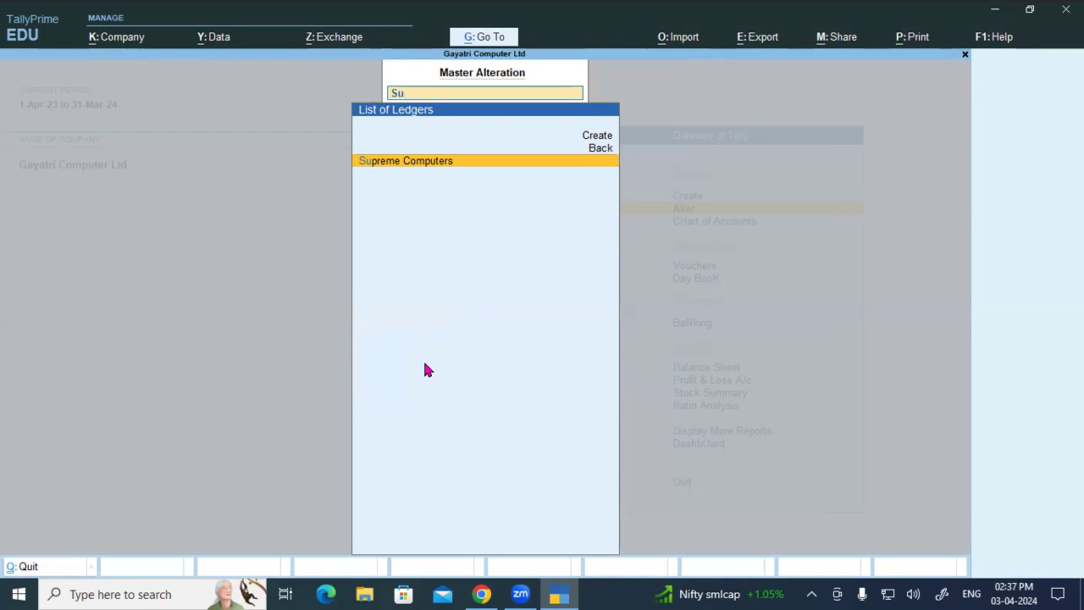
{"action": "key", "text": "Return"}
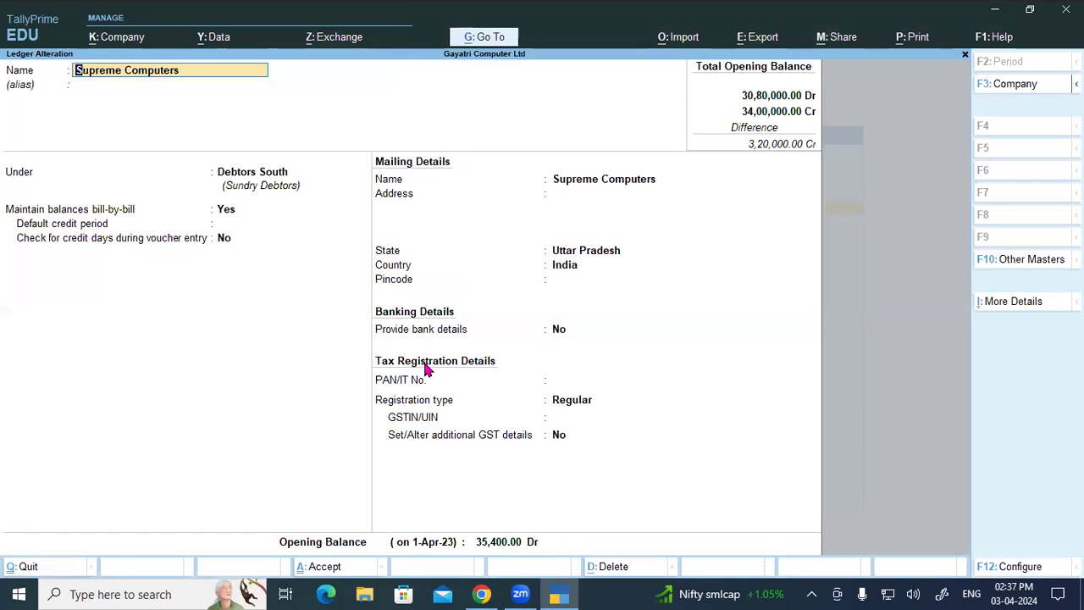
Step: Keep Supreme Computers' existing details and Dr opening balance, and open its bill-wise breakup
{"action": "key", "text": "Return"}
{"action": "key", "text": "Return"}
{"action": "key", "text": "Return"}
{"action": "key", "text": "Return"}
{"action": "key", "text": "Return"}
{"action": "key", "text": "Return"}
{"action": "key", "text": "Return"}
{"action": "key", "text": "Return"}
{"action": "key", "text": "Return"}
{"action": "key", "text": "Return"}
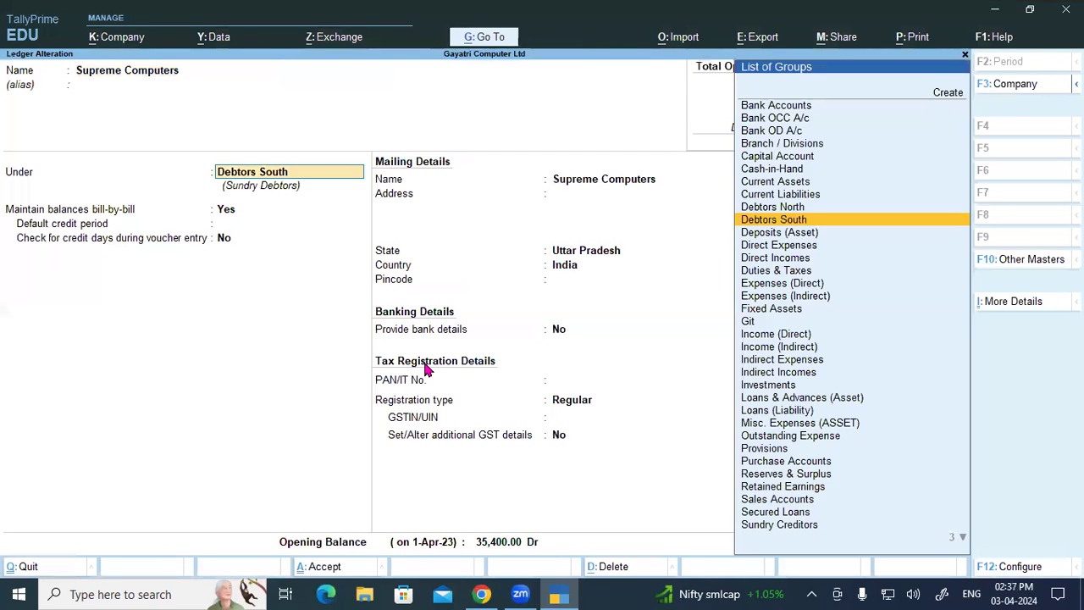
{"action": "key", "text": "Return"}
{"action": "key", "text": "Return"}
{"action": "key", "text": "Return"}
{"action": "key", "text": "Return"}
{"action": "key", "text": "Return"}
{"action": "key", "text": "Return"}
{"action": "key", "text": "Return"}
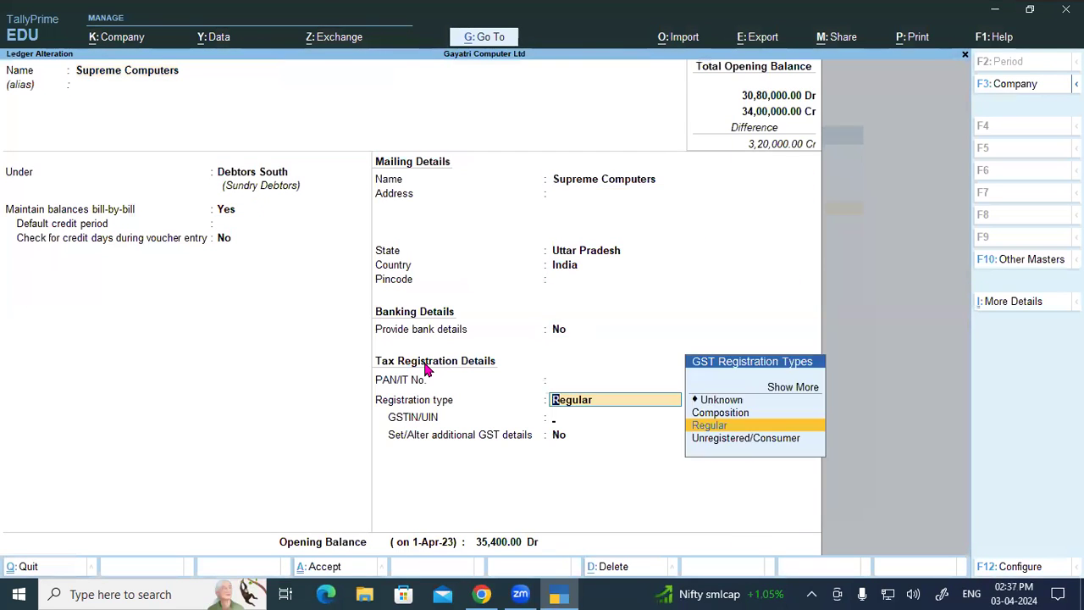
Step: Enter Supreme Computers' first bill dated 1-Jan-2023 with the bill number SC/001/50 copied from the PDF
{"action": "type", "text": "0"}
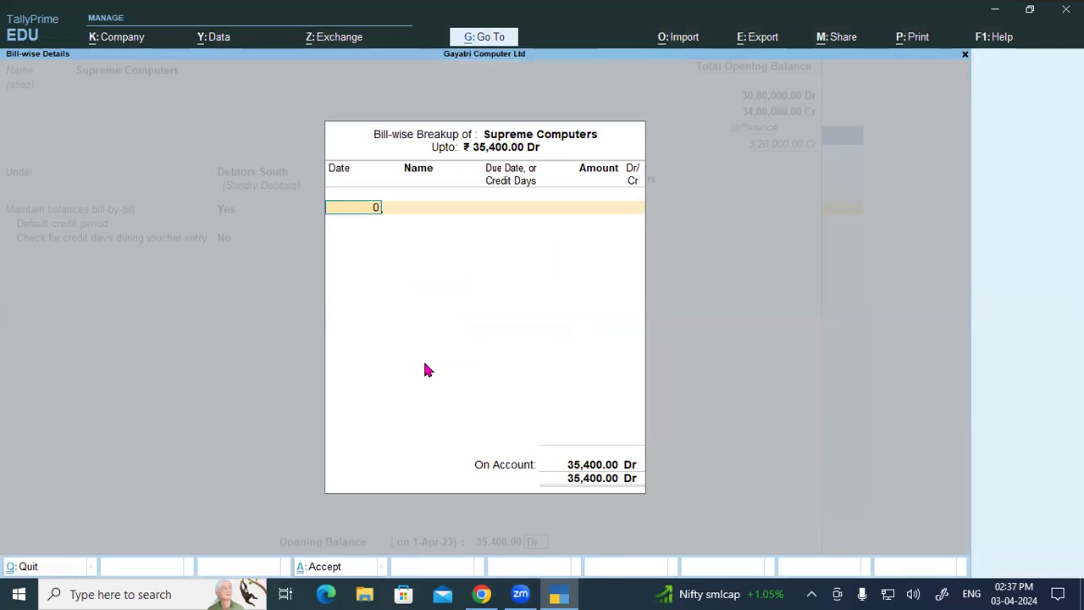
{"action": "type", "text": "1-01"}
{"action": "key", "text": "Return"}
{"action": "key", "text": "alt+Tab"}
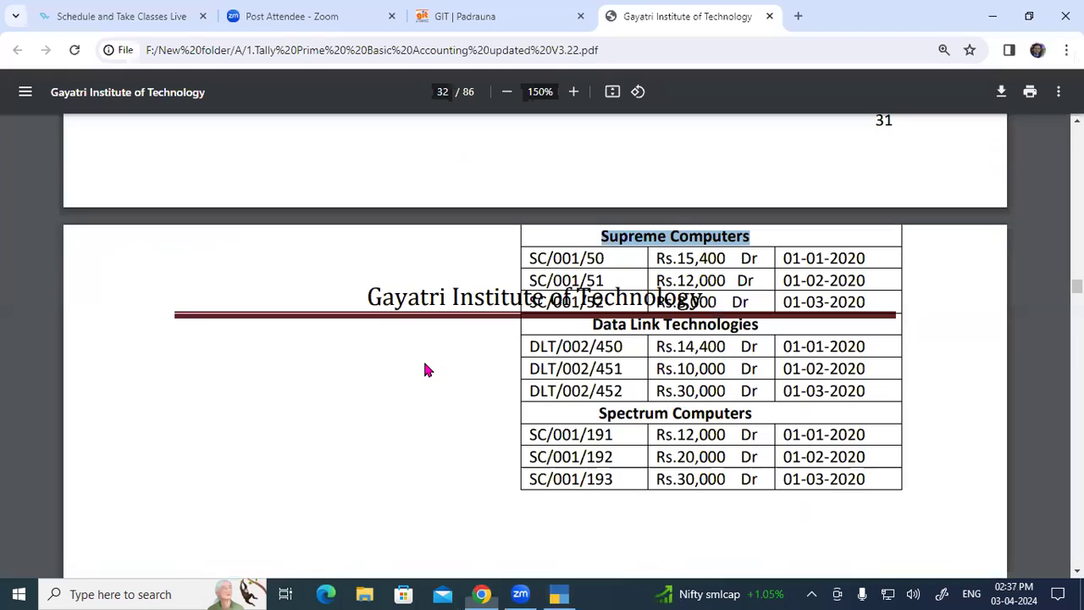
{"action": "left_click_drag", "start_coordinate": [527, 258], "coordinate": [607, 258]}
{"action": "key", "text": "ctrl+c"}
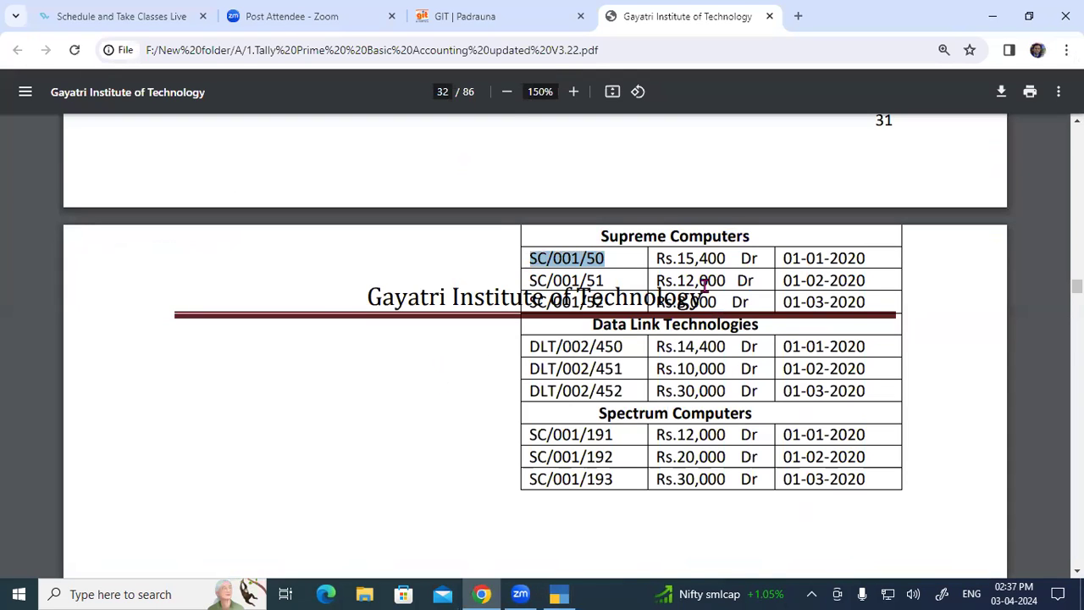
{"action": "key", "text": "alt+Tab"}
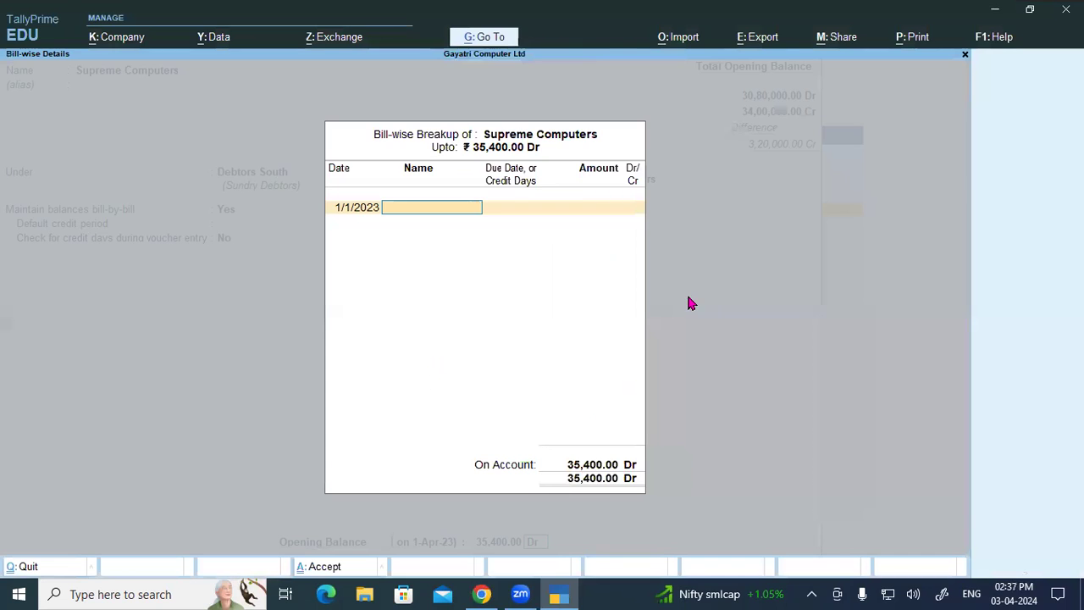
{"action": "key", "text": "ctrl+v"}
{"action": "key", "text": "Return"}
{"action": "key", "text": "Return"}
Step: Check the SC/001/50 amount in the PDF and set that bill to 15,400 Dr
{"action": "key", "text": "BackSpace"}
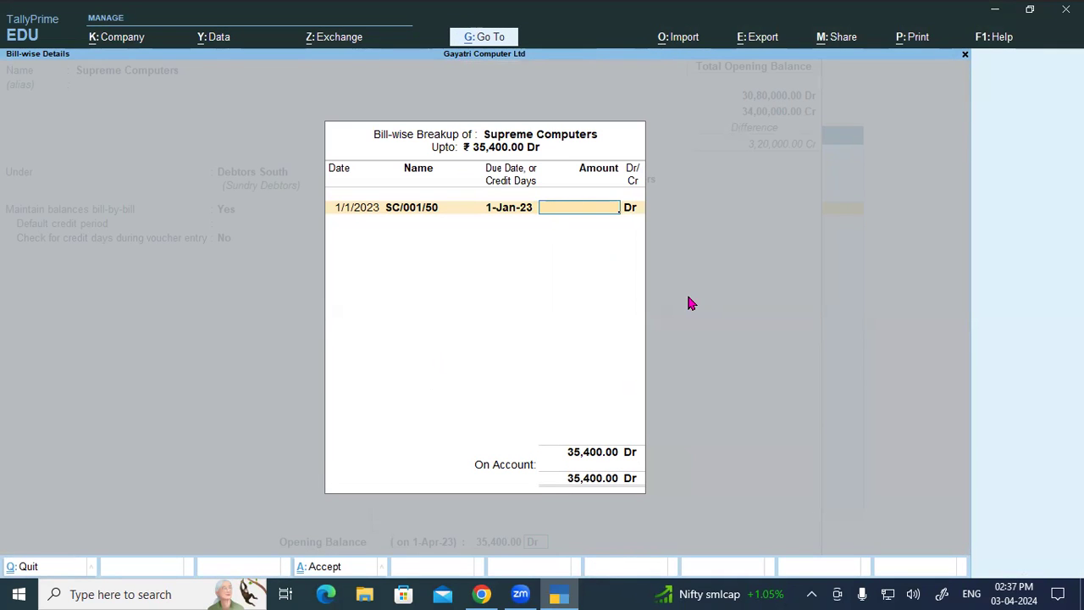
{"action": "key", "text": "alt+Tab"}
{"action": "key", "text": "alt+Tab"}
{"action": "type", "text": "15400"}
{"action": "key", "text": "Return"}
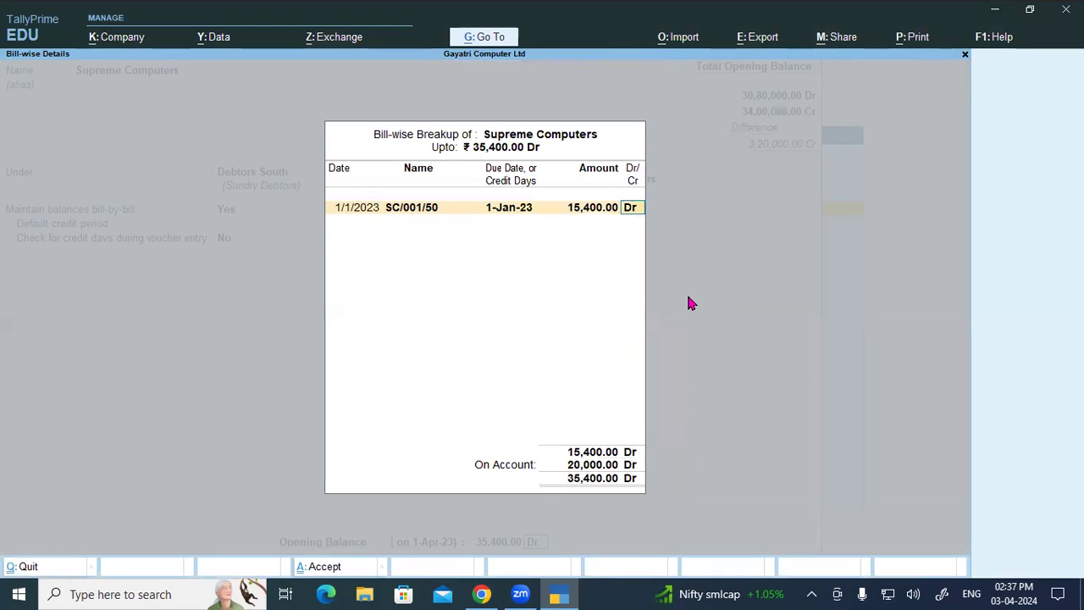
{"action": "key", "text": "Return"}
Step: Add Supreme Computers' second bill dated 1-Feb-2023 with bill number SC/001/51
{"action": "type", "text": "01-0"}
{"action": "type", "text": "2"}
{"action": "key", "text": "Return"}
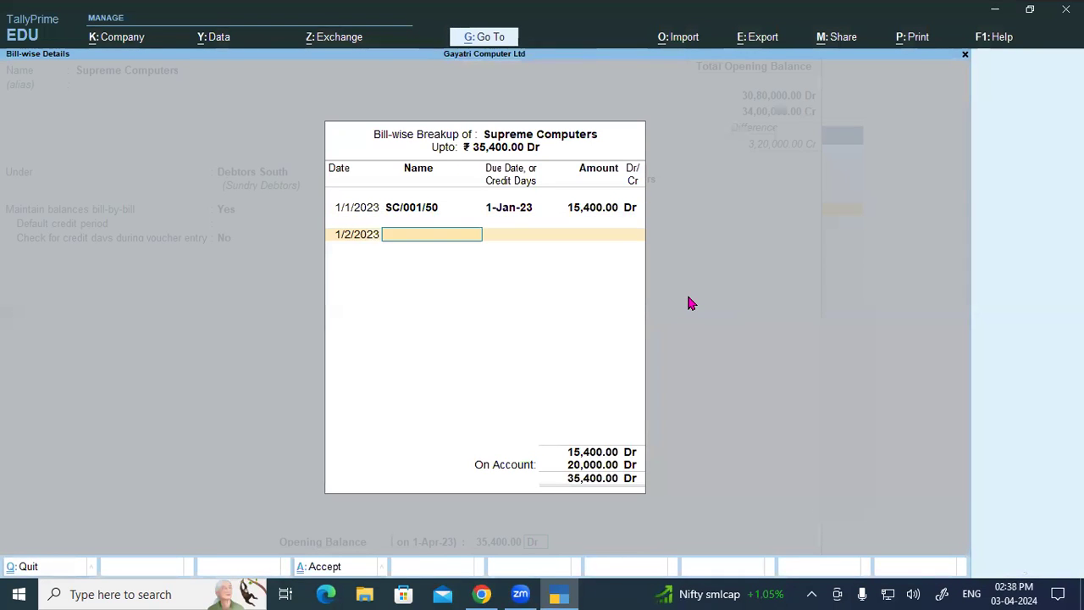
{"action": "key", "text": "ctrl+alt+v"}
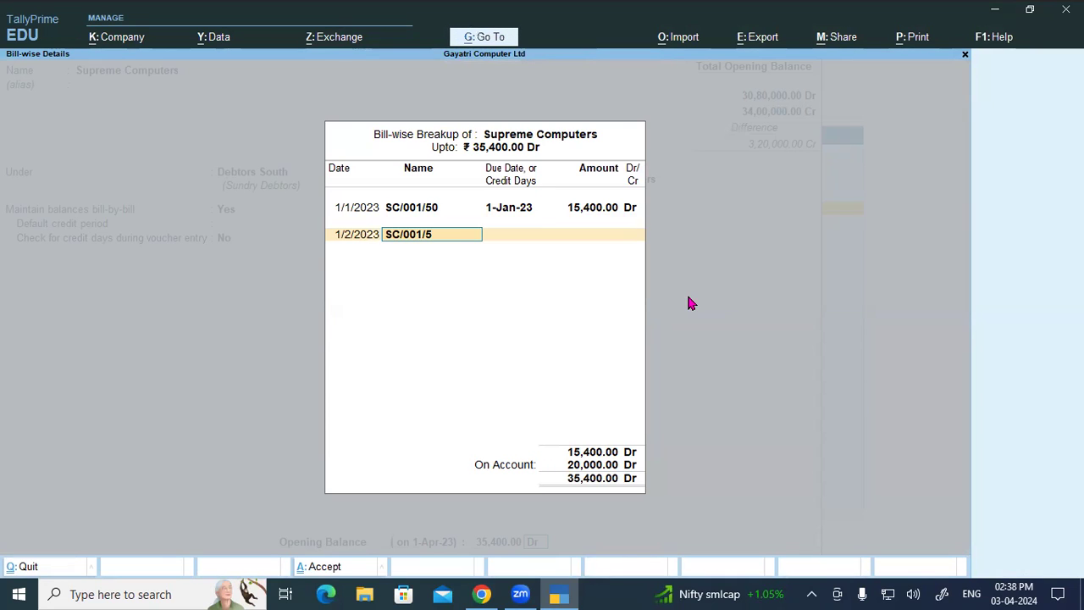
{"action": "type", "text": "1"}
{"action": "key", "text": "Return"}
{"action": "key", "text": "Return"}
Step: Set the amount of bill SC/001/51 to 12,000 Dr
{"action": "type", "text": "12"}
{"action": "key", "text": "Return"}
{"action": "key", "text": "Return"}
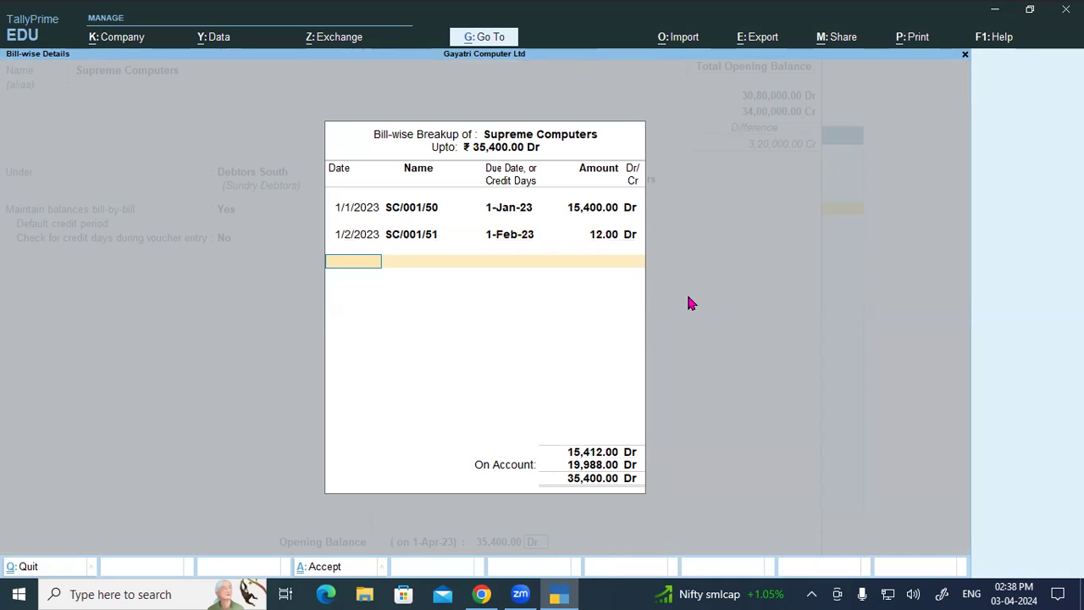
{"action": "key", "text": "BackSpace"}
{"action": "key", "text": "BackSpace"}
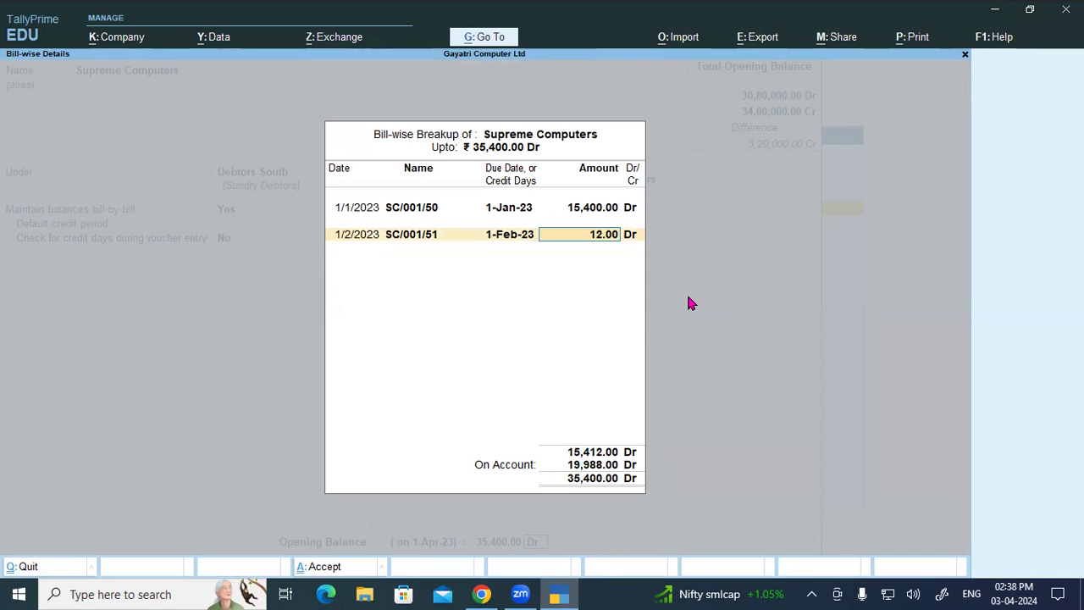
{"action": "type", "text": "12000"}
{"action": "key", "text": "Return"}
{"action": "key", "text": "Return"}
Step: Add Supreme Computers' third bill dated 1-Mar-2023 with bill number SC/001/52, keeping the remaining 8,000 Dr as its amount
{"action": "type", "text": "01"}
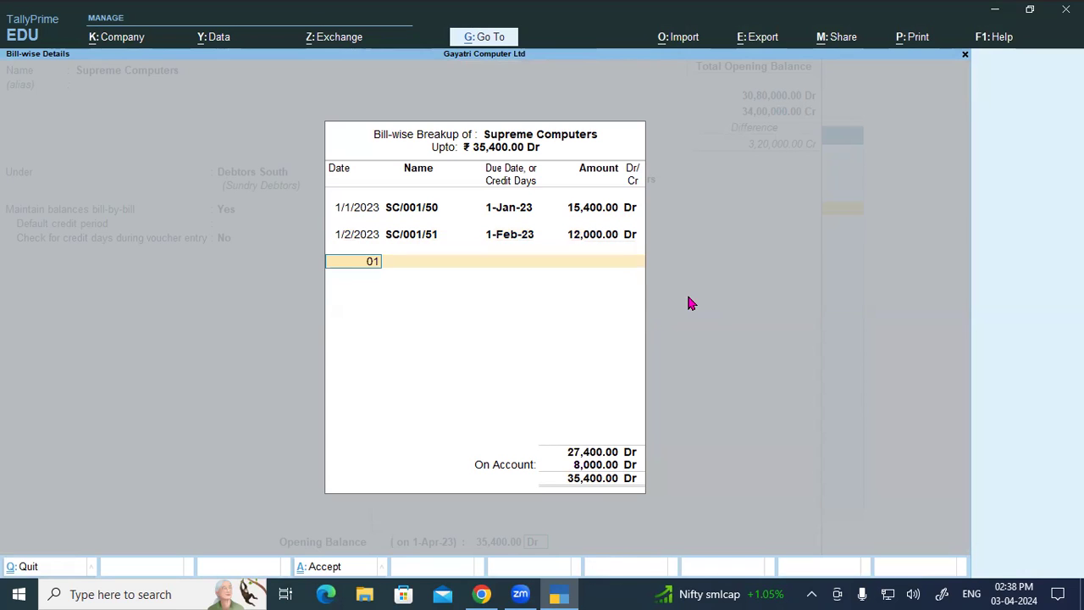
{"action": "type", "text": "-03"}
{"action": "key", "text": "Return"}
{"action": "type", "text": "SC/001/52"}
{"action": "key", "text": "Return"}
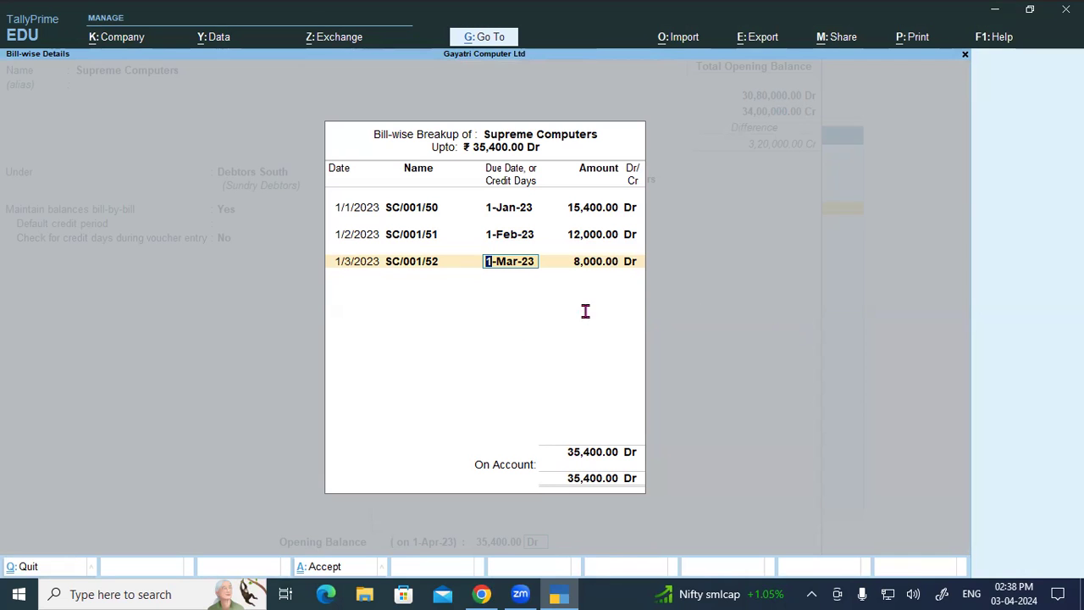
Step: Check the SC/001/52 amount in the PDF, then accept Supreme Computers' bill-wise breakup and save the ledger
{"action": "key", "text": "alt+Tab"}
{"action": "left_click_drag", "start_coordinate": [688, 306], "coordinate": [710, 302]}
{"action": "left_click", "coordinate": [709, 302]}
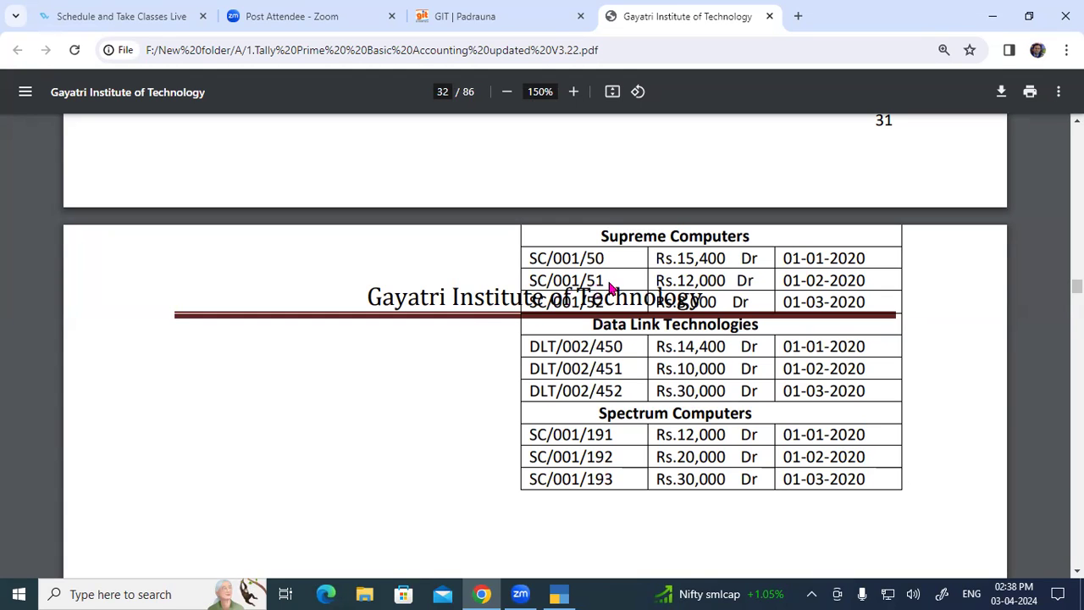
{"action": "key", "text": "alt+Tab"}
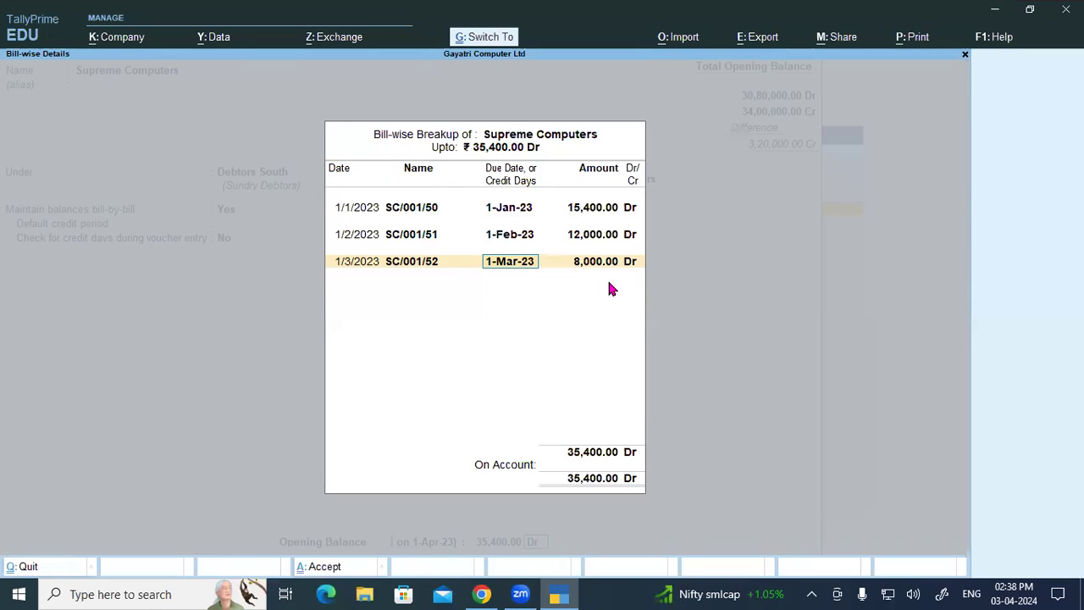
{"action": "key", "text": "ctrl+a"}
{"action": "key", "text": "Return"}
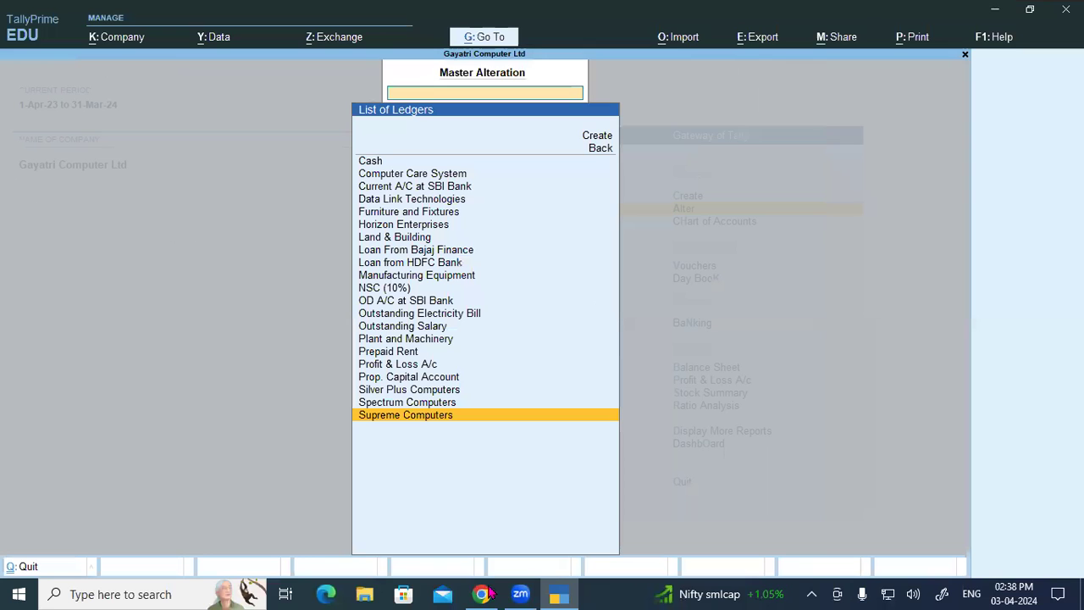
Step: Look up Data Link Technologies' bills in the PDF, and open its ledger for alteration in TallyPrime
{"action": "left_click", "coordinate": [482, 498]}
{"action": "left_click_drag", "start_coordinate": [600, 322], "coordinate": [759, 322]}
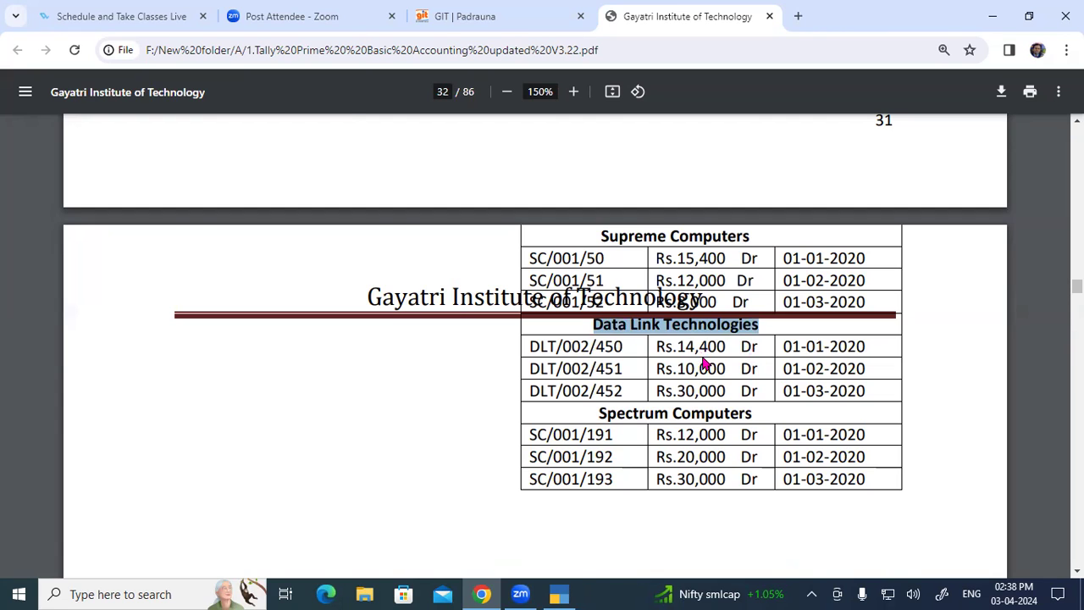
{"action": "key", "text": "alt+Tab"}
{"action": "type", "text": "S"}
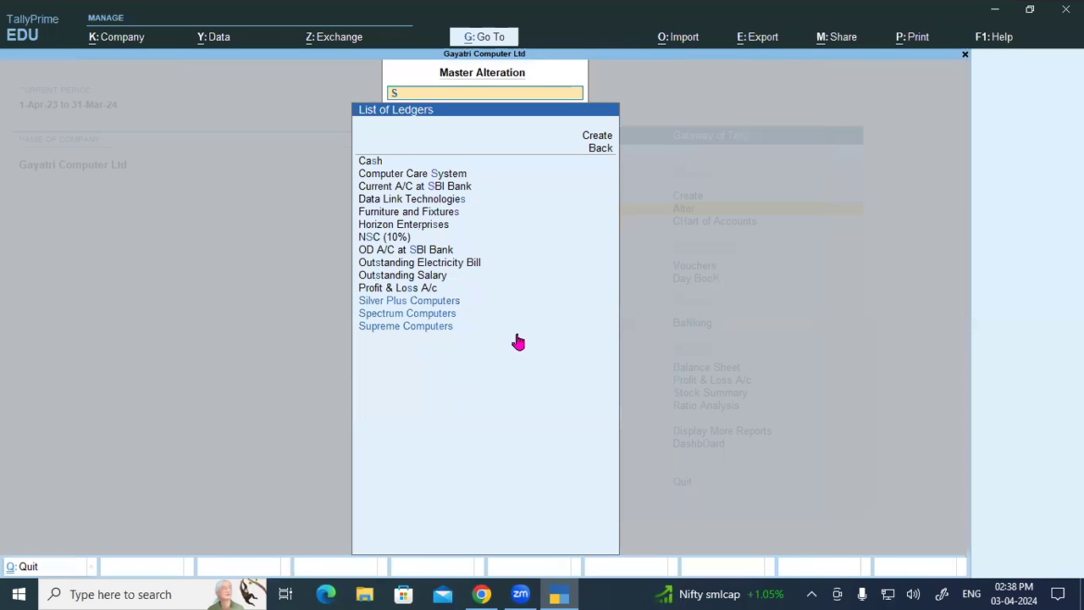
{"action": "key", "text": "BackSpace"}
{"action": "type", "text": "Da"}
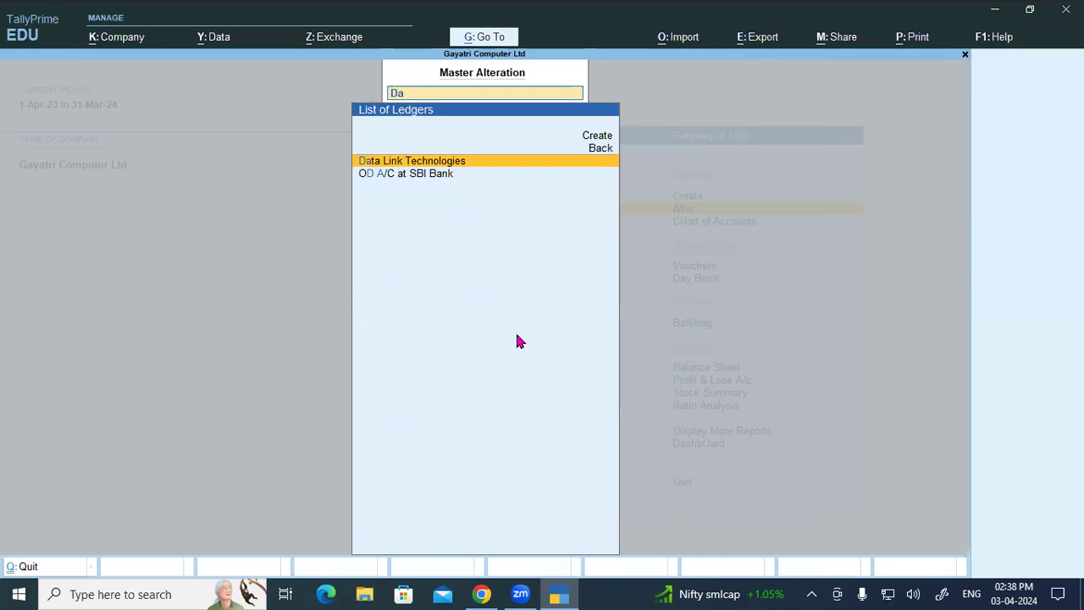
{"action": "key", "text": "Return"}
Step: Open the Data Link Technologies ledger and advance through its unchanged details to the Dr/Cr side of the opening balance
{"action": "key", "text": "Return"}
{"action": "key", "text": "Return"}
{"action": "key", "text": "Return"}
{"action": "key", "text": "Return"}
{"action": "key", "text": "Return"}
{"action": "key", "text": "Return"}
{"action": "key", "text": "Return"}
{"action": "key", "text": "Return"}
{"action": "key", "text": "Return"}
{"action": "key", "text": "Return"}
{"action": "key", "text": "Return"}
{"action": "key", "text": "Return"}
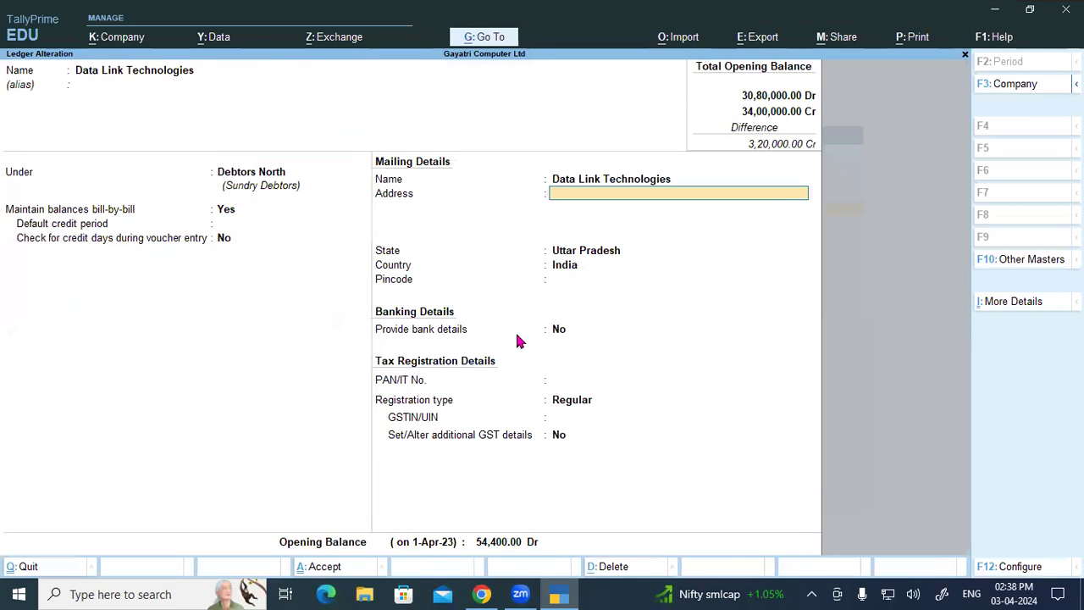
{"action": "key", "text": "Return"}
{"action": "key", "text": "Return"}
{"action": "key", "text": "Return"}
{"action": "key", "text": "Return"}
{"action": "key", "text": "Return"}
{"action": "key", "text": "Return"}
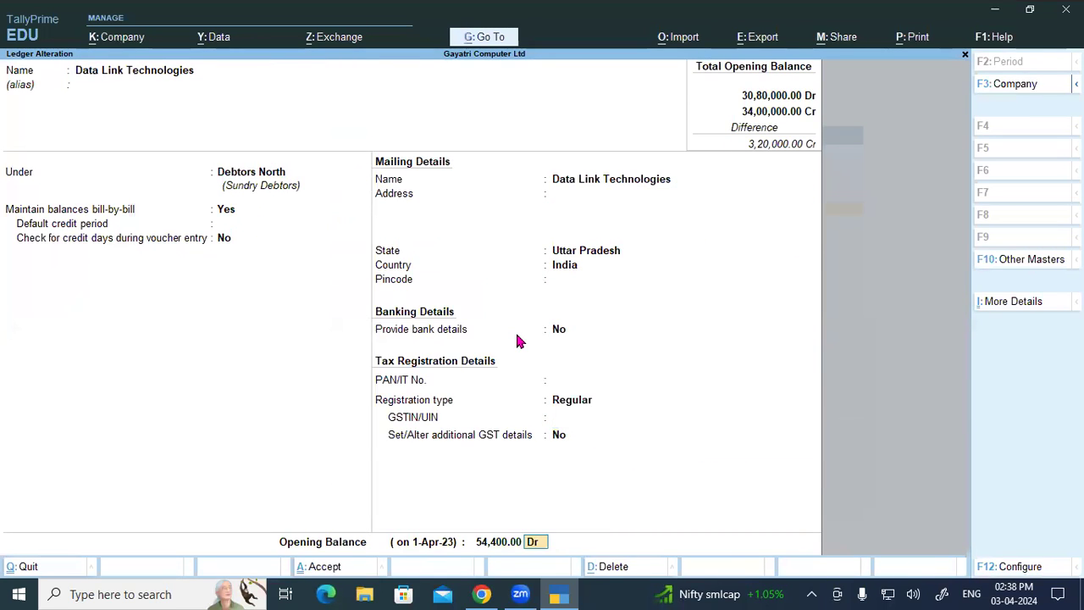
Step: Start Data Link Technologies' first bill dated 1-Jan-2023, with bill number DLT/002/450 copied from the PDF and the default due date
{"action": "type", "text": "01-01"}
{"action": "key", "text": "Return"}
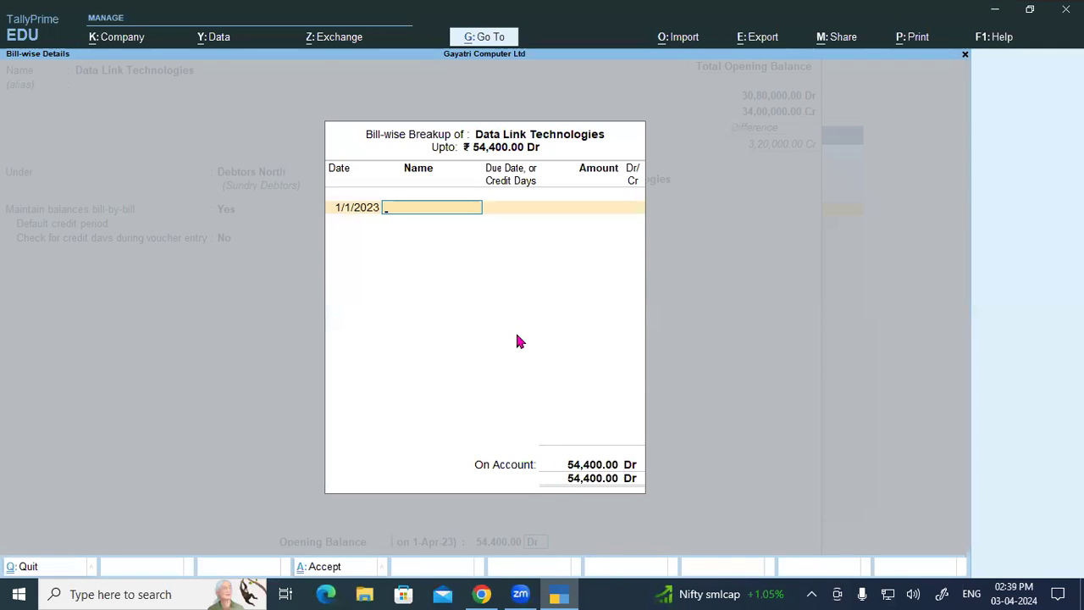
{"action": "key", "text": "alt+Tab"}
{"action": "left_click_drag", "start_coordinate": [528, 348], "coordinate": [619, 347]}
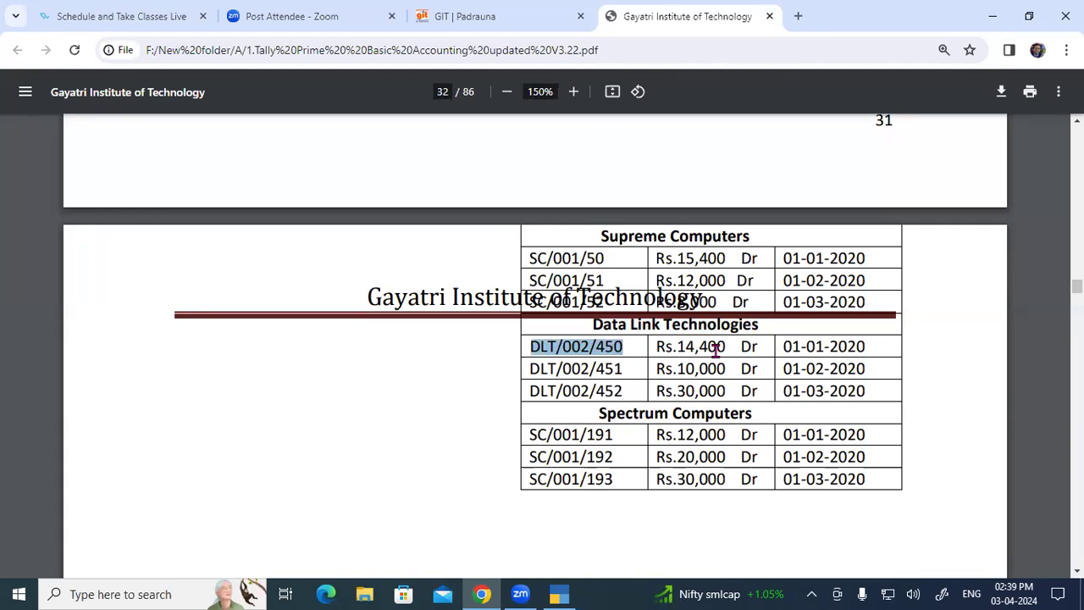
{"action": "key", "text": "ctrl+c"}
{"action": "key", "text": "alt+Tab"}
{"action": "key", "text": "ctrl+alt+v"}
{"action": "key", "text": "Return"}
{"action": "key", "text": "Return"}
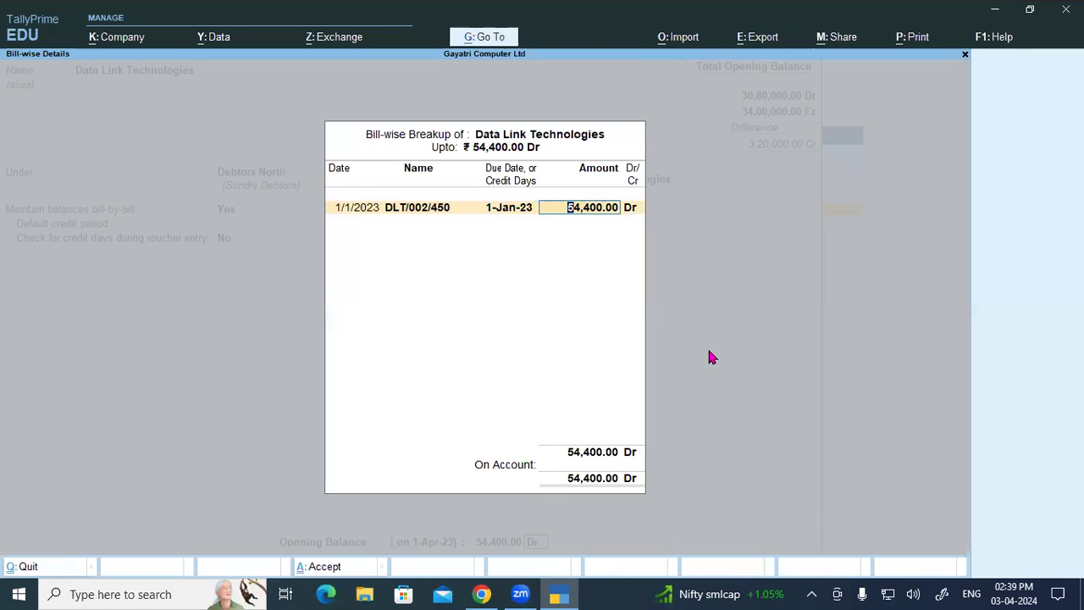
Step: Set the amount of bill DLT/002/450 to 14,400 Dr
{"action": "type", "text": "14,4"}
{"action": "type", "text": "00"}
{"action": "key", "text": "Return"}
{"action": "key", "text": "Return"}
Step: Add Data Link Technologies' second bill dated 1-Feb-2023 with bill number DLT/002/451 and amount 10,000 Dr
{"action": "type", "text": "01-02"}
{"action": "key", "text": "Return"}
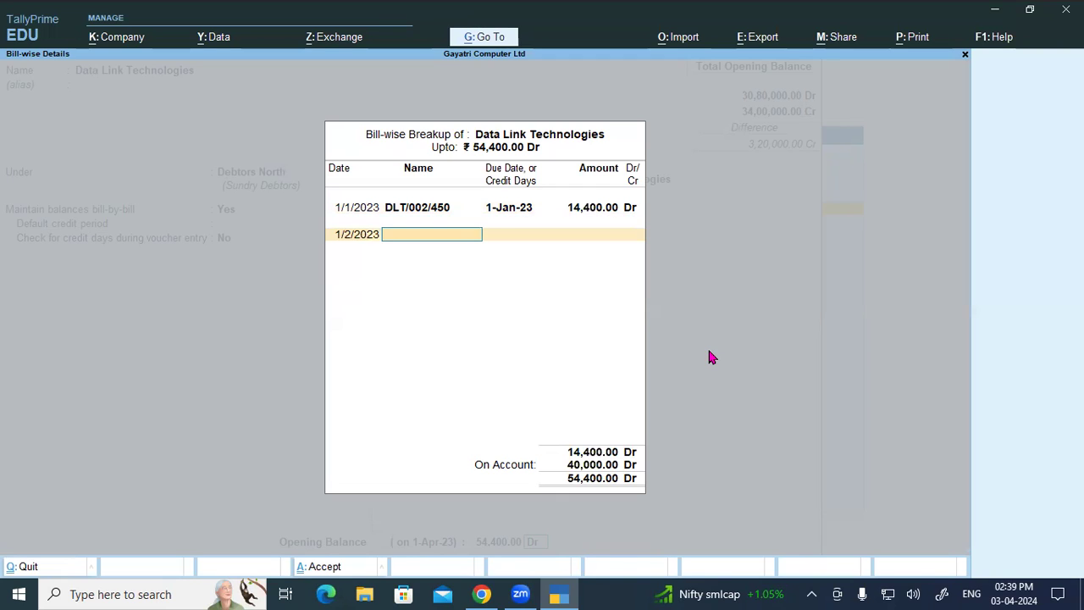
{"action": "key", "text": "ctrl+v"}
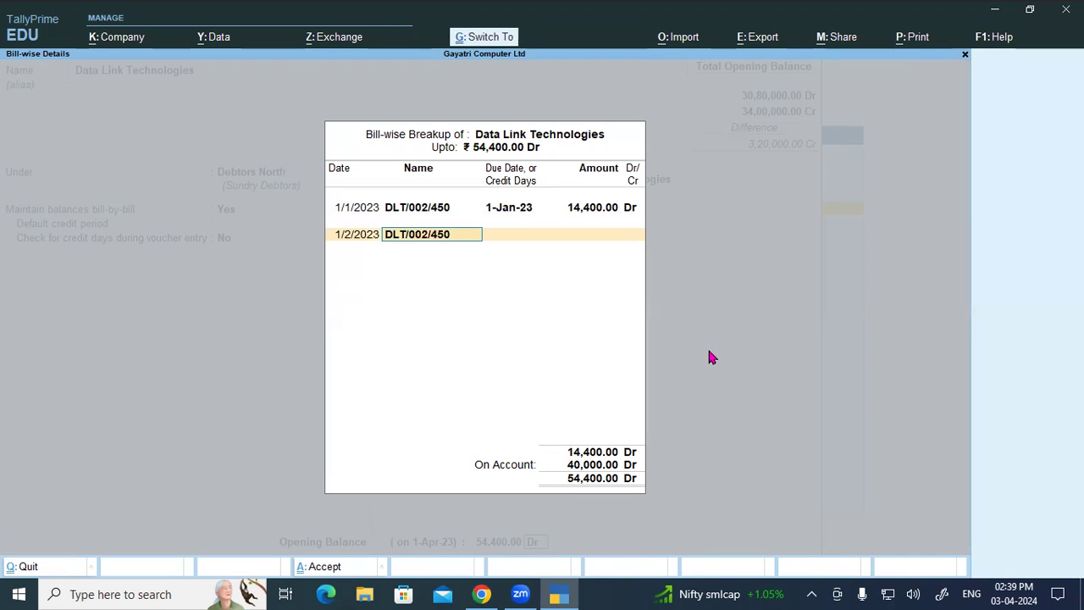
{"action": "key", "text": "BackSpace"}
{"action": "type", "text": "1"}
{"action": "key", "text": "Return"}
{"action": "key", "text": "Return"}
{"action": "type", "text": "10000"}
{"action": "key", "text": "Return"}
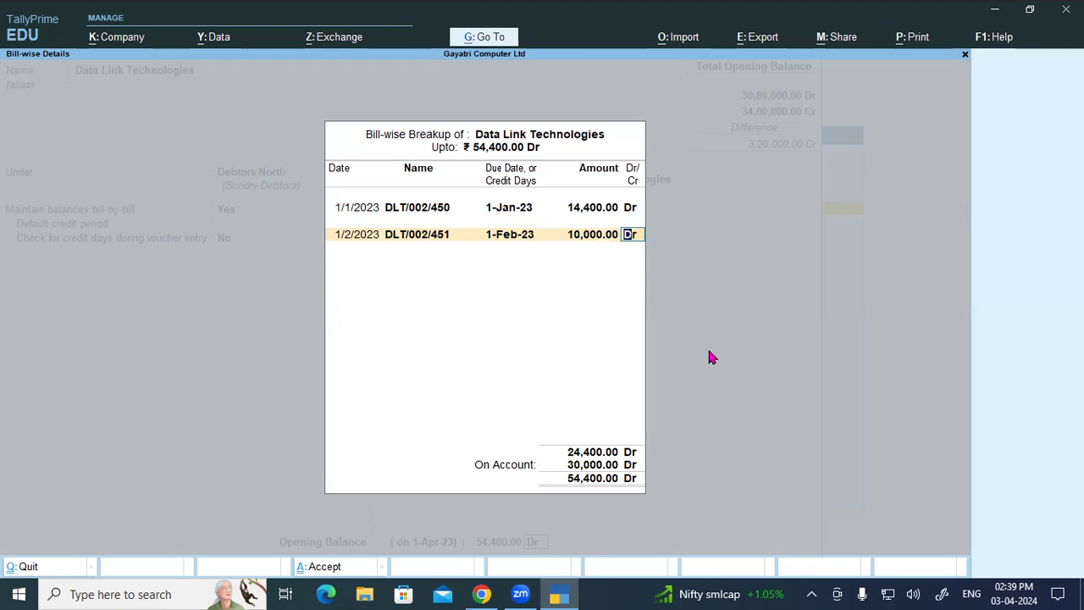
{"action": "key", "text": "Return"}
Step: Enter Data Link Technologies' third bill dated 1-Mar-2023 with bill number DLT/002/452 and the default due date
{"action": "type", "text": "01-0"}
{"action": "type", "text": "3"}
{"action": "key", "text": "Return"}
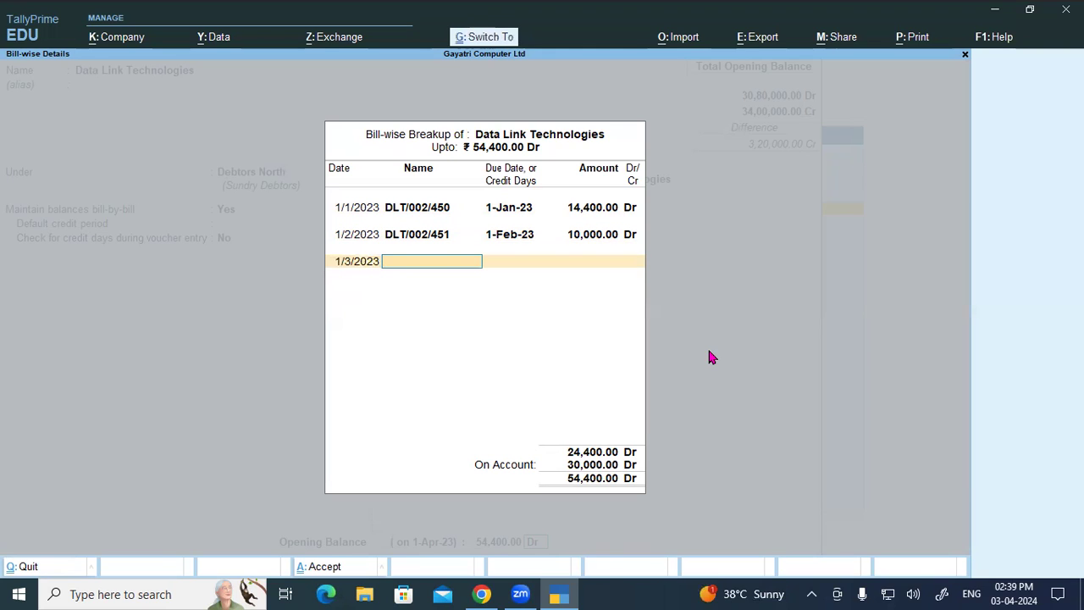
{"action": "key", "text": "ctrl+v"}
{"action": "type", "text": "="}
{"action": "key", "text": "BackSpace"}
{"action": "key", "text": "BackSpace"}
{"action": "type", "text": "2"}
{"action": "key", "text": "Return"}
{"action": "key", "text": "Return"}
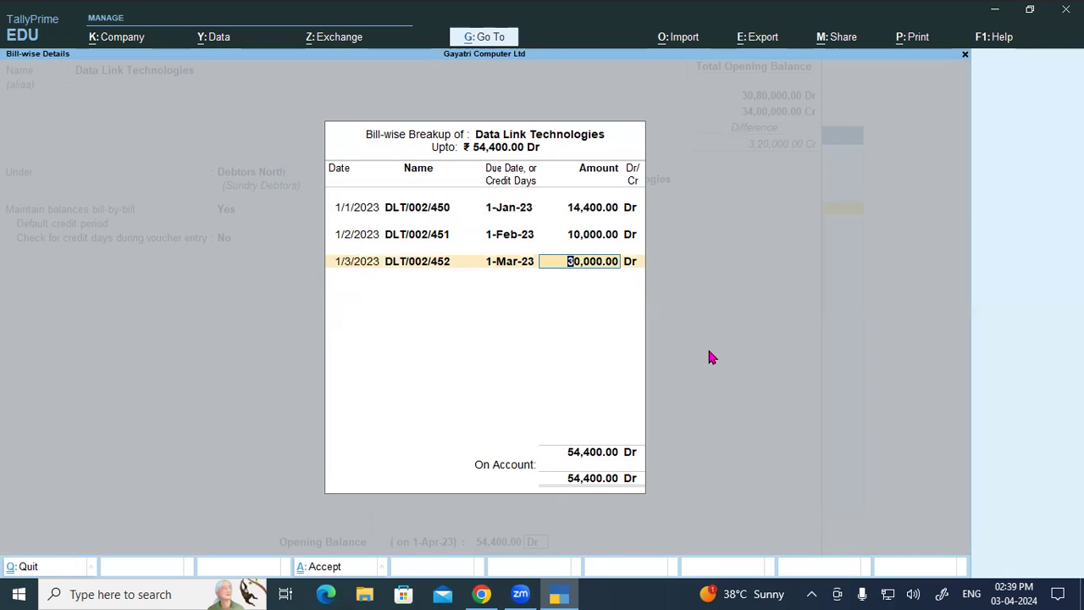
Step: Keep the remaining 30,000 Dr on bill DLT/002/452, then accept the bill-wise breakup and save the ledger
{"action": "key", "text": "Return"}
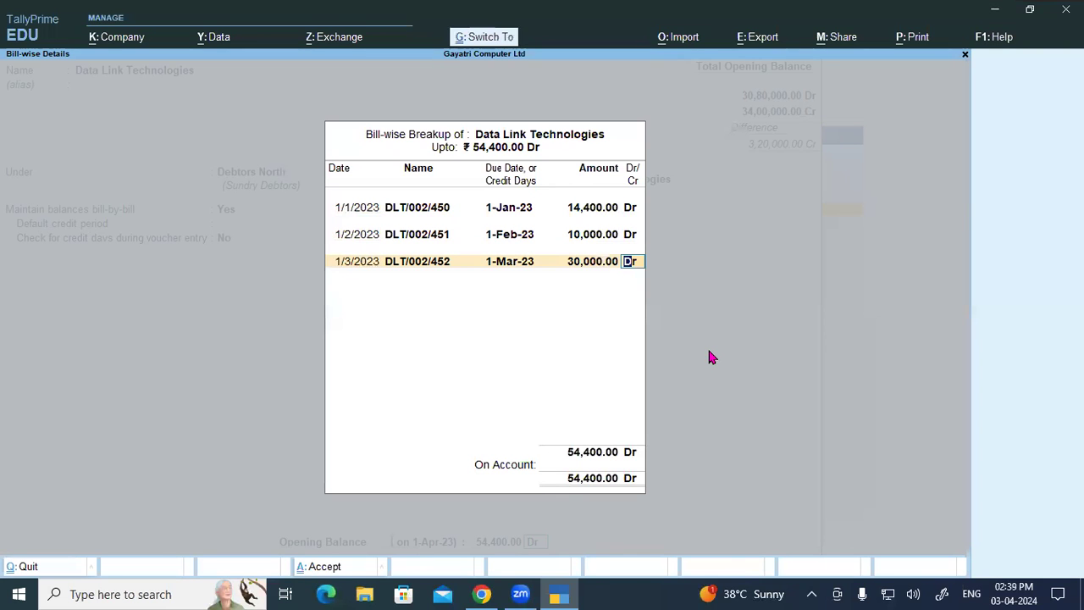
{"action": "key", "text": "ctrl+a"}
{"action": "key", "text": "Return"}
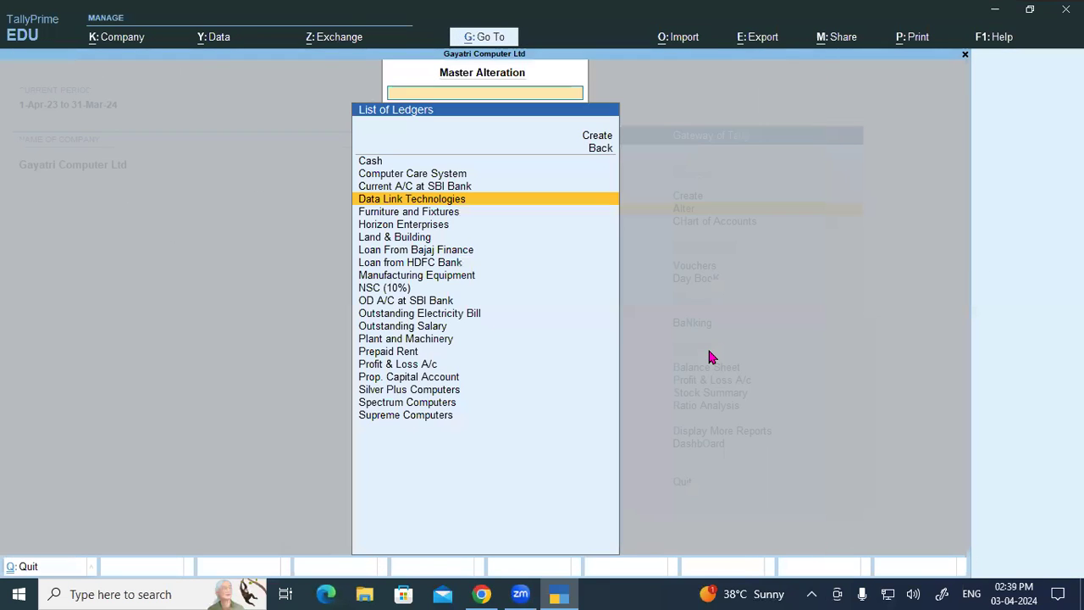
Step: Select Spectrum Computers' bill number SC/001/191 in the PDF, and open the Spectrum Computers ledger for alteration in TallyPrime
{"action": "key", "text": "alt+Tab"}
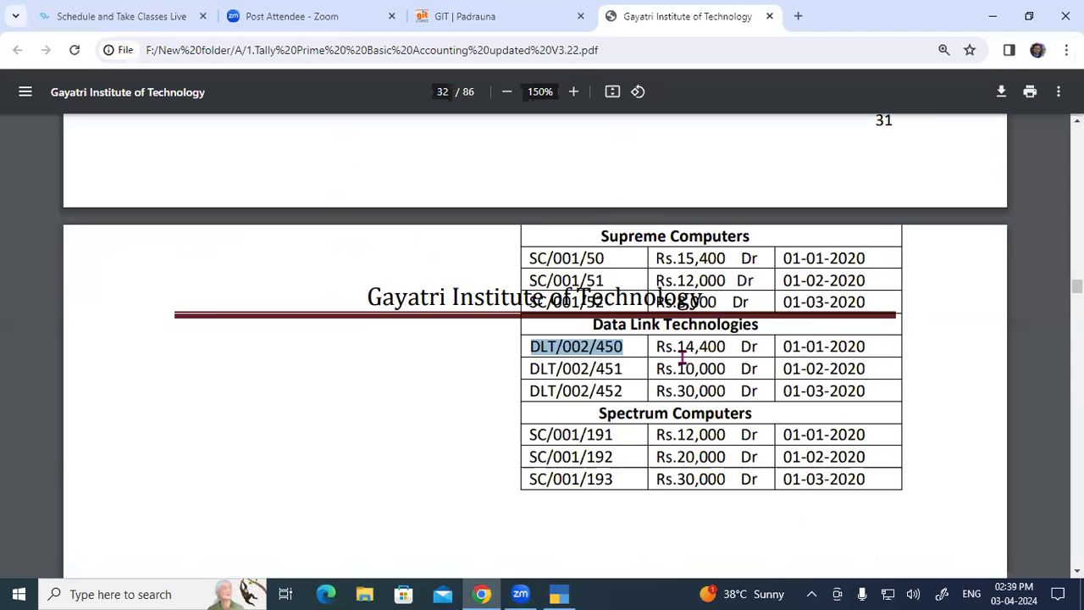
{"action": "left_click_drag", "start_coordinate": [609, 413], "coordinate": [736, 410]}
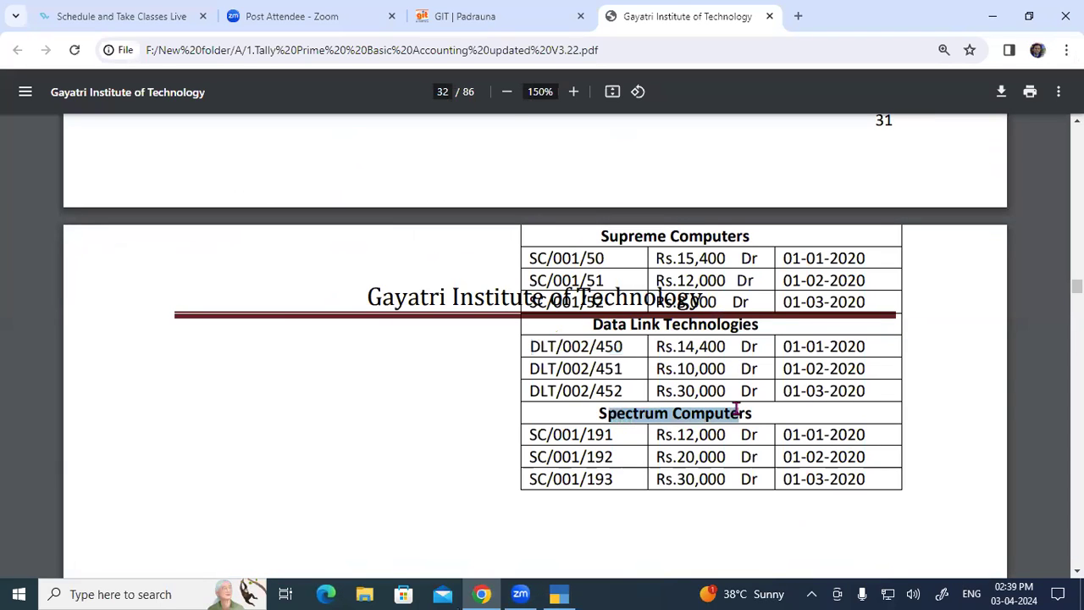
{"action": "left_click_drag", "start_coordinate": [531, 436], "coordinate": [613, 436]}
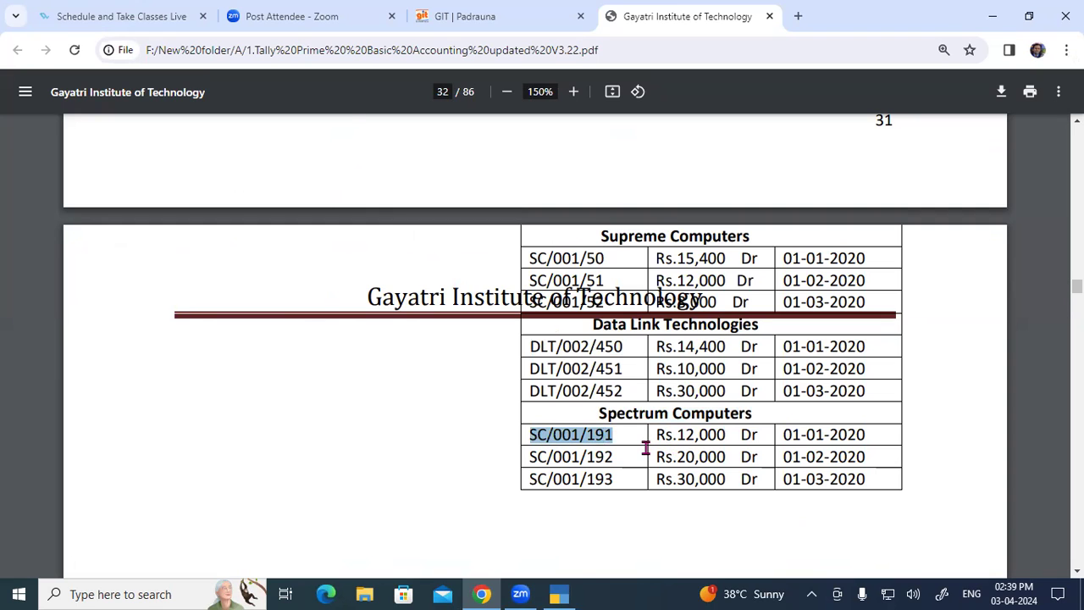
{"action": "key", "text": "alt+Tab"}
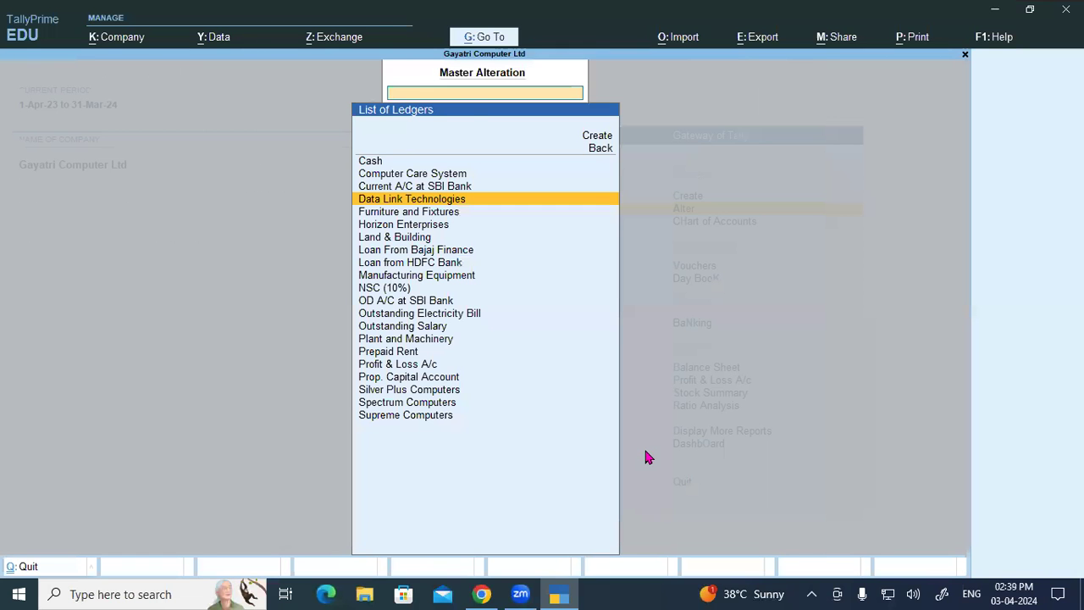
{"action": "type", "text": "Sp"}
{"action": "key", "text": "Return"}
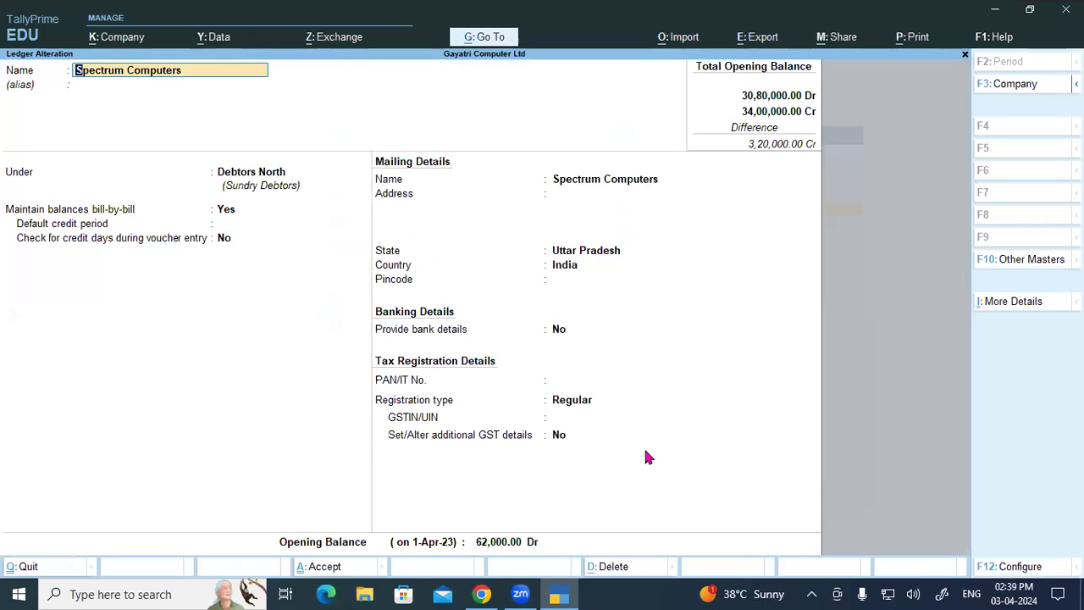
Step: Advance through Spectrum Computers' unchanged ledger details and opening balance to its bill-wise breakup
{"action": "key", "text": "Return"}
{"action": "key", "text": "Return"}
{"action": "key", "text": "Return"}
{"action": "key", "text": "Return"}
{"action": "key", "text": "Return"}
{"action": "key", "text": "Return"}
{"action": "key", "text": "Return"}
{"action": "key", "text": "Return"}
{"action": "key", "text": "Return"}
{"action": "key", "text": "Return"}
{"action": "key", "text": "Return"}
{"action": "key", "text": "Return"}
{"action": "key", "text": "Return"}
{"action": "key", "text": "Return"}
{"action": "key", "text": "Return"}
{"action": "key", "text": "Return"}
{"action": "key", "text": "Return"}
{"action": "key", "text": "Return"}
{"action": "key", "text": "Return"}
Step: Add Spectrum Computers' first bill dated 1-Jan-2023 with bill number SC/001/191 and amount 12,000 Dr
{"action": "key", "text": "BackSpace"}
{"action": "type", "text": "01-01-23"}
{"action": "key", "text": "Return"}
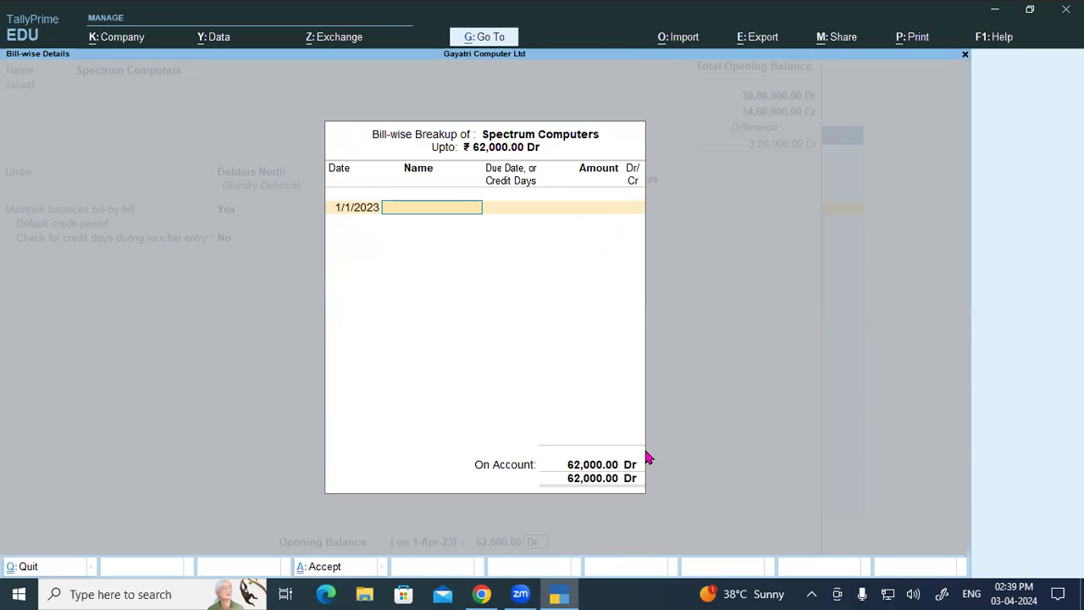
{"action": "type", "text": "SC/001/191"}
{"action": "key", "text": "Return"}
{"action": "key", "text": "Return"}
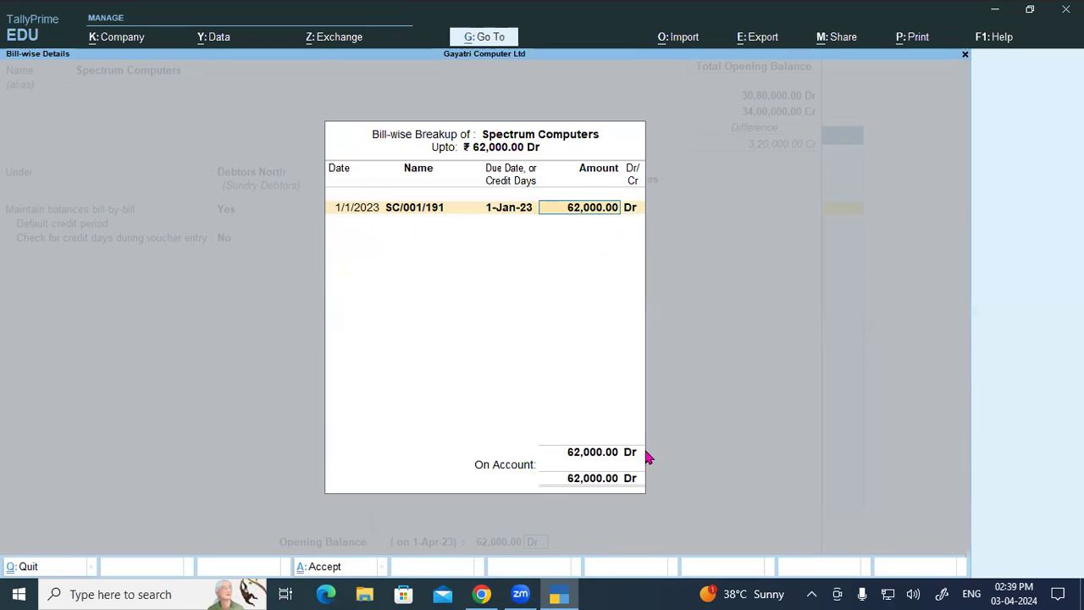
{"action": "type", "text": "12000"}
{"action": "key", "text": "Return"}
Step: Add Spectrum Computers' second bill dated 1-Feb-2023 with bill number SC/001/192 and amount 20,000 Dr
{"action": "type", "text": "01-02-23"}
{"action": "key", "text": "Return"}
{"action": "type", "text": "SC/001/192"}
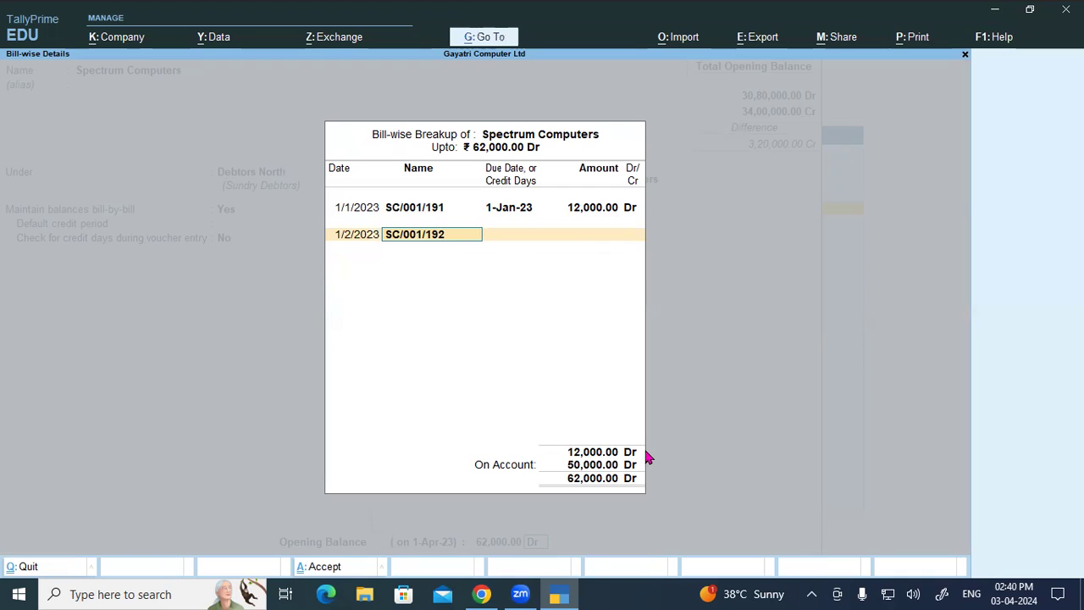
{"action": "key", "text": "Return"}
{"action": "key", "text": "Return"}
{"action": "type", "text": "20000"}
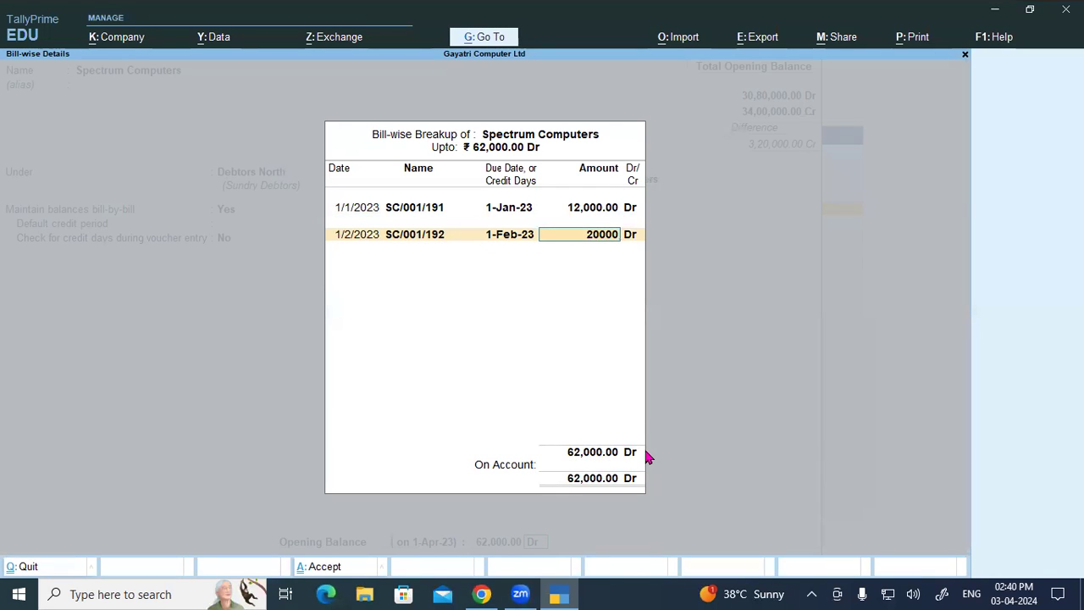
{"action": "key", "text": "Return"}
{"action": "key", "text": "Return"}
Step: Add Spectrum Computers' third bill dated 1-Mar-2023 with bill number SC/001/193, keeping the remaining 30,000 Dr as its amount
{"action": "type", "text": "01-03"}
{"action": "key", "text": "Return"}
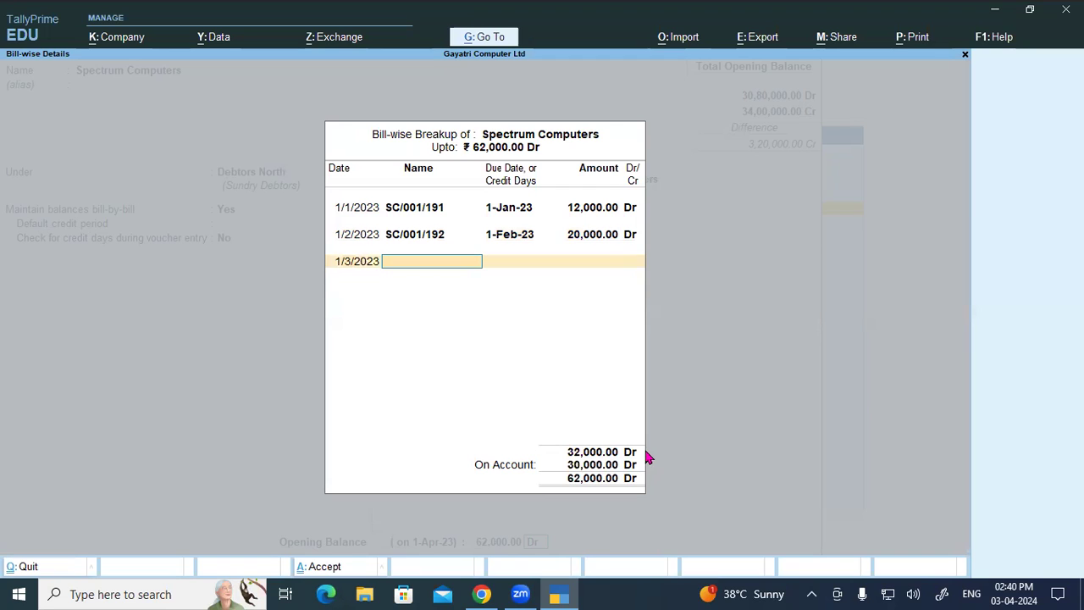
{"action": "type", "text": "SC/001/193"}
{"action": "key", "text": "Return"}
{"action": "key", "text": "Return"}
{"action": "key", "text": "Return"}
{"action": "key", "text": "Return"}
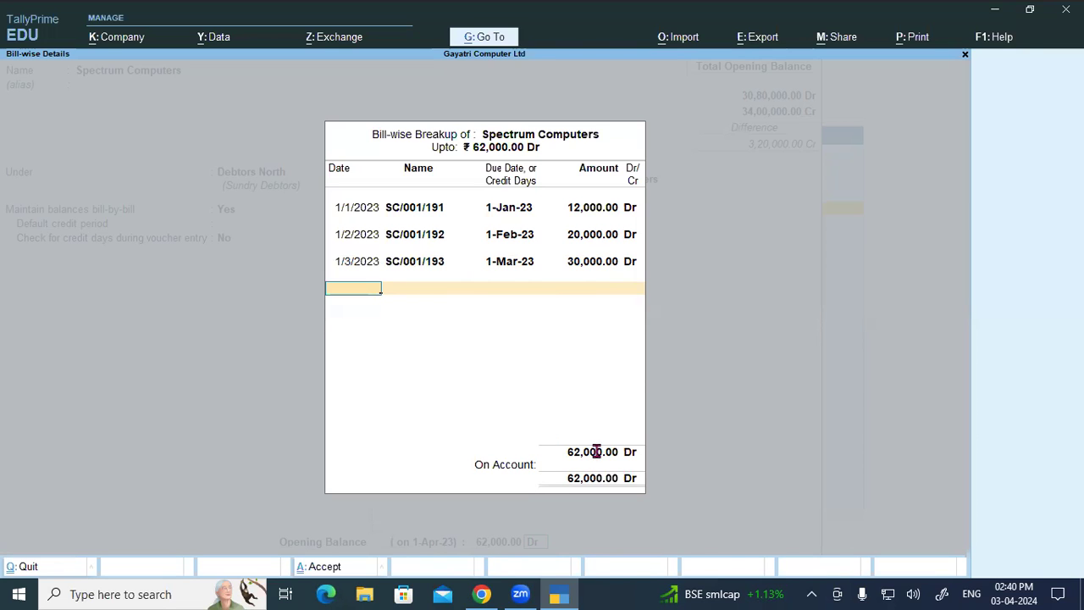
Step: Check Spectrum Computers' bills in the PDF, then accept the bill-wise breakup and save the ledger
{"action": "key", "text": "alt+Tab"}
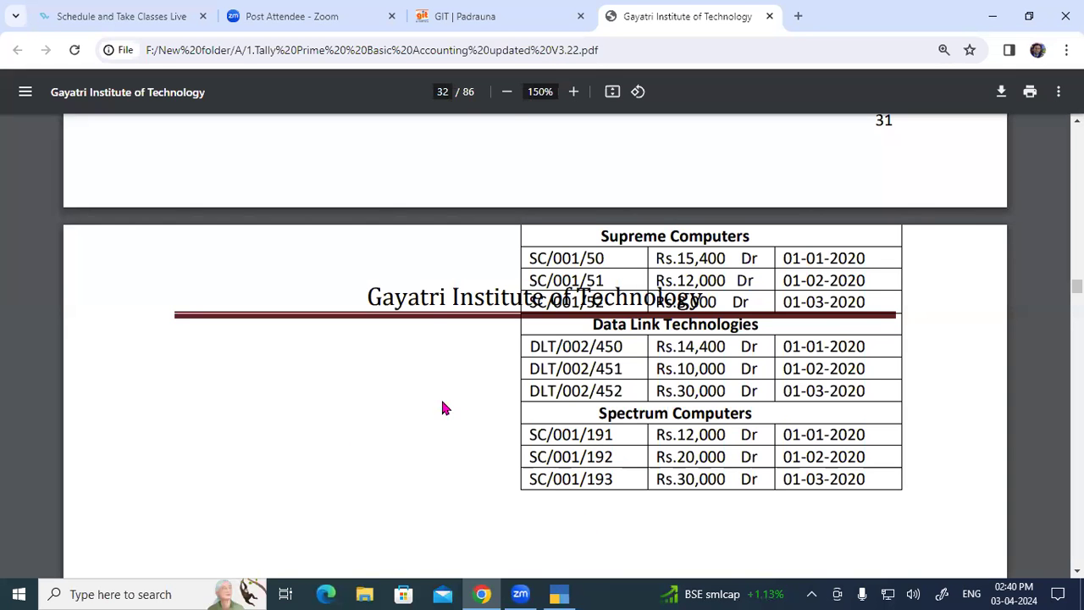
{"action": "key", "text": "alt+Tab"}
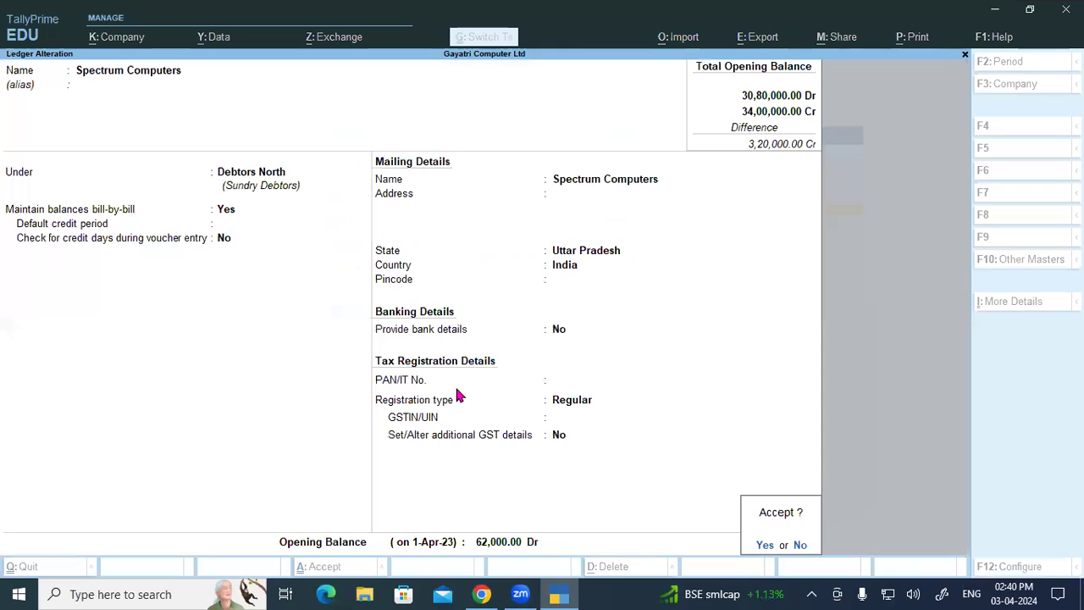
{"action": "key", "text": "Return"}
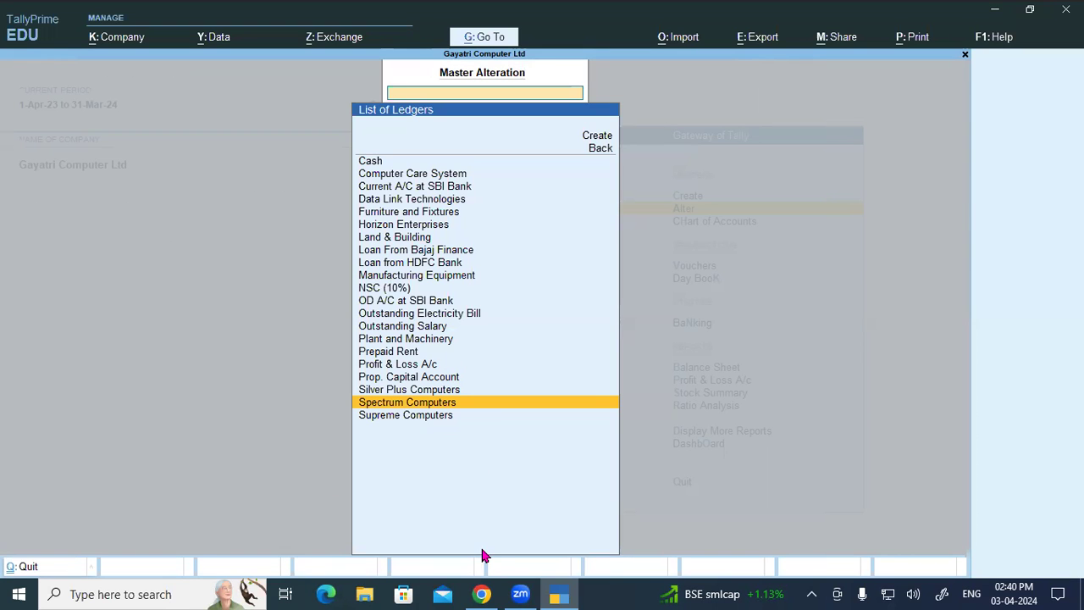
Step: Review the creditor and debtor bill tables and the bill-wise entry explanation in the PDF
{"action": "key", "text": "alt+Tab"}
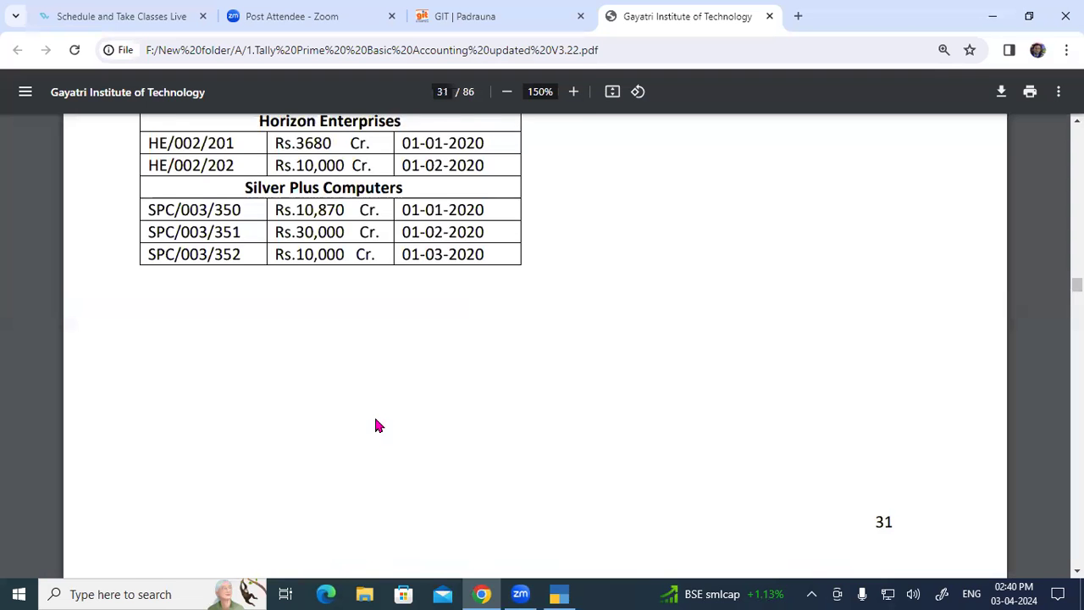
{"action": "scroll", "coordinate": [375, 419], "scroll_direction": "up", "scroll_amount": 4}
{"action": "left_click_drag", "start_coordinate": [237, 346], "coordinate": [415, 352]}
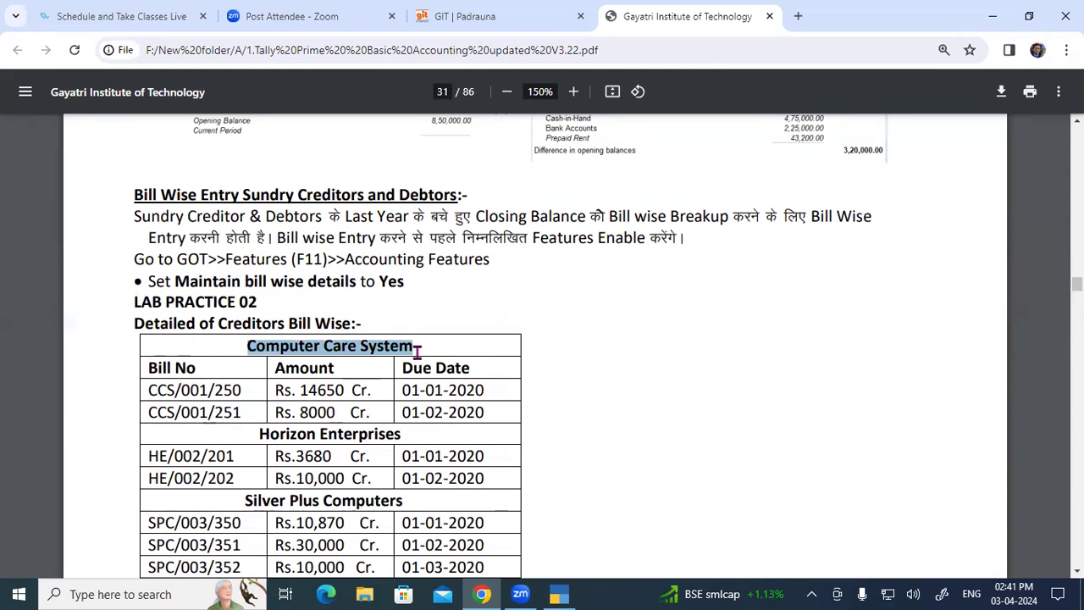
{"action": "scroll", "coordinate": [417, 351], "scroll_direction": "down", "scroll_amount": 5}
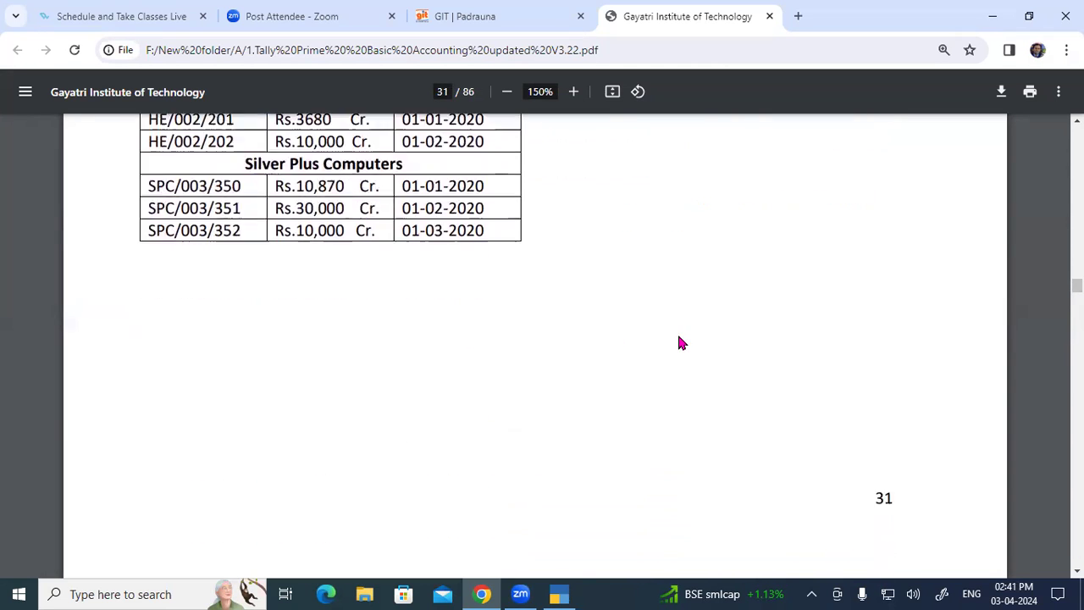
{"action": "left_click_drag", "start_coordinate": [601, 315], "coordinate": [751, 316]}
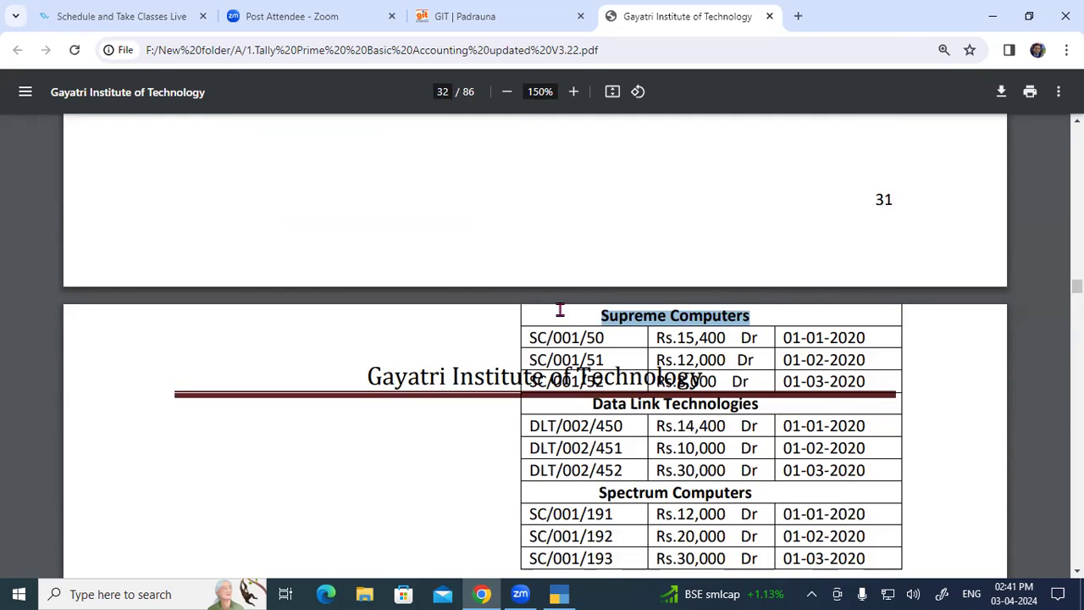
{"action": "scroll", "coordinate": [447, 262], "scroll_direction": "up", "scroll_amount": 5}
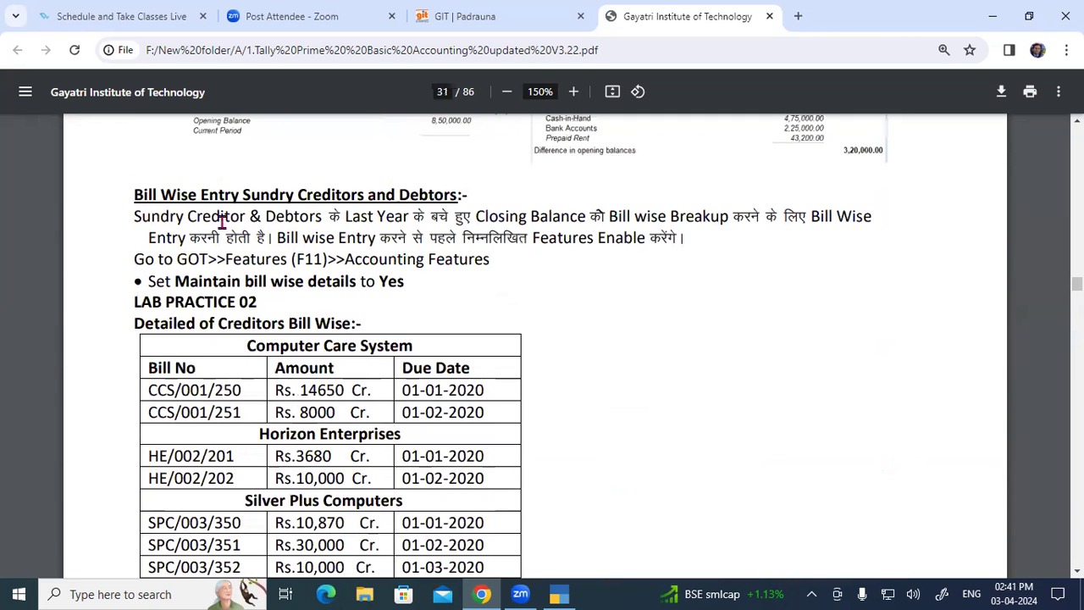
{"action": "left_click_drag", "start_coordinate": [176, 214], "coordinate": [612, 216]}
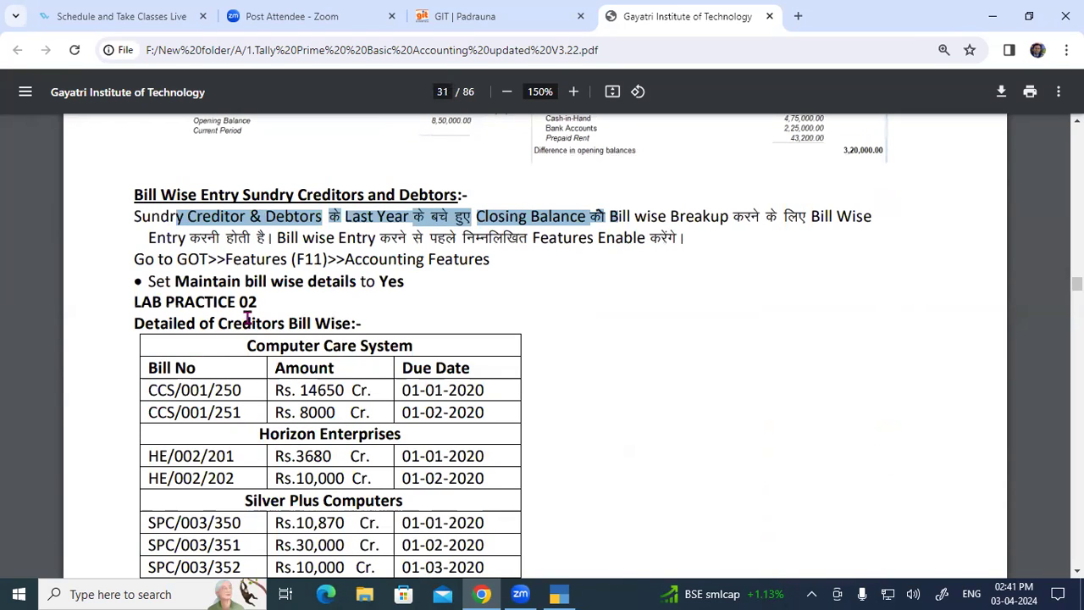
{"action": "left_click_drag", "start_coordinate": [489, 217], "coordinate": [604, 219]}
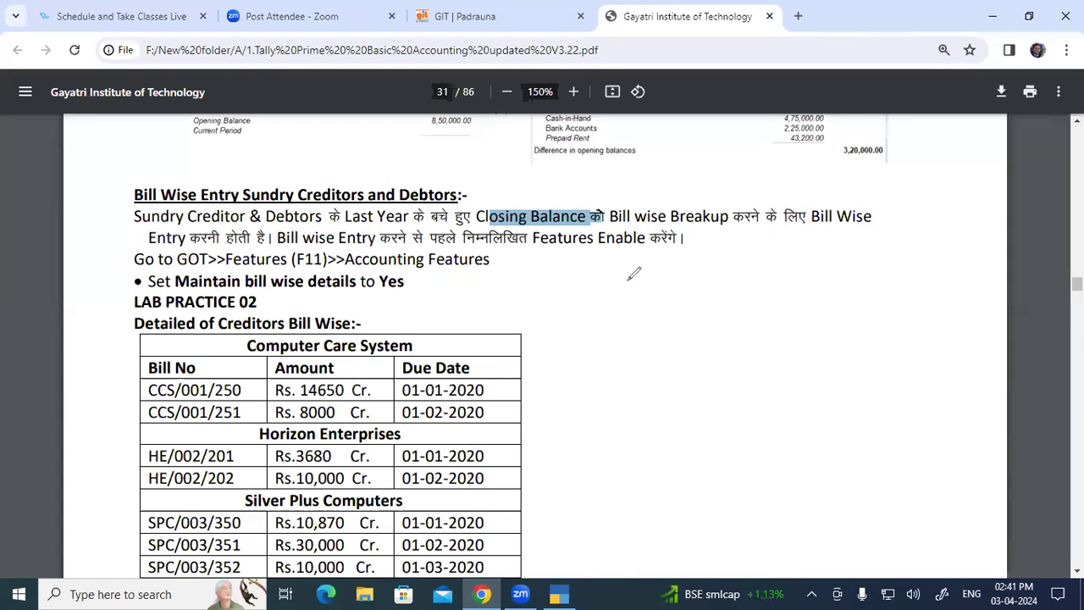
{"action": "left_click_drag", "start_coordinate": [625, 255], "coordinate": [627, 295]}
{"action": "left_click_drag", "start_coordinate": [623, 256], "coordinate": [653, 332]}
{"action": "mouse_move", "coordinate": [699, 225]}
{"action": "left_mouse_down"}
{"action": "mouse_move", "coordinate": [710, 264]}
{"action": "mouse_move", "coordinate": [731, 230]}
{"action": "left_mouse_up"}
{"action": "left_click", "coordinate": [713, 271]}
{"action": "left_click_drag", "start_coordinate": [712, 271], "coordinate": [805, 219]}
{"action": "mouse_move", "coordinate": [778, 285]}
{"action": "left_mouse_down"}
{"action": "mouse_move", "coordinate": [787, 335]}
{"action": "mouse_move", "coordinate": [794, 307]}
{"action": "left_mouse_up"}
{"action": "mouse_move", "coordinate": [815, 300]}
{"action": "left_mouse_down"}
{"action": "mouse_move", "coordinate": [805, 312]}
{"action": "mouse_move", "coordinate": [846, 328]}
{"action": "mouse_move", "coordinate": [838, 349]}
{"action": "left_mouse_up"}
{"action": "left_click_drag", "start_coordinate": [814, 343], "coordinate": [799, 357]}
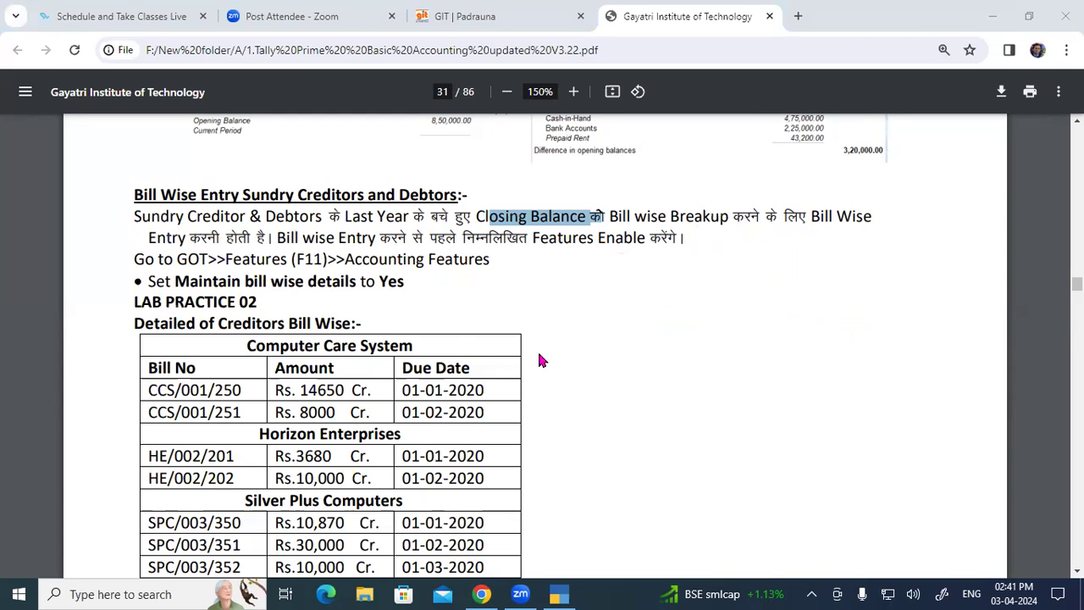
Step: Review the remaining debtor bill tables in the PDF, then switch back to TallyPrime's Gateway of Tally
{"action": "scroll", "coordinate": [396, 326], "scroll_direction": "down", "scroll_amount": 15}
{"action": "scroll", "coordinate": [396, 326], "scroll_direction": "down", "scroll_amount": 10}
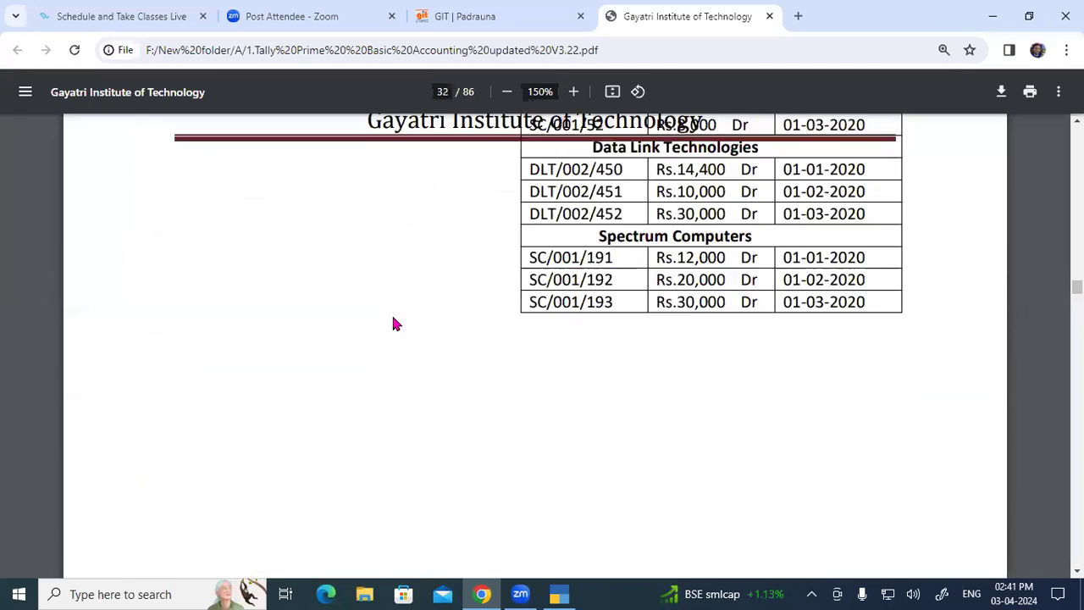
{"action": "scroll", "coordinate": [392, 322], "scroll_direction": "up", "scroll_amount": 3}
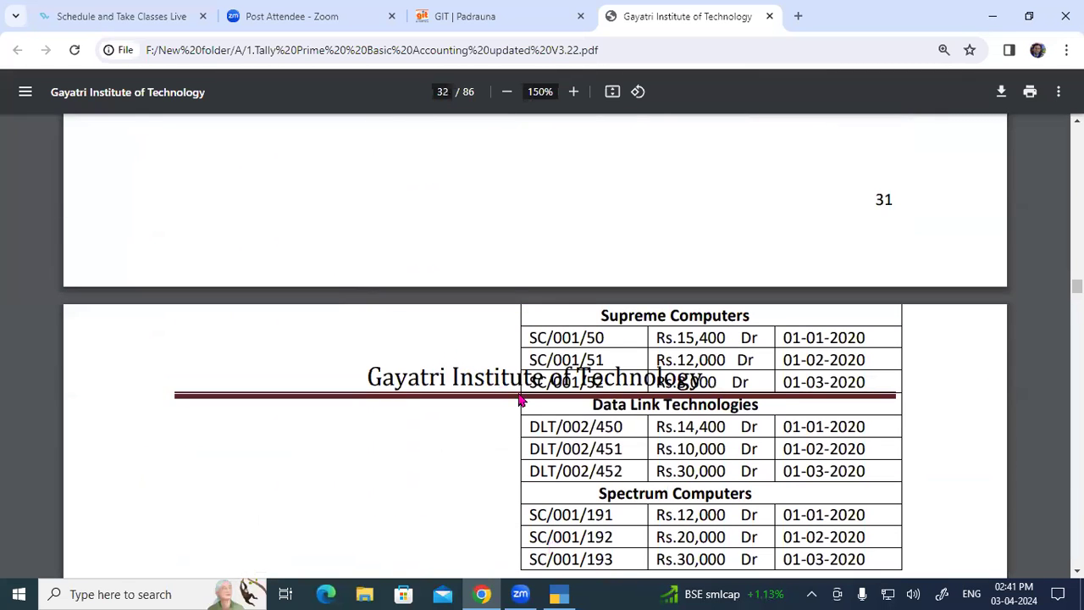
{"action": "key", "text": "alt+Tab"}
{"action": "key", "text": "Escape"}
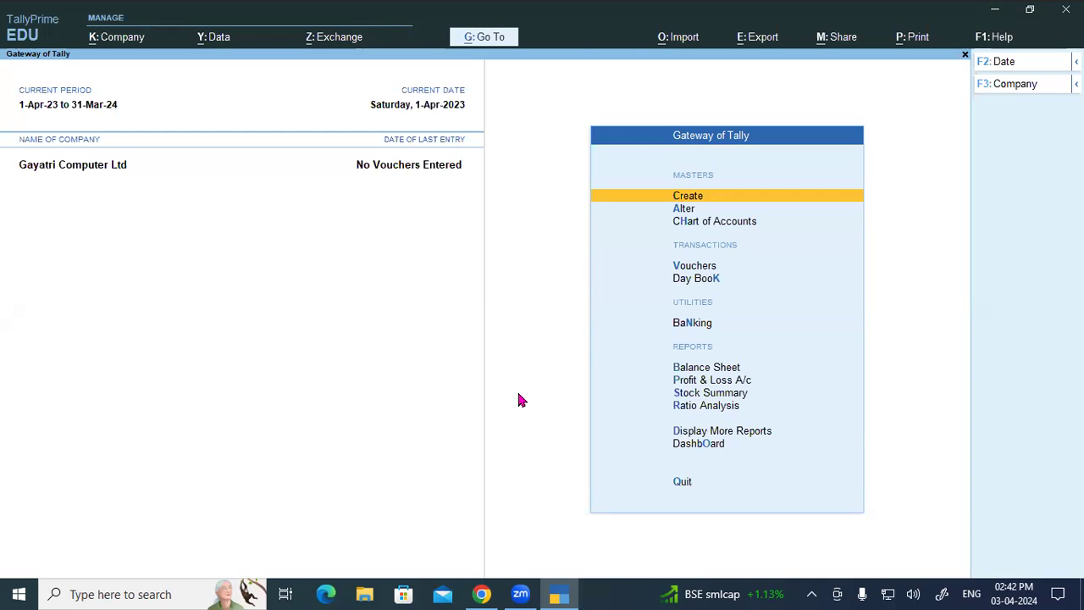
{"action": "key", "text": "Up"}
{"action": "key", "text": "Up"}
{"action": "key", "text": "Up"}
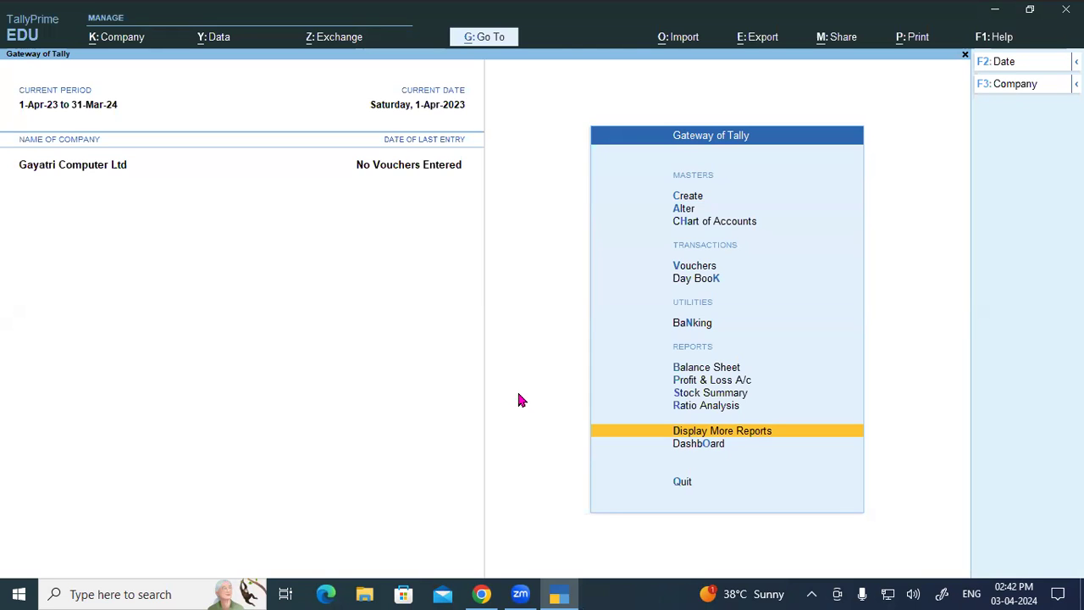
{"action": "key", "text": "Return"}
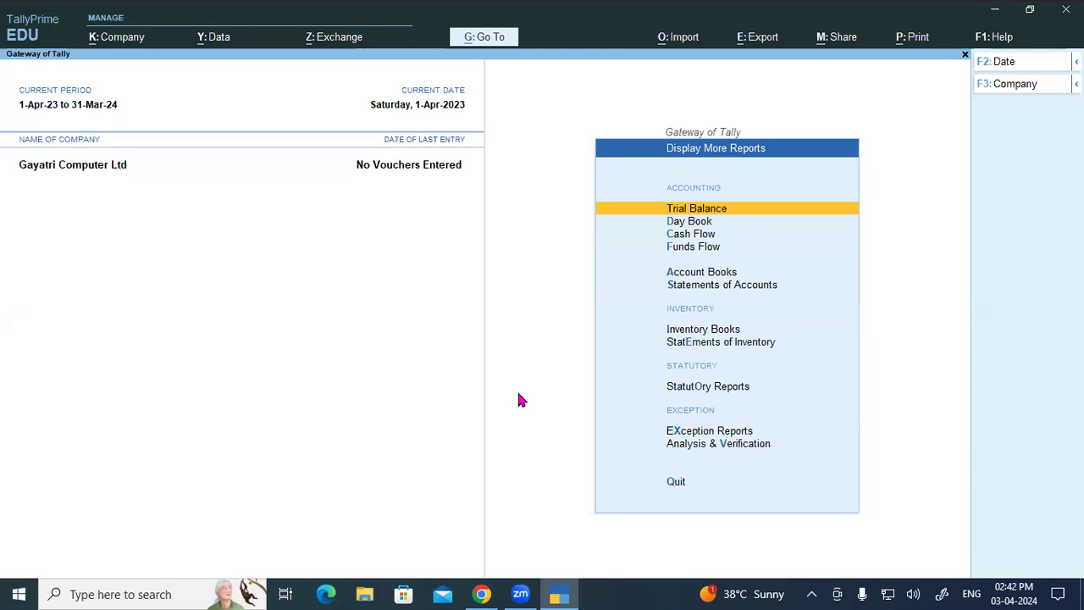
{"action": "key", "text": "Down"}
{"action": "key", "text": "Down"}
{"action": "key", "text": "Down"}
{"action": "key", "text": "Down"}
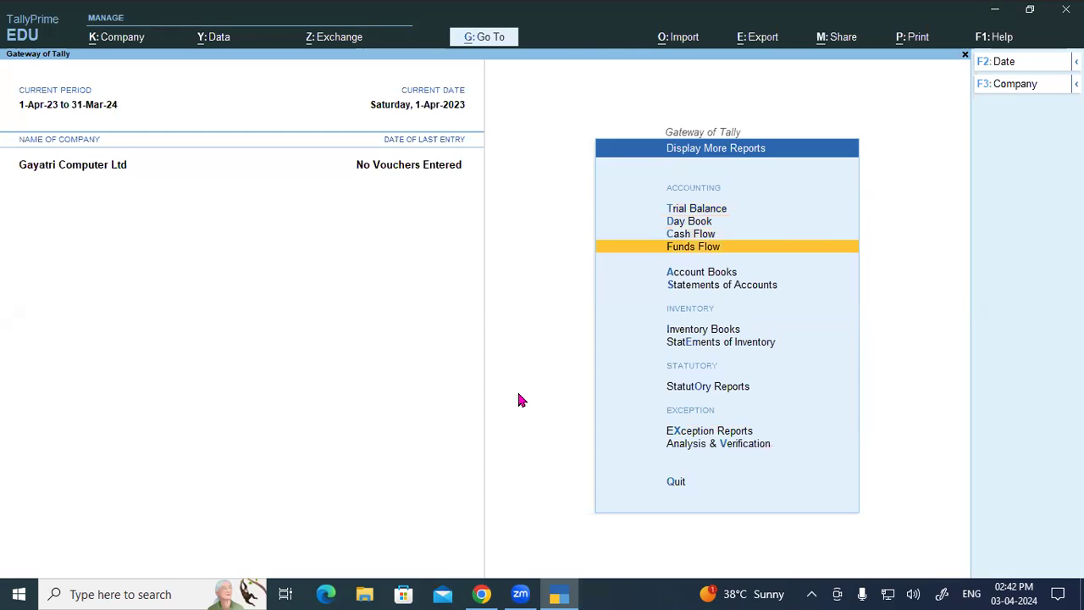
{"action": "key", "text": "Down"}
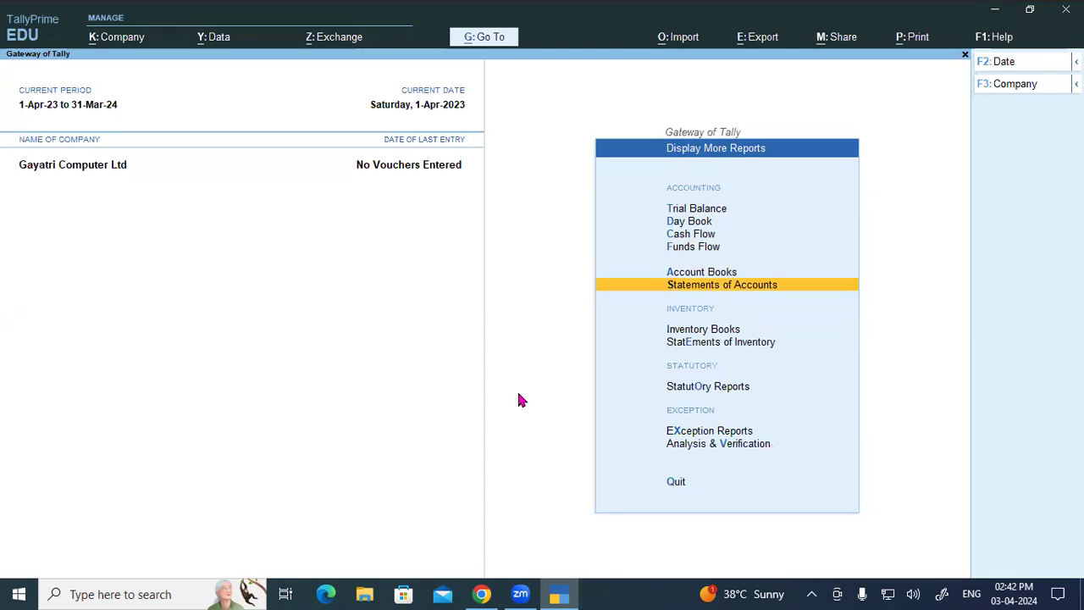
{"action": "key", "text": "Return"}
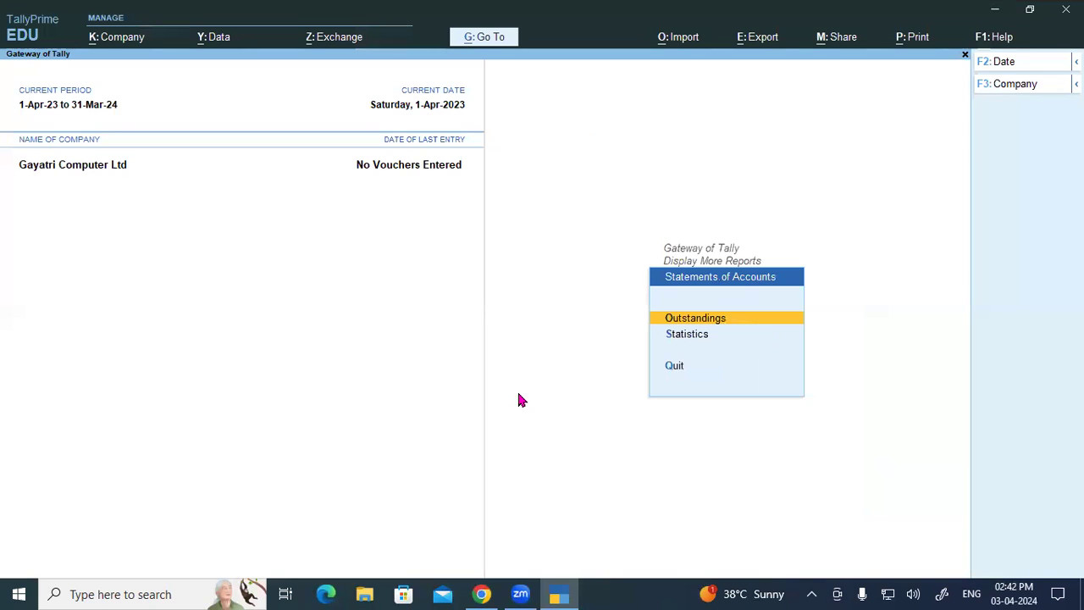
{"action": "key", "text": "Return"}
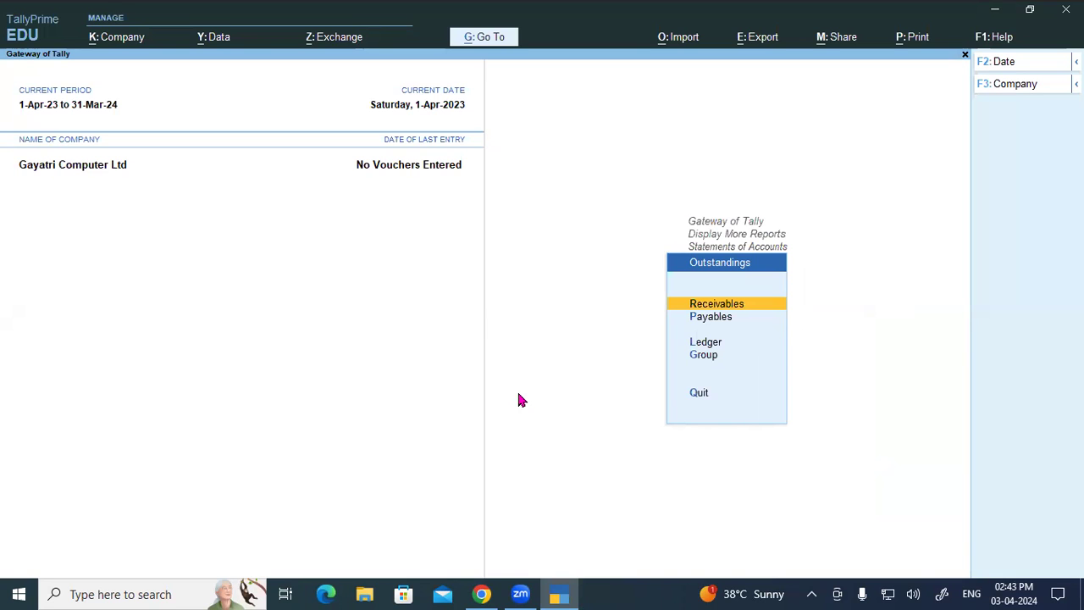
{"action": "key", "text": "Escape"}
{"action": "key", "text": "Escape"}
{"action": "key", "text": "Escape"}
{"action": "key", "text": "Escape"}
{"action": "key", "text": "n"}
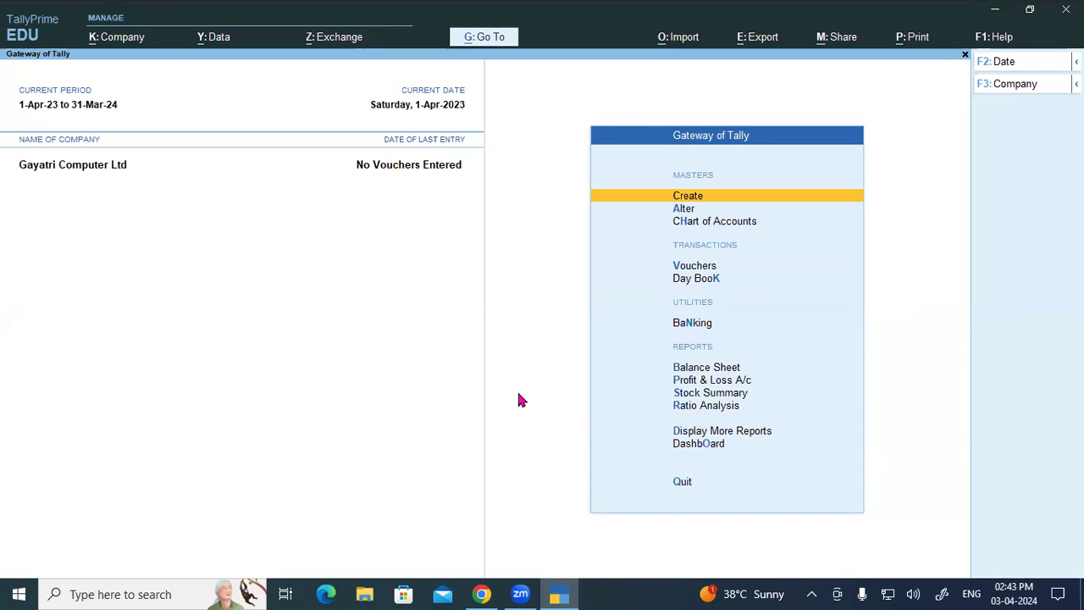
Step: Display the outstanding Payables report from the Statements of Accounts
{"action": "key", "text": "Up"}
{"action": "key", "text": "Up"}
{"action": "key", "text": "Up"}
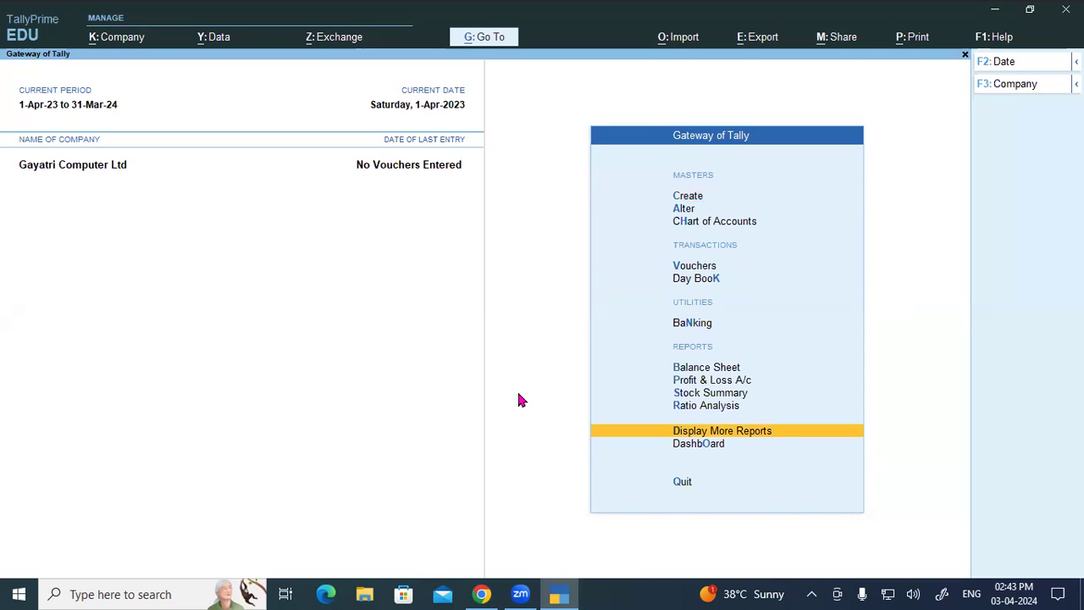
{"action": "key", "text": "Return"}
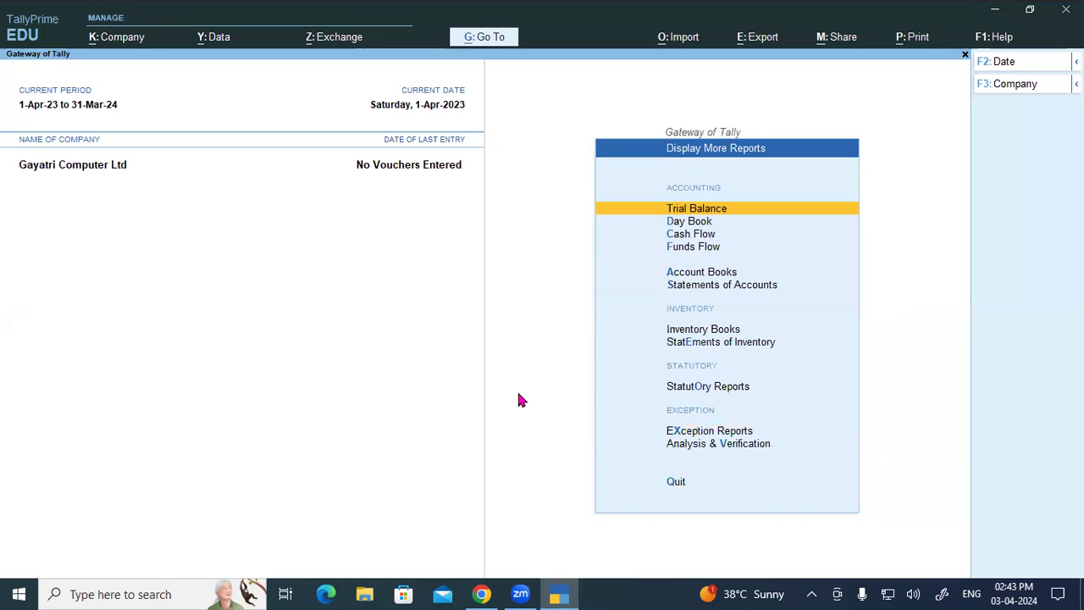
{"action": "key", "text": "Down"}
{"action": "key", "text": "Down"}
{"action": "key", "text": "Down"}
{"action": "key", "text": "Down"}
{"action": "key", "text": "Down"}
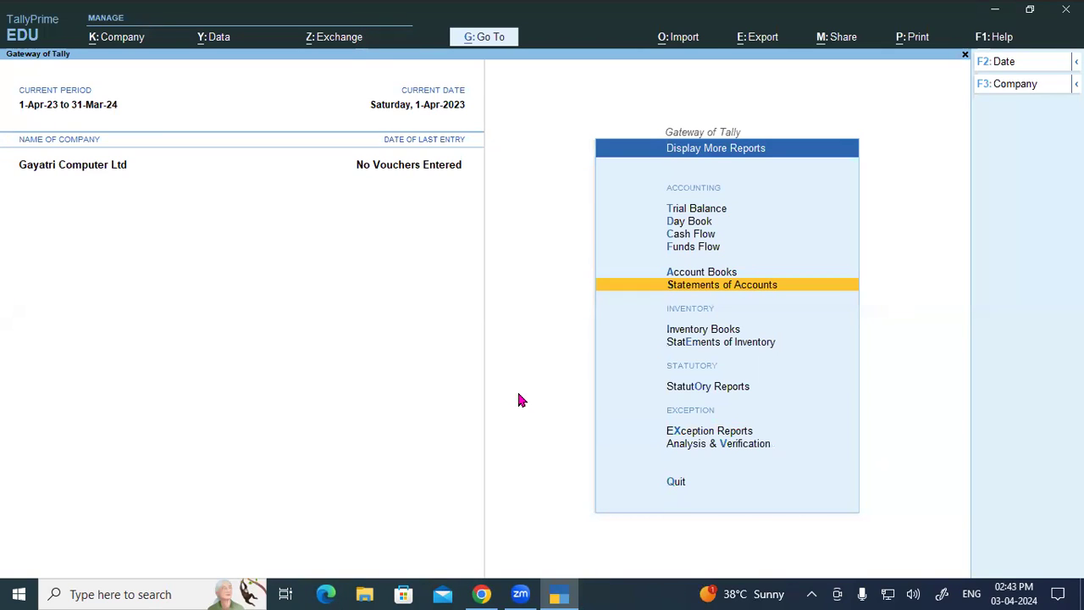
{"action": "key", "text": "Return"}
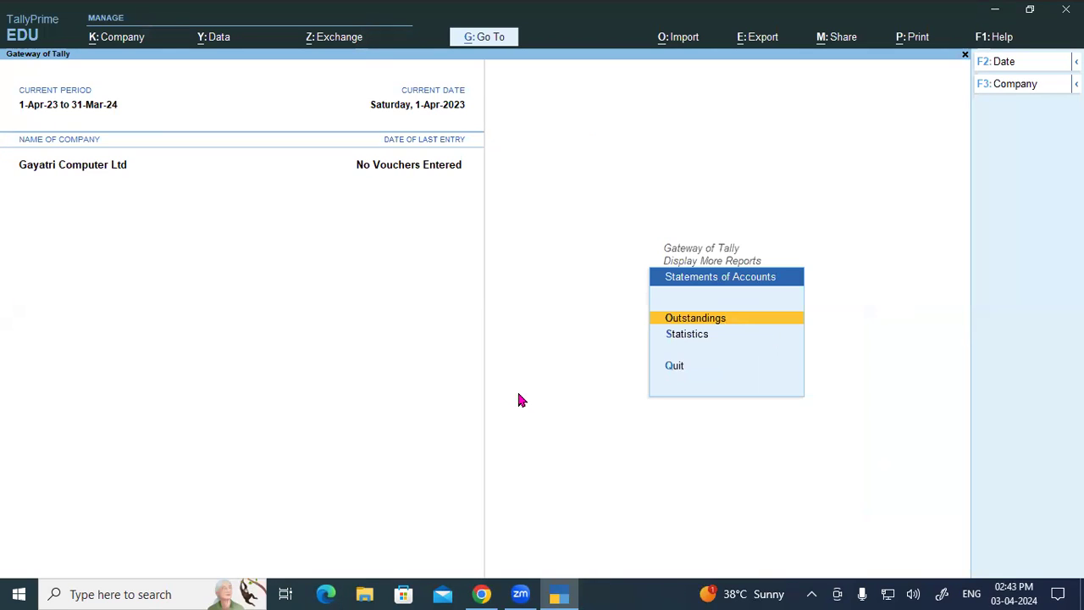
{"action": "key", "text": "Return"}
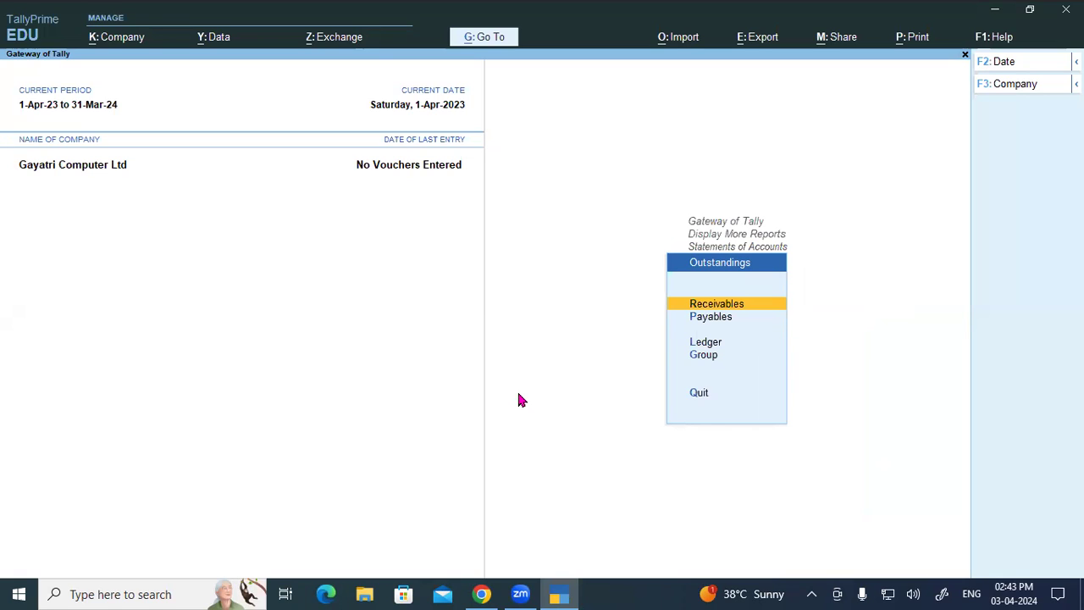
{"action": "key", "text": "Down"}
{"action": "key", "text": "Return"}
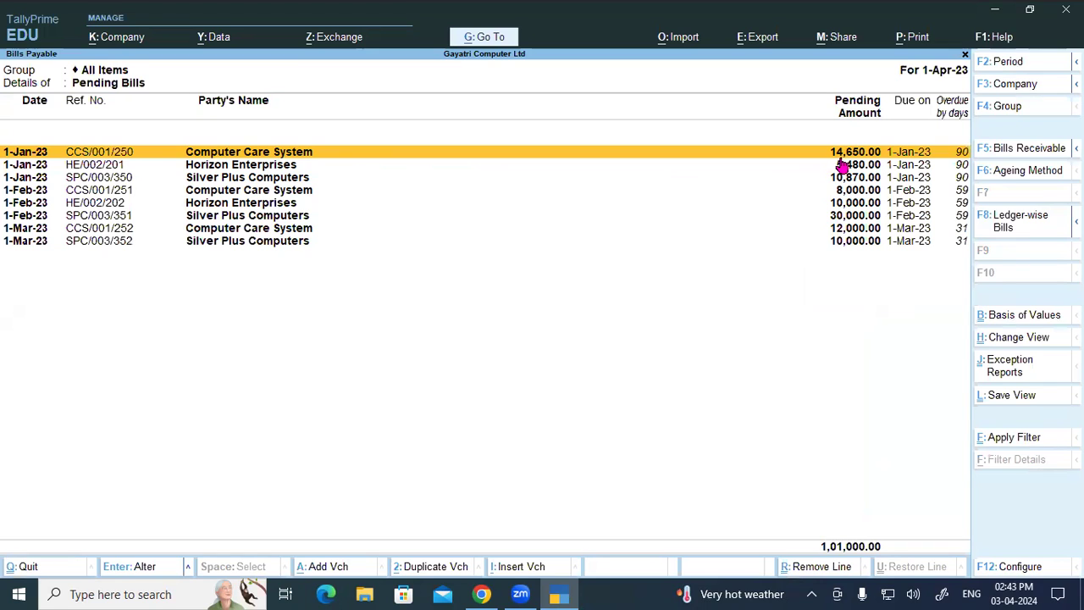
Step: Check Computer Care System's pending bills, then show the payable bills ledger-wise
{"action": "left_click", "coordinate": [339, 192]}
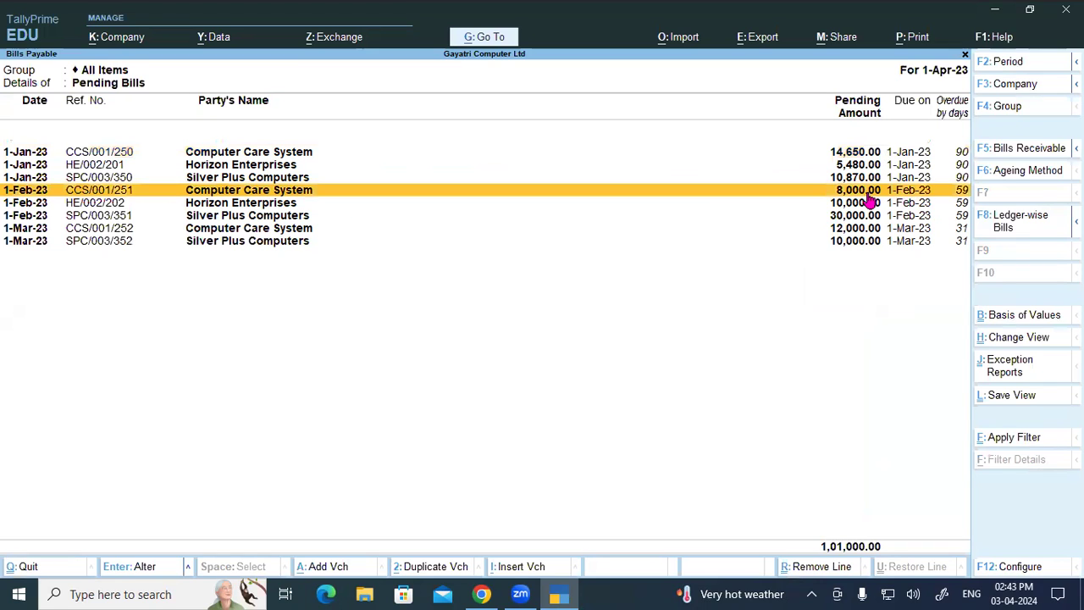
{"action": "left_click", "coordinate": [274, 230]}
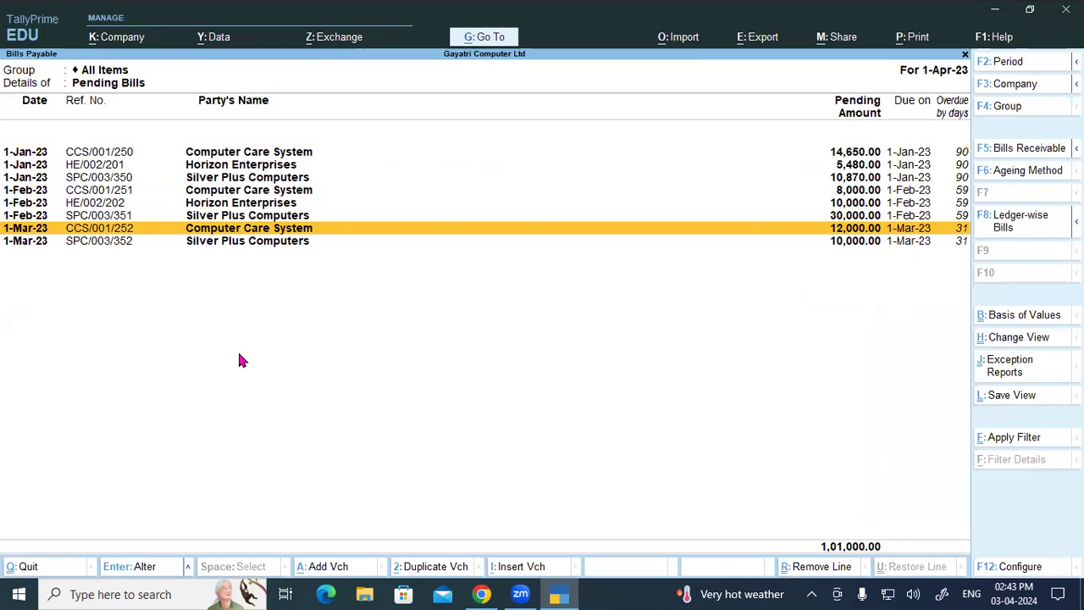
{"action": "left_click", "coordinate": [1008, 222]}
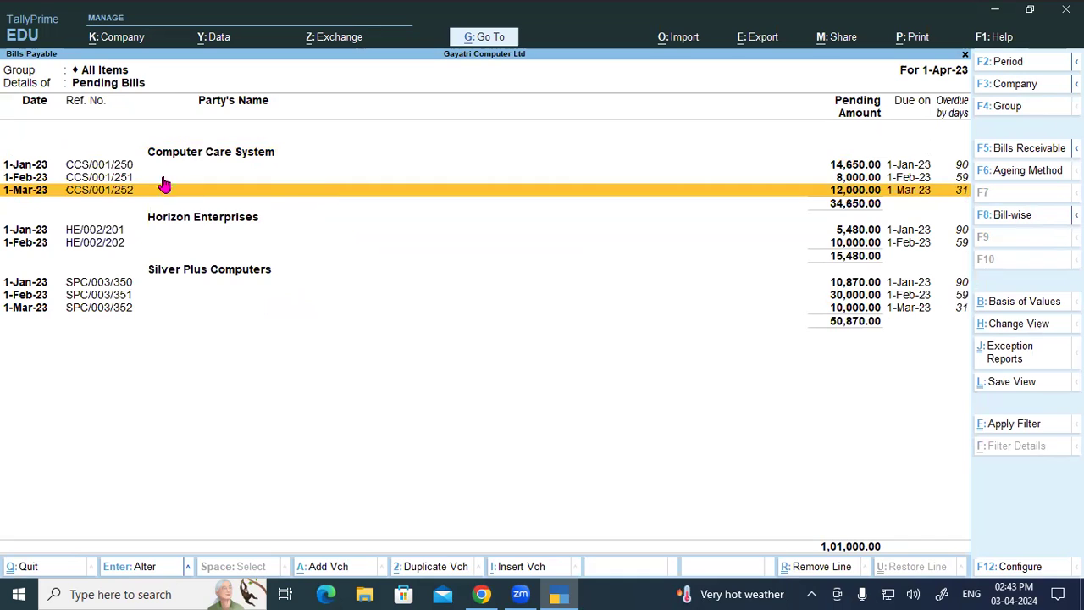
Step: Review the pending bill subtotals of Computer Care System, Horizon Enterprises and Silver Plus Computers
{"action": "left_click", "coordinate": [837, 210]}
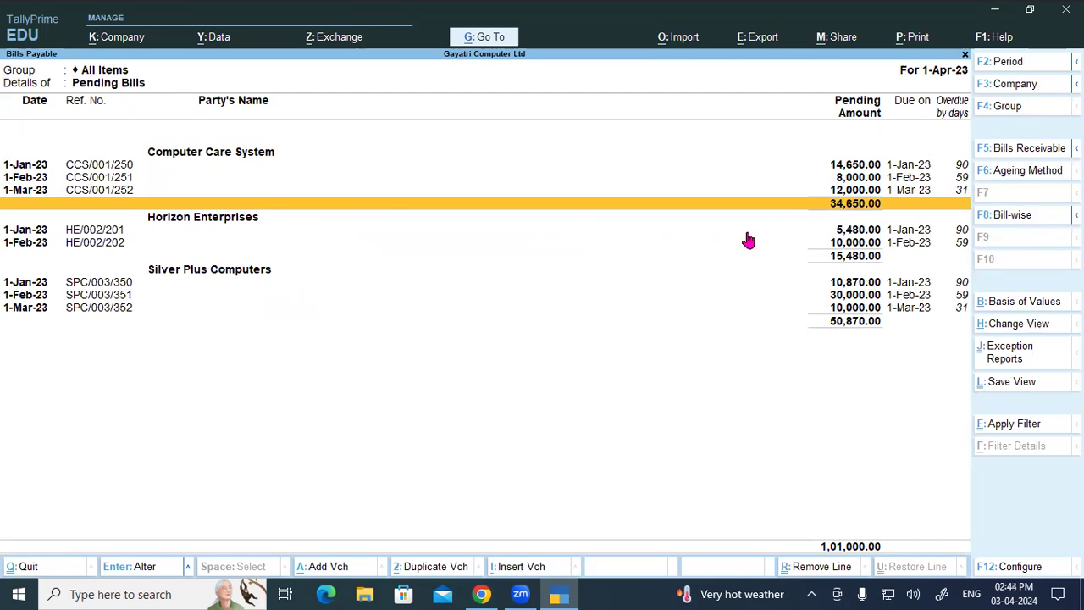
{"action": "left_click", "coordinate": [844, 261]}
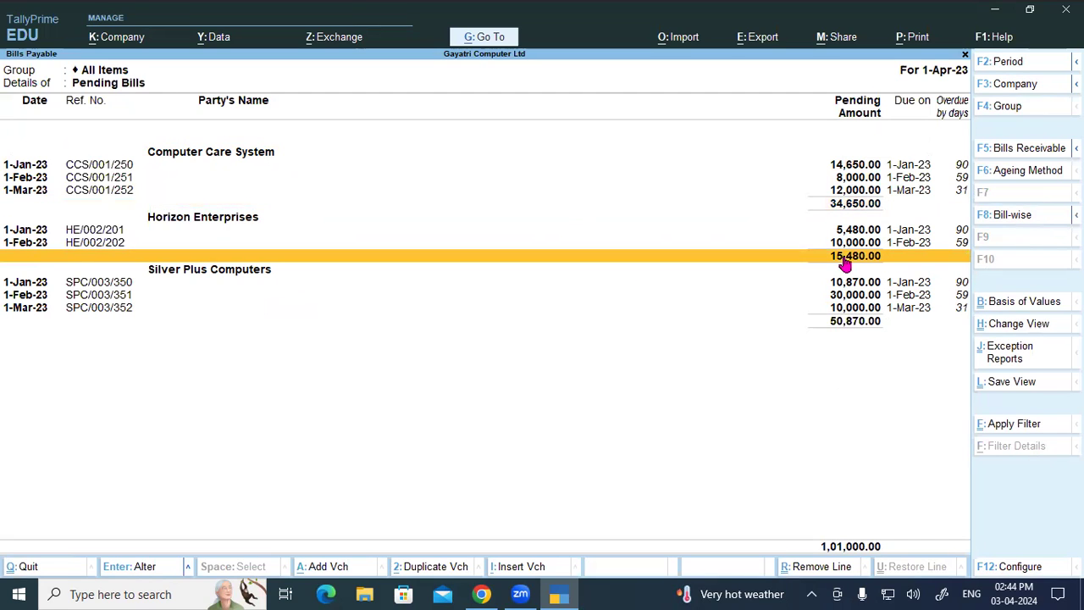
{"action": "left_click", "coordinate": [218, 273]}
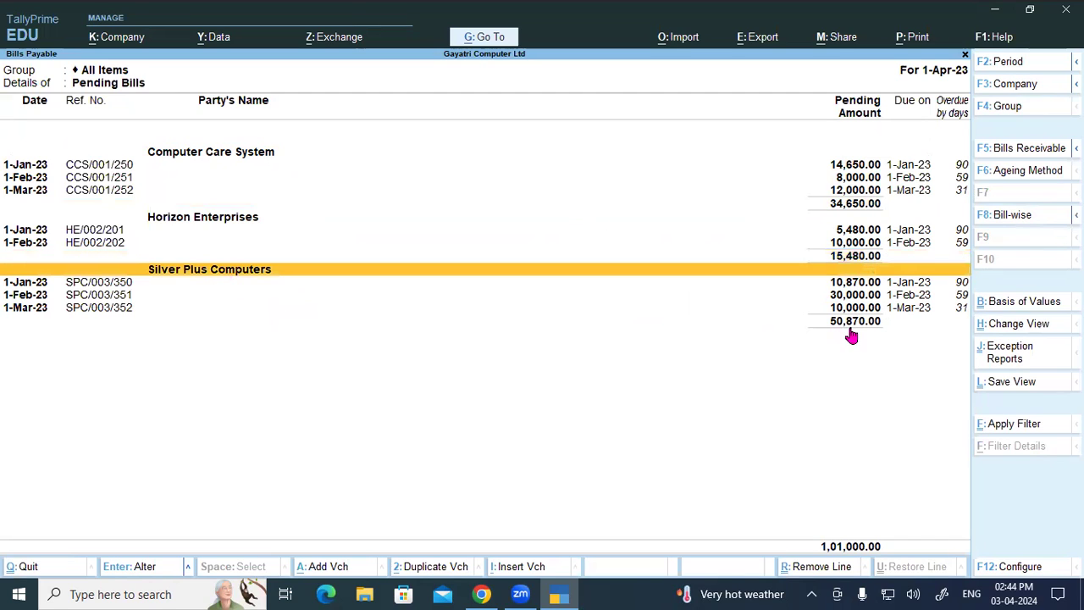
{"action": "left_click", "coordinate": [852, 328]}
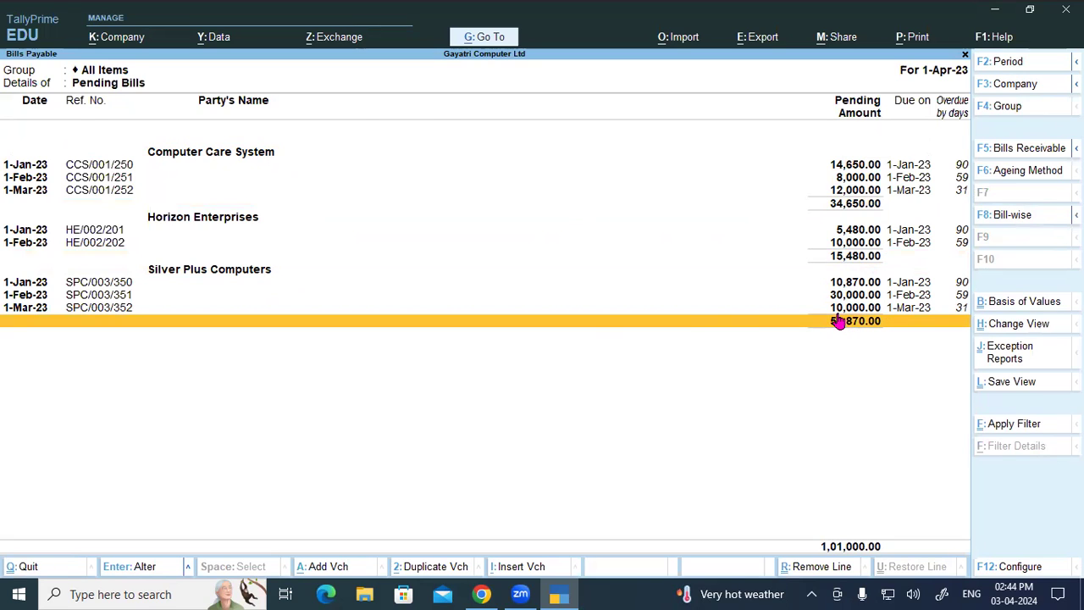
Step: Close the payables report and display the outstanding Receivables report in ledger-wise view
{"action": "key", "text": "Escape"}
{"action": "key", "text": "Up"}
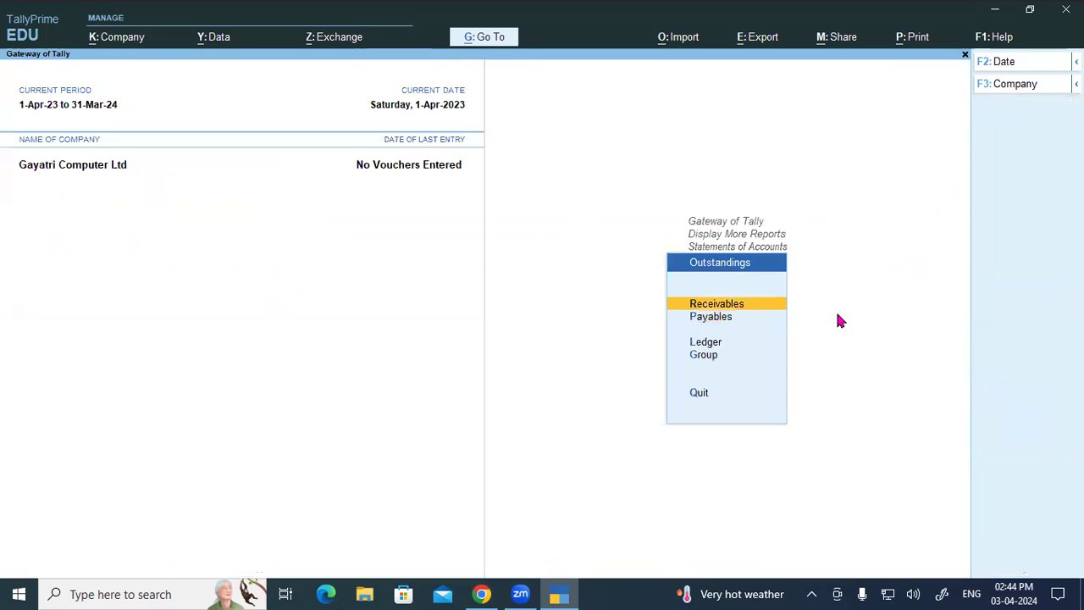
{"action": "key", "text": "Return"}
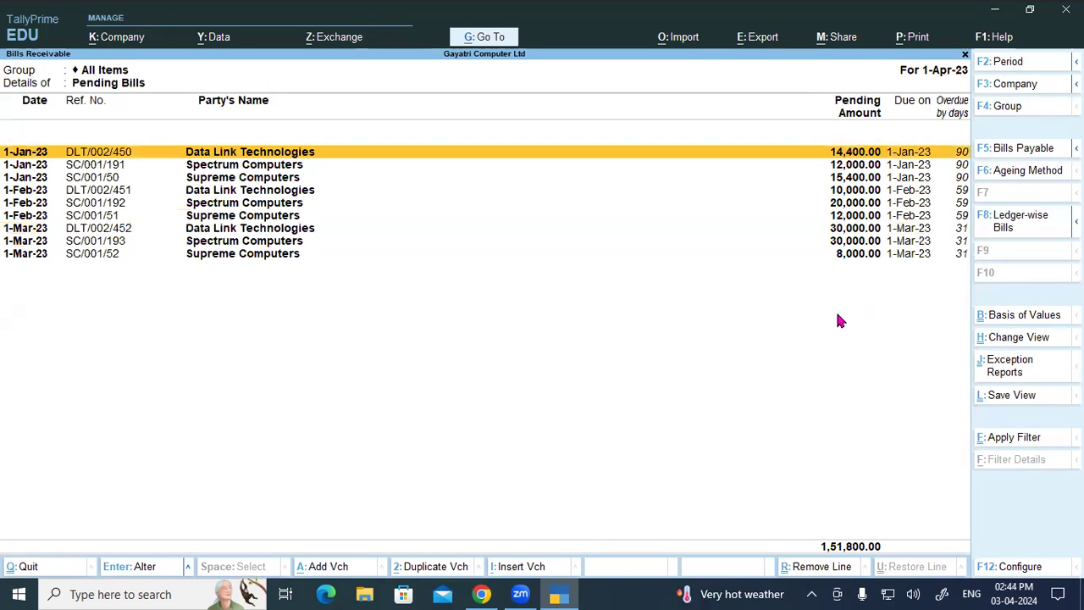
{"action": "left_click", "coordinate": [987, 230]}
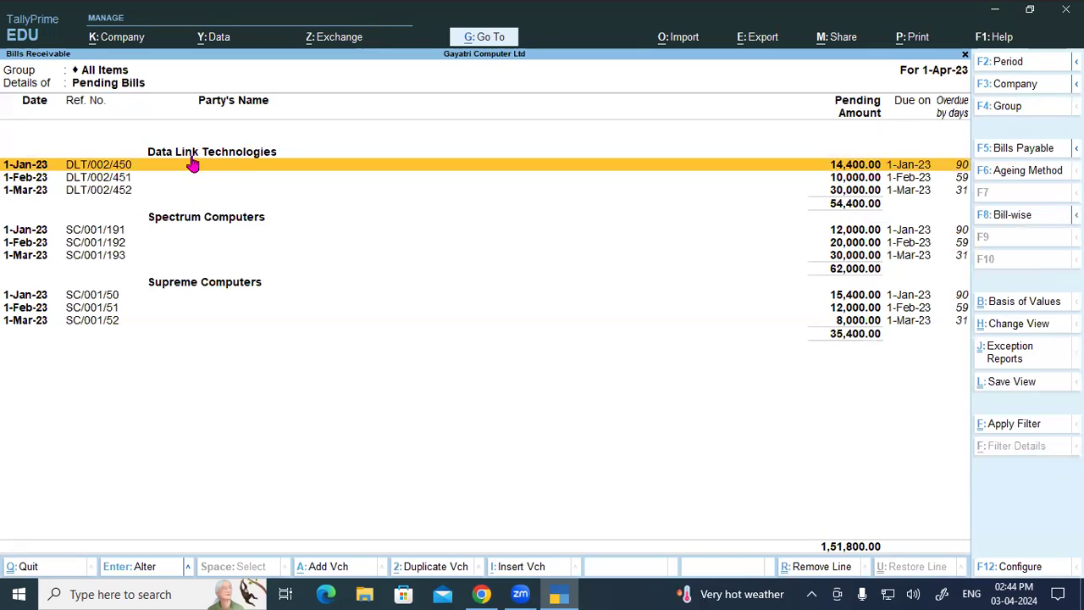
Step: Review the pending bill subtotals of Data Link Technologies, Spectrum Computers and Supreme Computers
{"action": "left_click", "coordinate": [843, 209]}
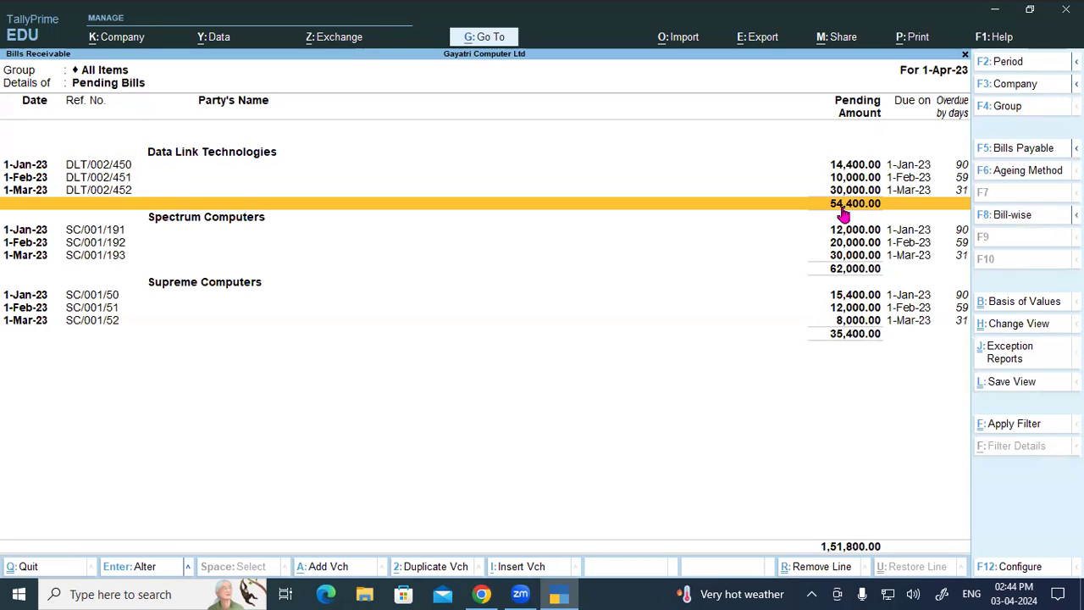
{"action": "left_click", "coordinate": [873, 276]}
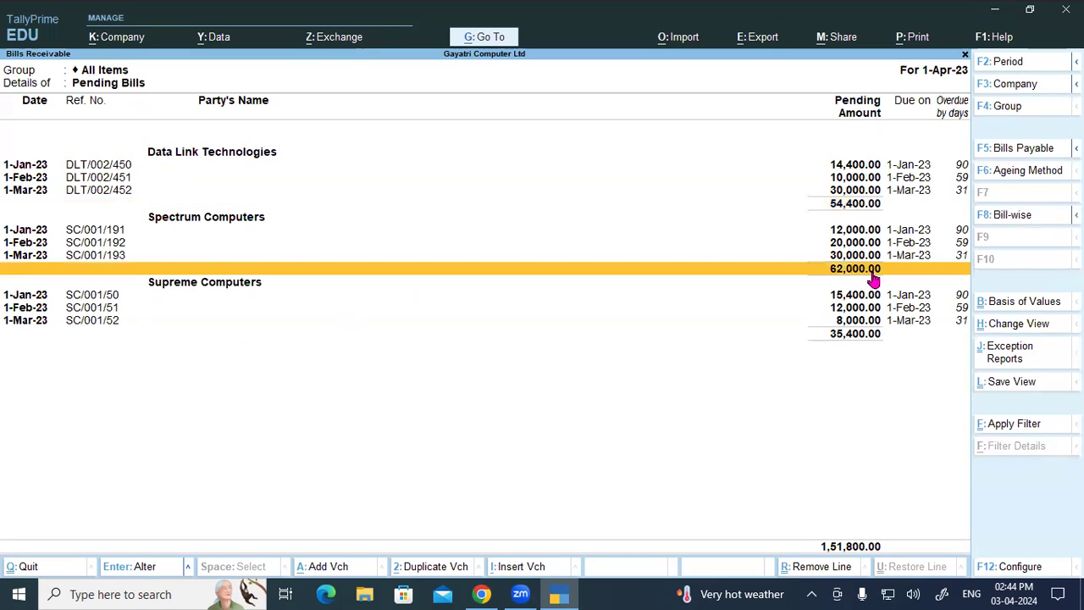
{"action": "left_click", "coordinate": [209, 312]}
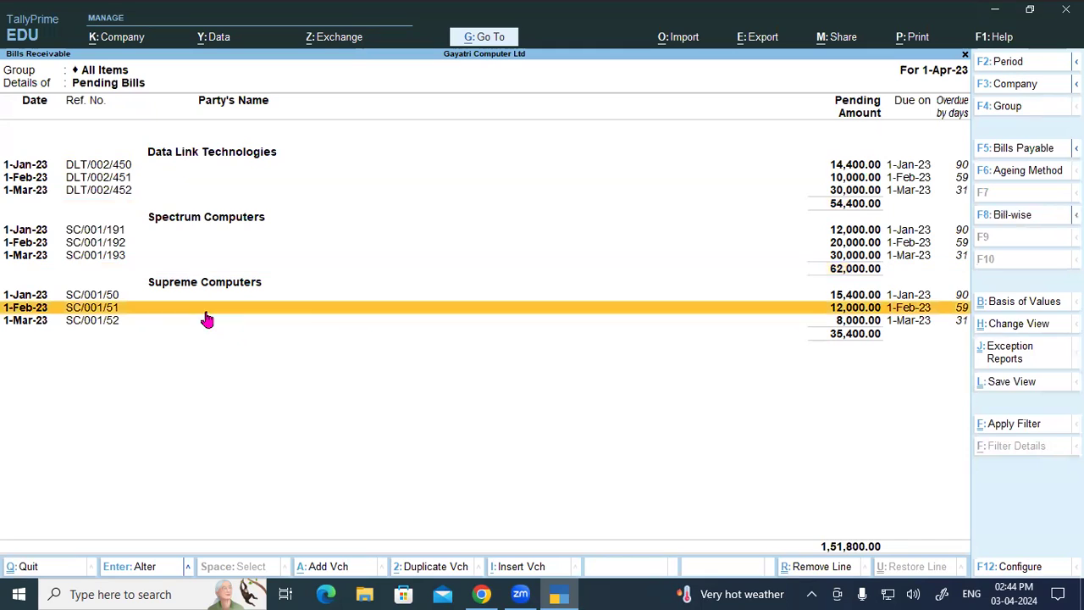
{"action": "left_click", "coordinate": [841, 338]}
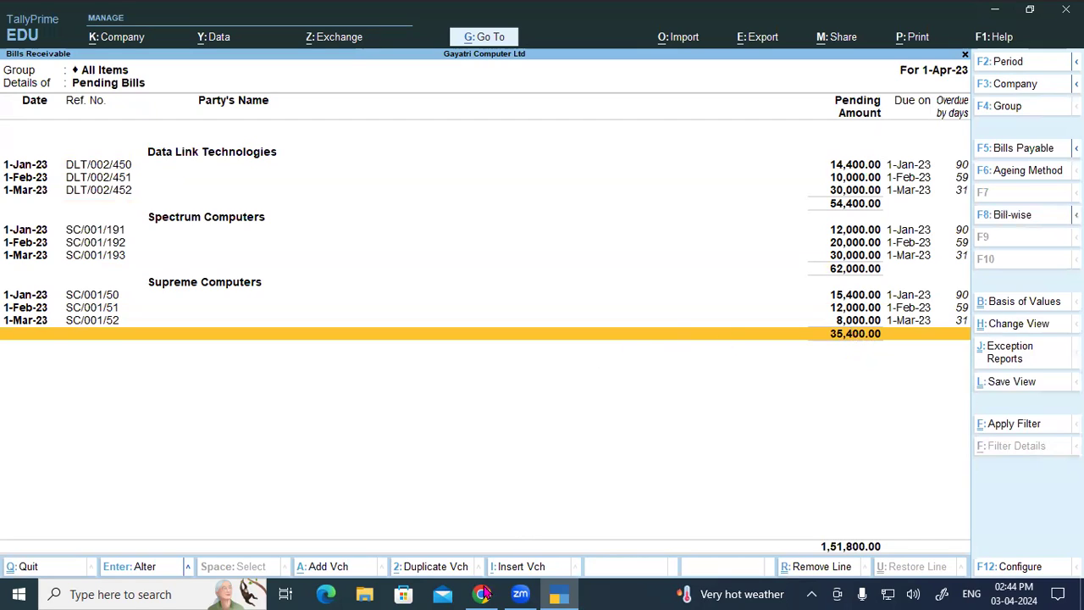
Step: Switch to the course PDF in Chrome and look through the stock practice pages and Lesson 6 Vouchers
{"action": "key", "text": "alt+Tab"}
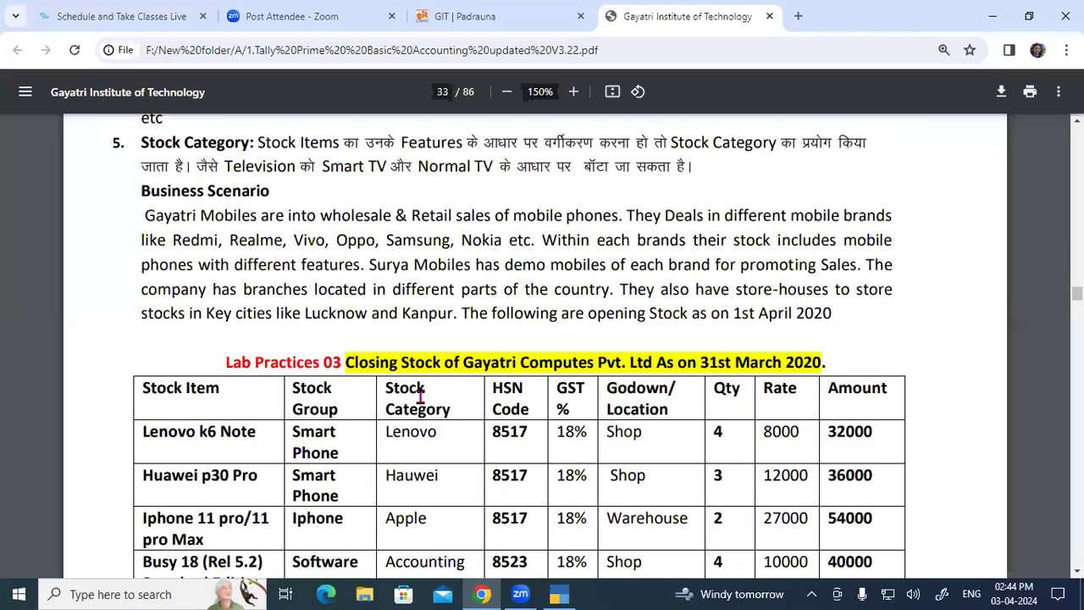
{"action": "scroll", "coordinate": [420, 397], "scroll_direction": "down", "scroll_amount": 15}
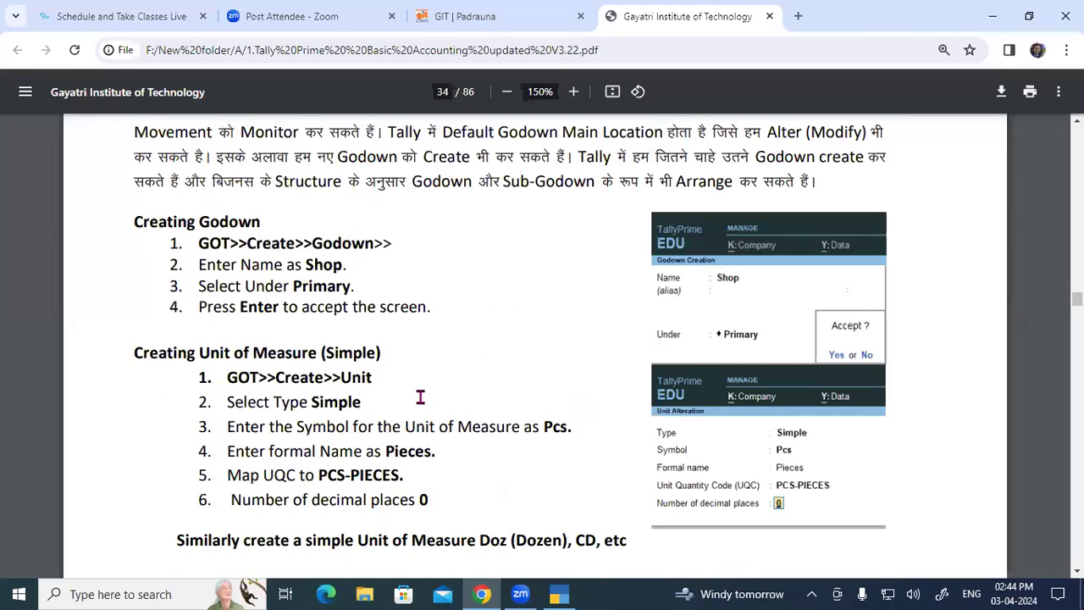
{"action": "scroll", "coordinate": [421, 397], "scroll_direction": "down", "scroll_amount": 20}
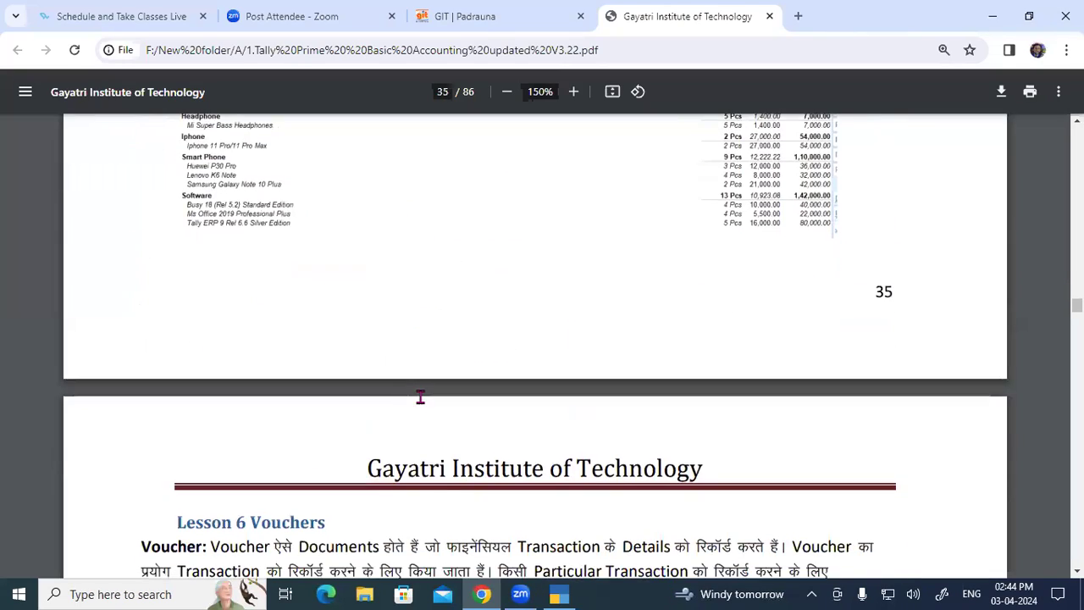
{"action": "left_click_drag", "start_coordinate": [244, 285], "coordinate": [318, 288]}
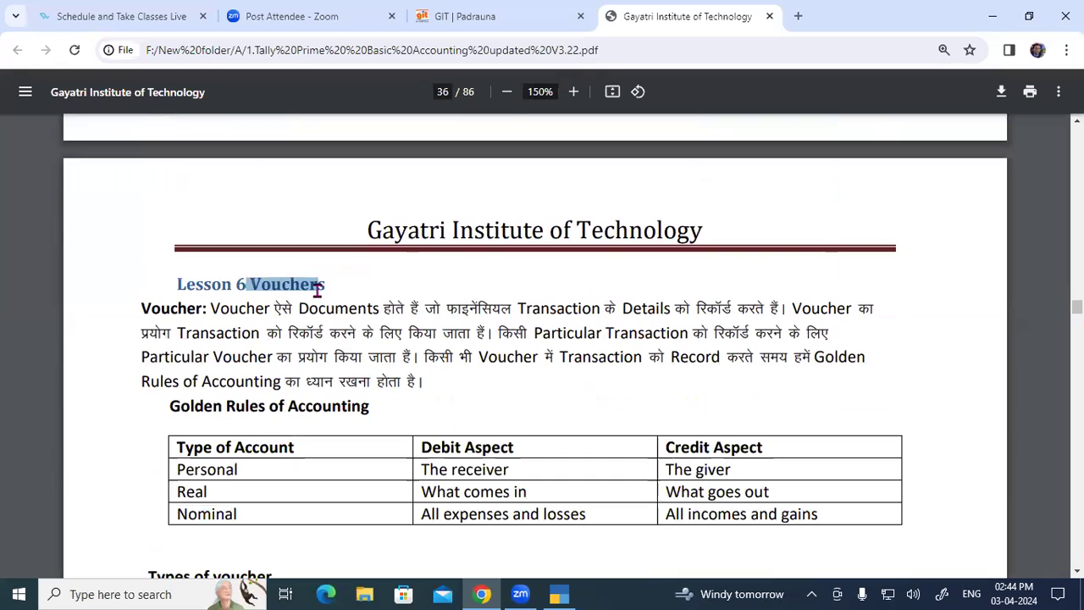
{"action": "scroll", "coordinate": [320, 286], "scroll_direction": "down", "scroll_amount": 14}
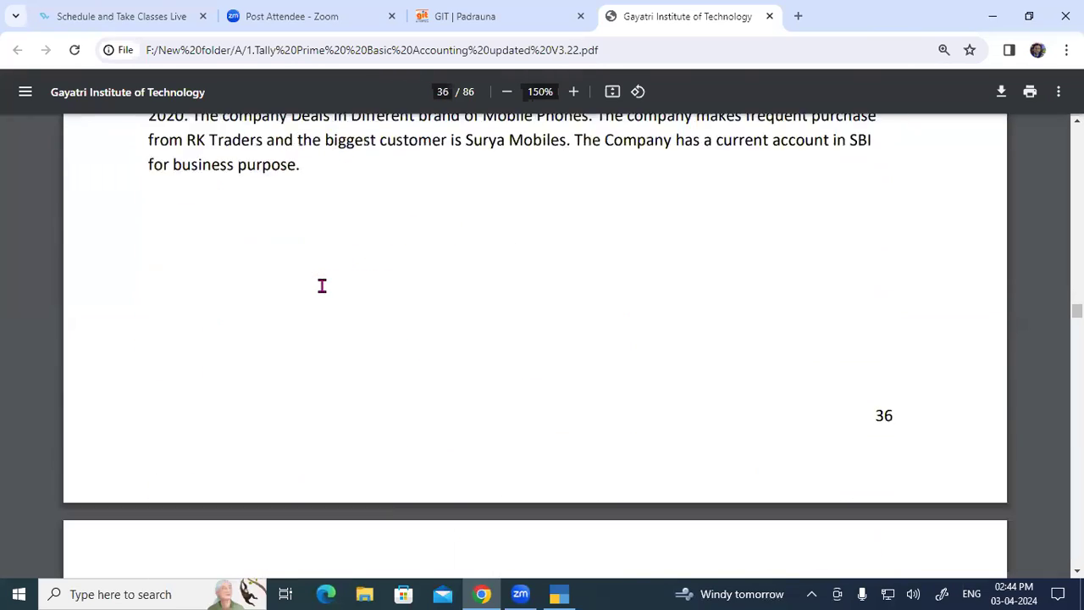
Step: Look through the Receipt Voucher explanation and its capital investment example on page 37 of the course PDF
{"action": "scroll", "coordinate": [322, 286], "scroll_direction": "down", "scroll_amount": 4}
{"action": "left_click_drag", "start_coordinate": [163, 129], "coordinate": [320, 327]}
{"action": "left_click", "coordinate": [319, 326]}
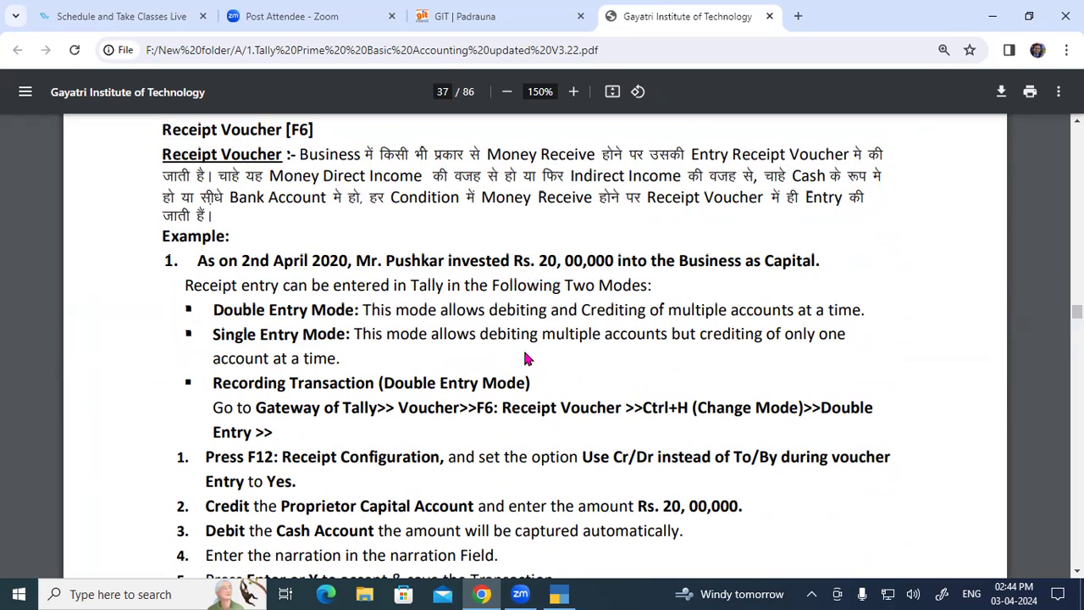
Step: Switch back to TallyPrime, leave the outstanding reports and open the Computer Care System ledger for alteration
{"action": "key", "text": "alt+Tab"}
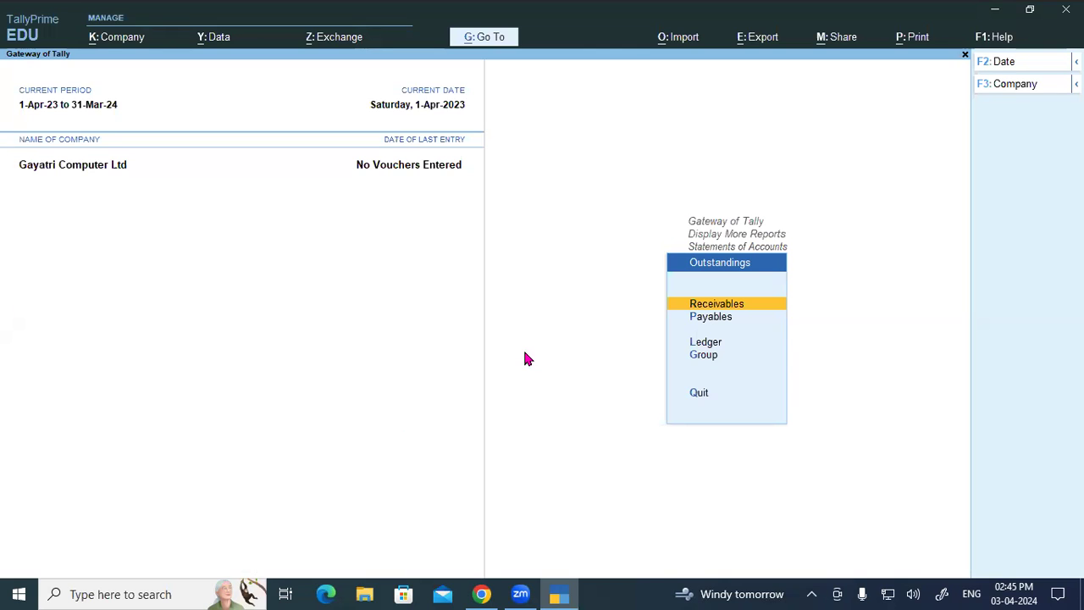
{"action": "key", "text": "Escape"}
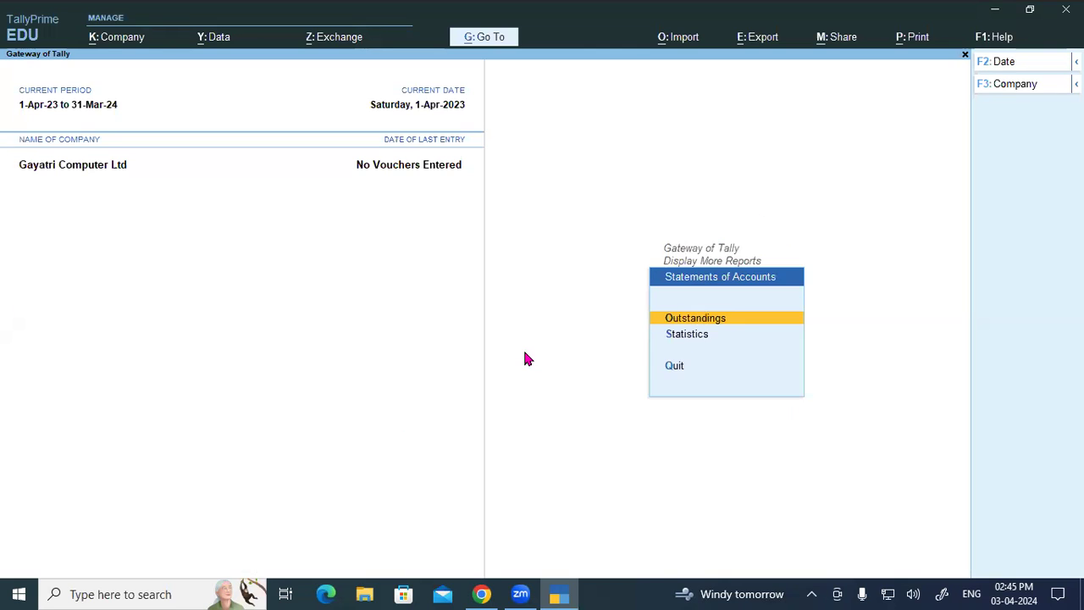
{"action": "key", "text": "Escape"}
{"action": "key", "text": "Home"}
{"action": "key", "text": "Down"}
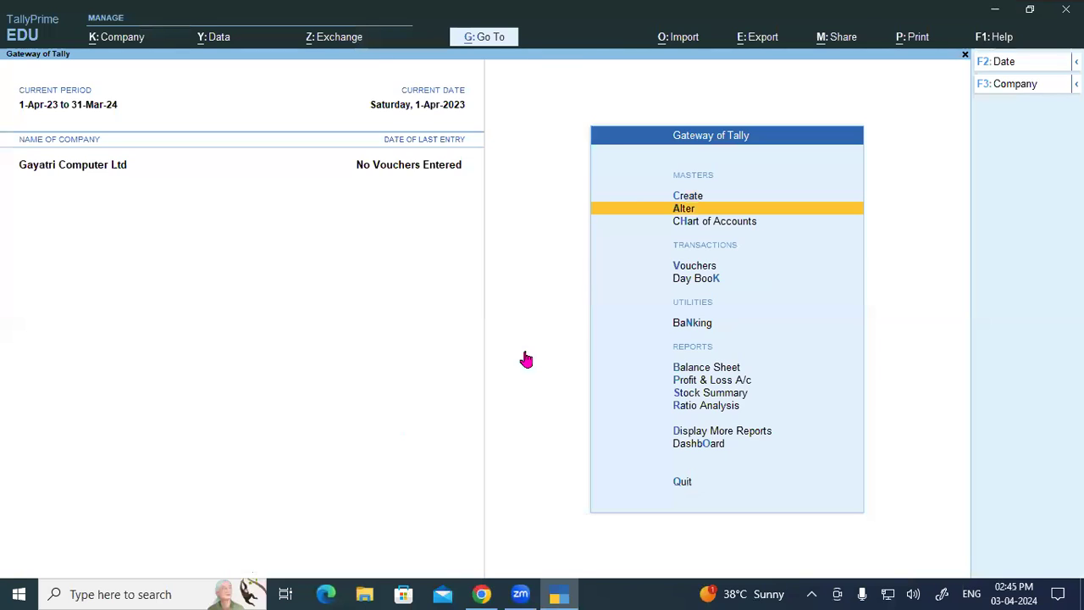
{"action": "key", "text": "Return"}
{"action": "key", "text": "Down"}
{"action": "key", "text": "Return"}
{"action": "key", "text": "Down"}
{"action": "key", "text": "Return"}
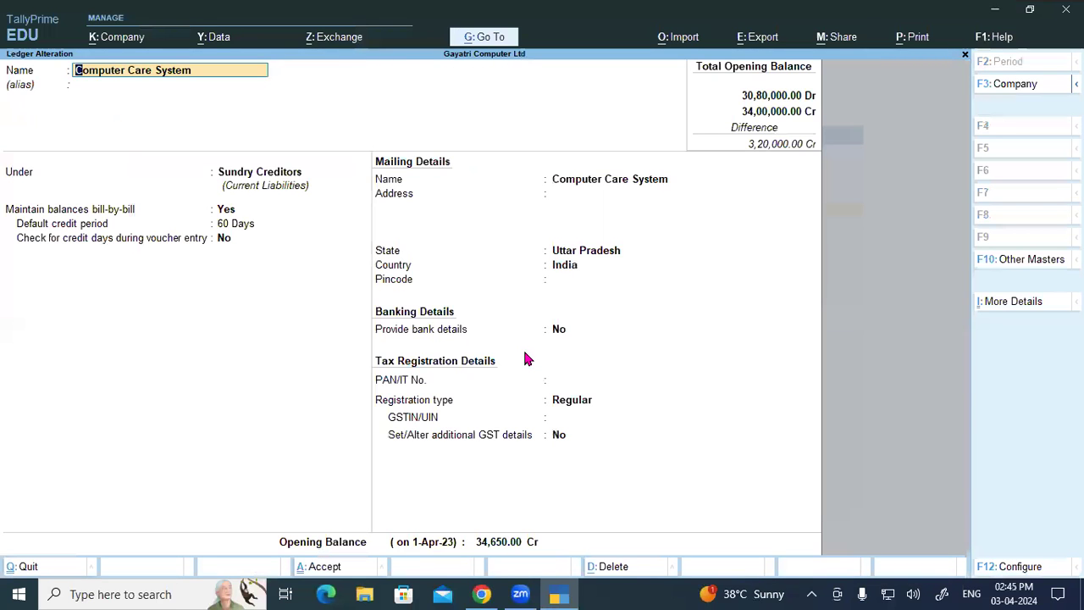
Step: Check the Enable Bill-wise entry setting in the company features of Gayatri Computer Ltd and accept the features
{"action": "key", "text": "F11"}
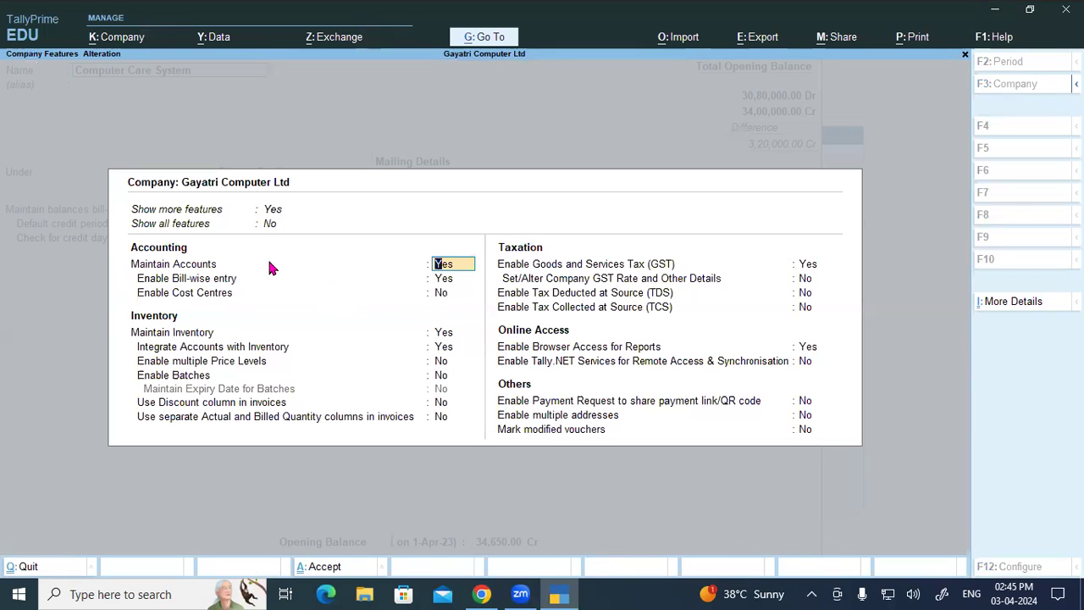
{"action": "key", "text": "Return"}
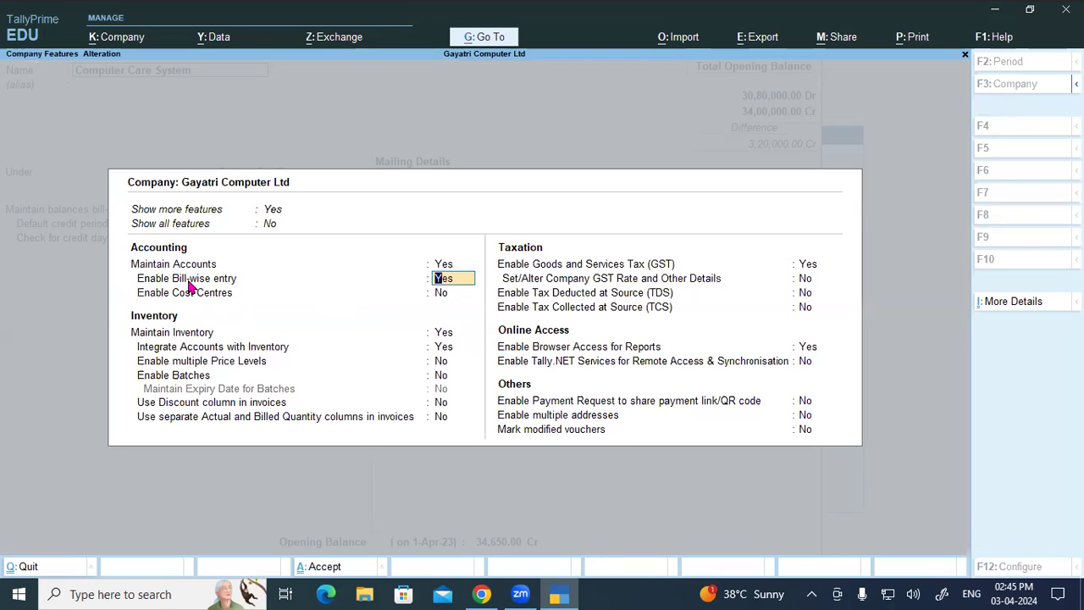
{"action": "key", "text": "ctrl"}
{"action": "key", "text": "ctrl+a"}
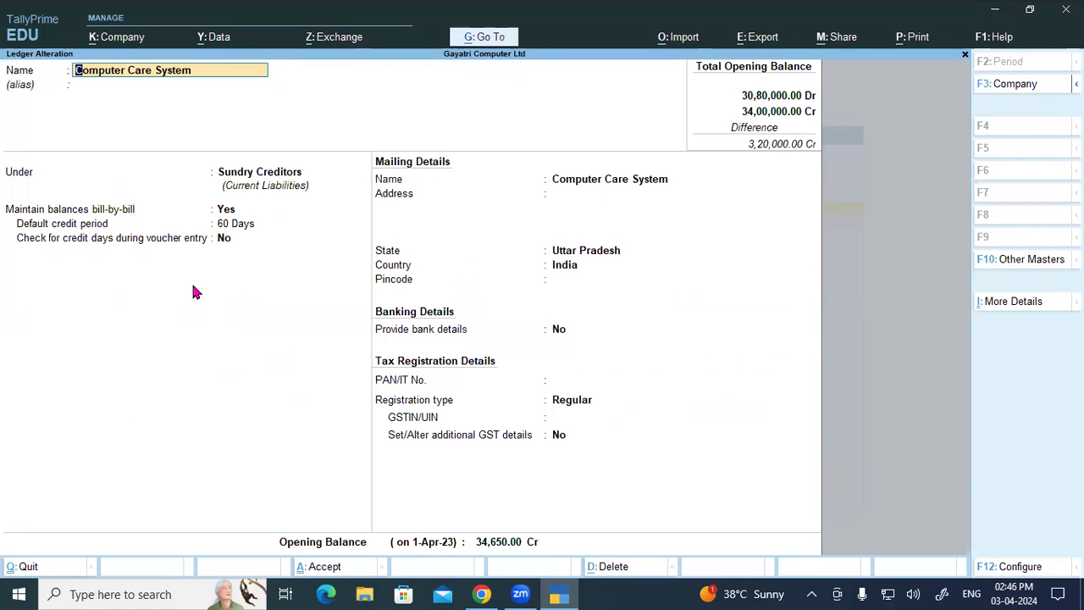
Step: Display the bill-wise breakup of Computer Care System's opening balance
{"action": "key", "text": "ctrl+a"}
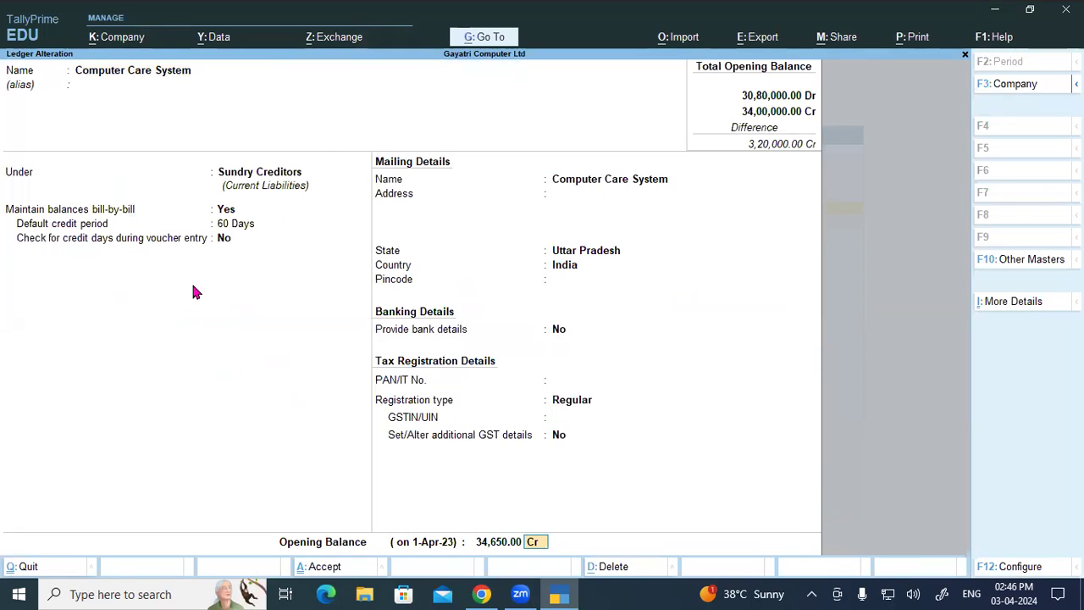
{"action": "key", "text": "Return"}
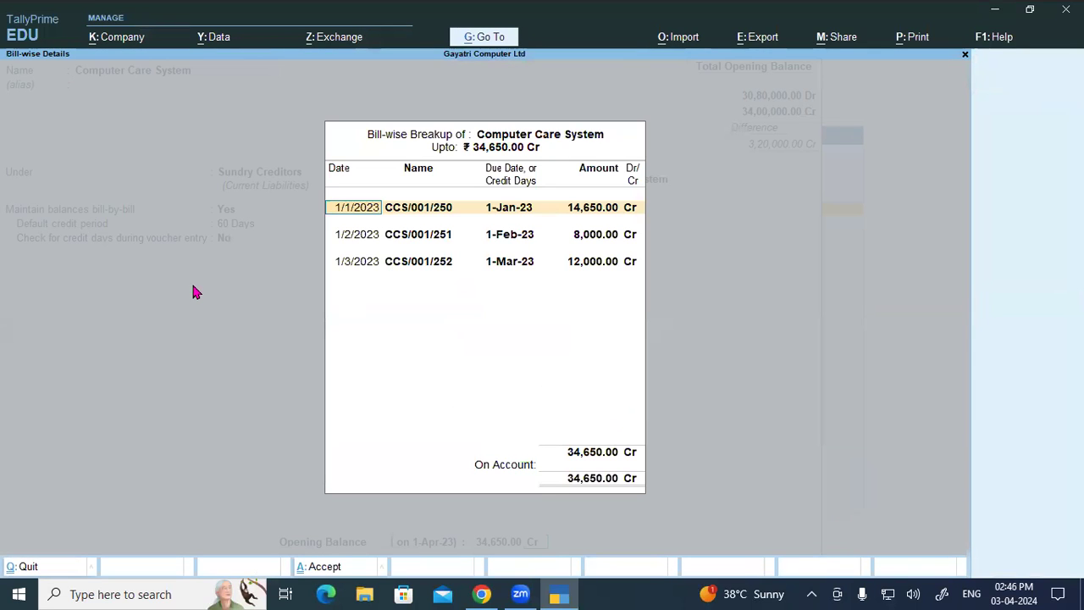